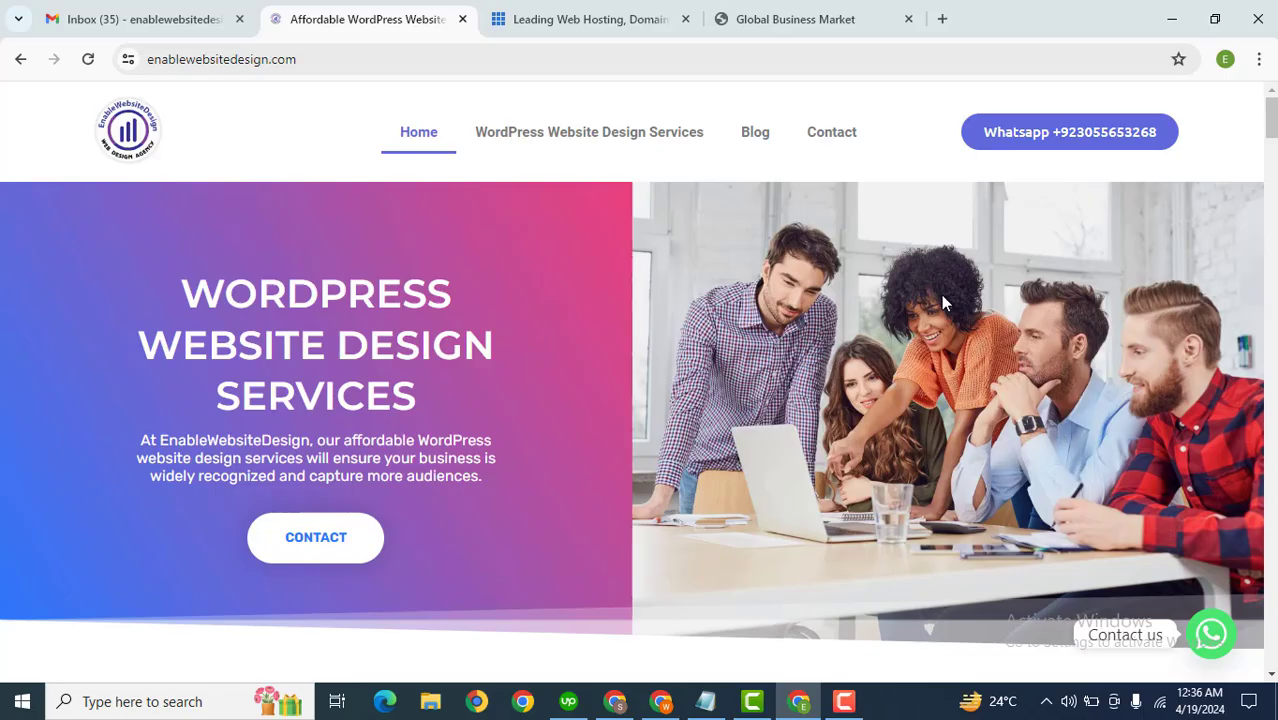
Step: Open the Bluehost tab, accept the cookie notice, start the sign-up and close the feedback popup
{"action": "left_click", "coordinate": [531, 17]}
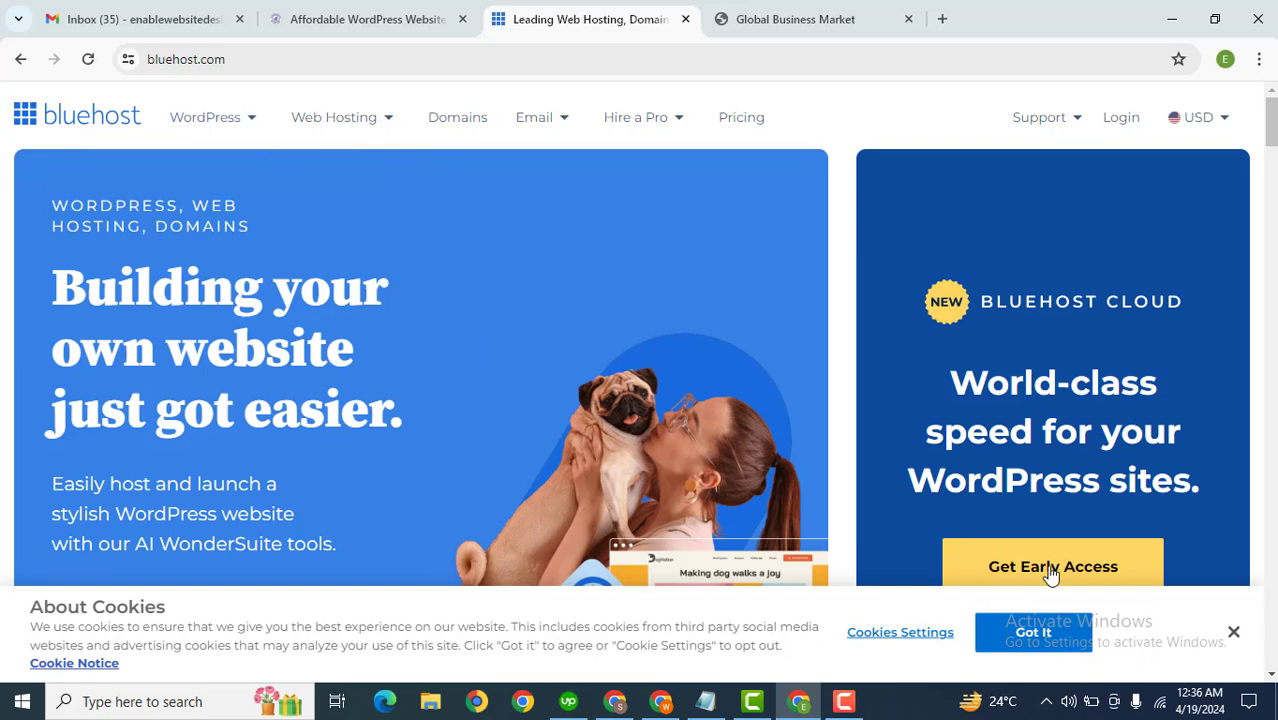
{"action": "left_click", "coordinate": [1033, 632]}
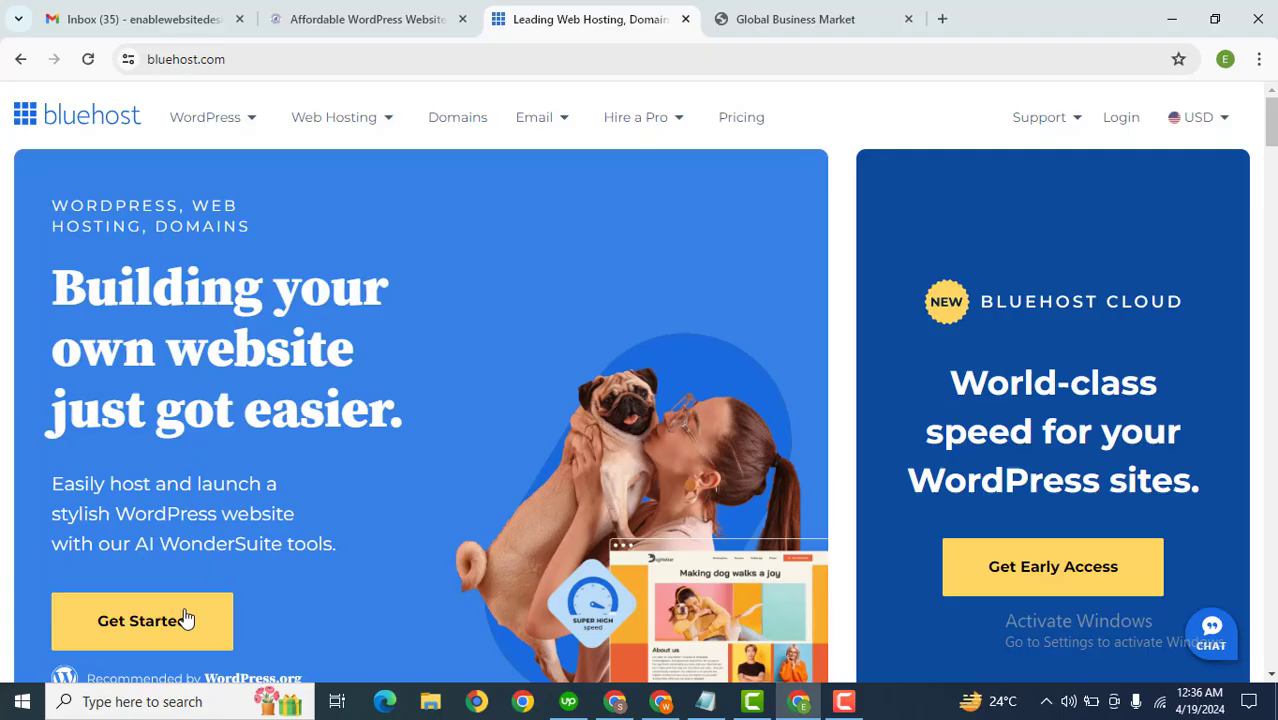
{"action": "left_click", "coordinate": [187, 619]}
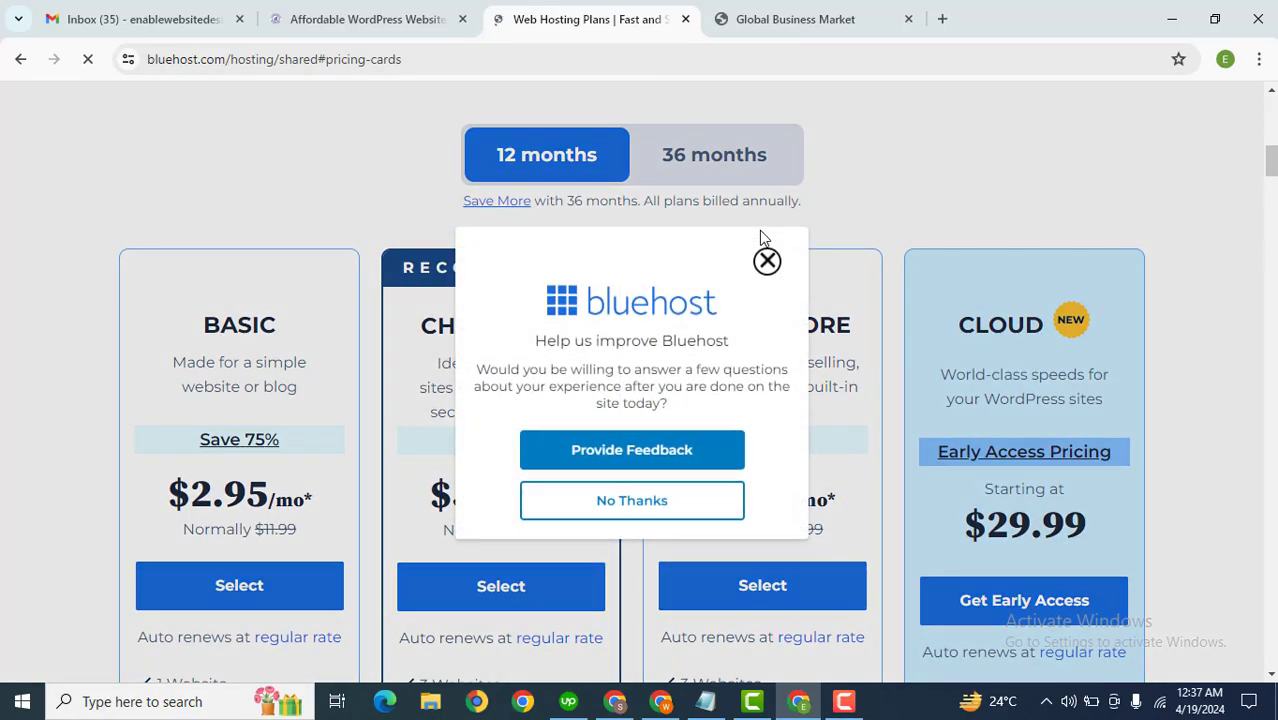
{"action": "left_click", "coordinate": [766, 279]}
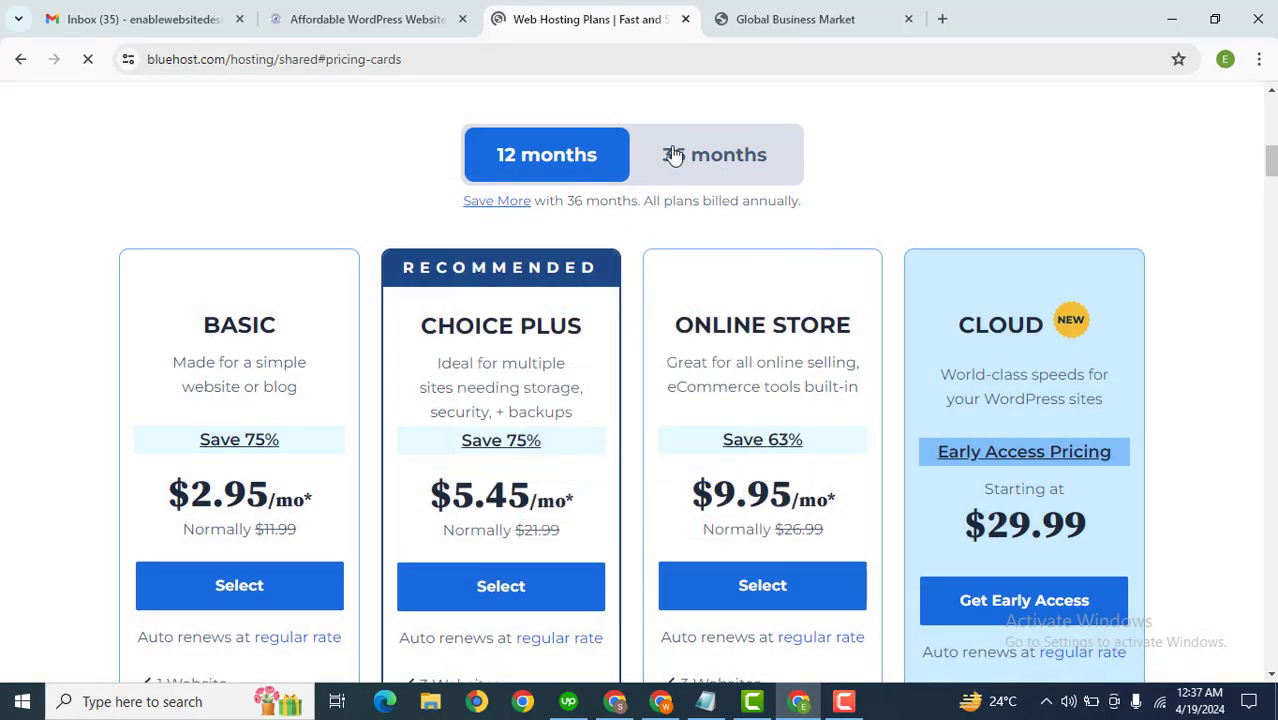
Step: Choose the Basic hosting plan on 12 months and skip the online store offer
{"action": "scroll", "coordinate": [740, 162], "scroll_direction": "up", "scroll_amount": 2}
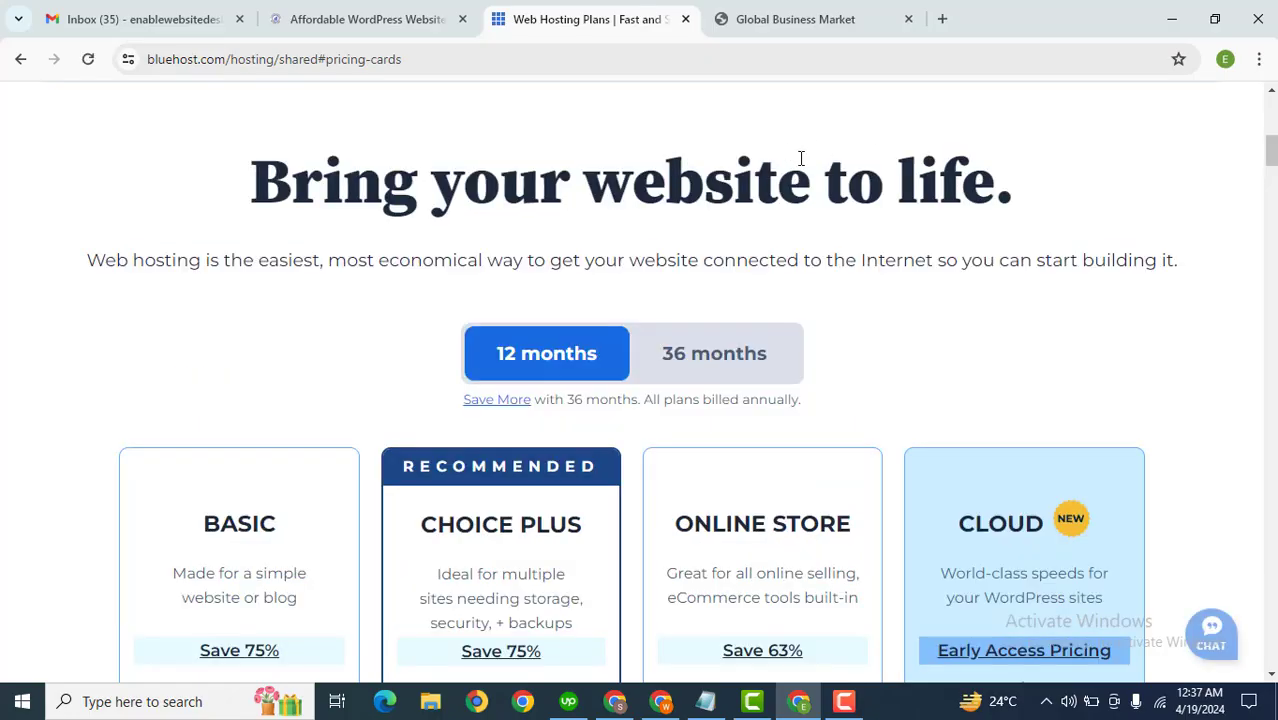
{"action": "scroll", "coordinate": [1270, 165], "scroll_direction": "down", "scroll_amount": 1}
{"action": "scroll", "coordinate": [640, 380], "scroll_direction": "down", "scroll_amount": 2}
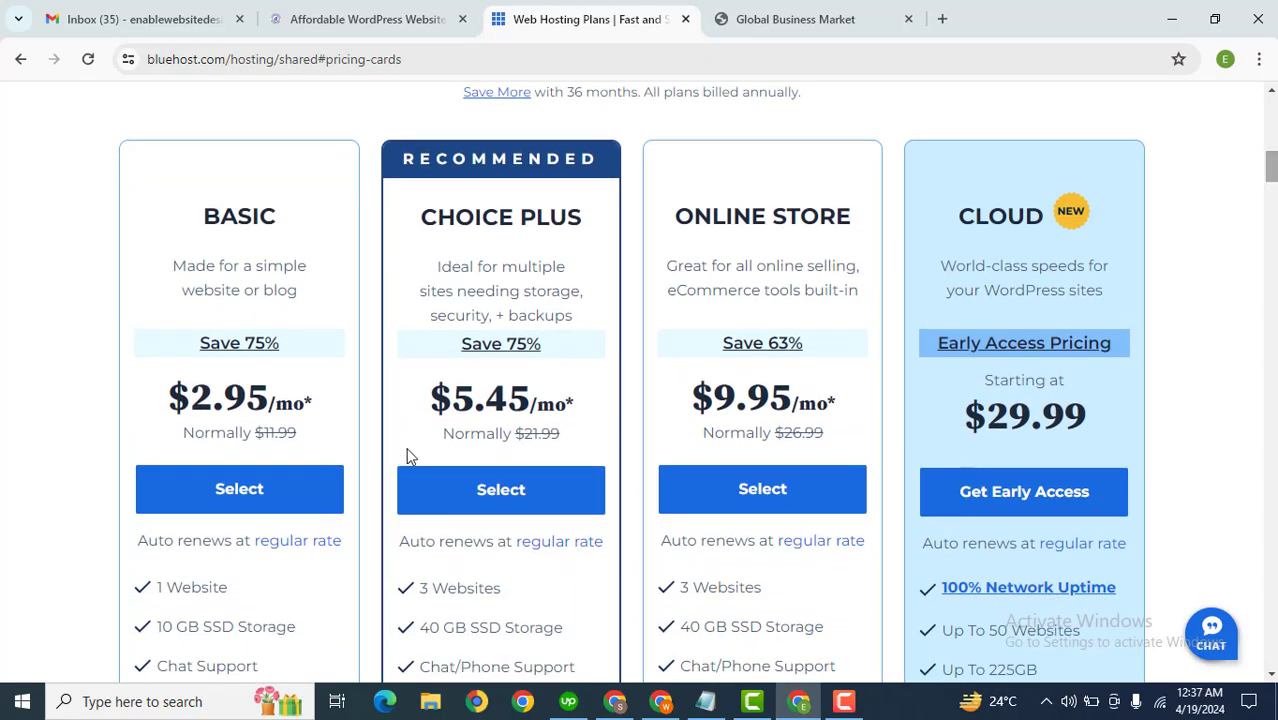
{"action": "left_click", "coordinate": [248, 490]}
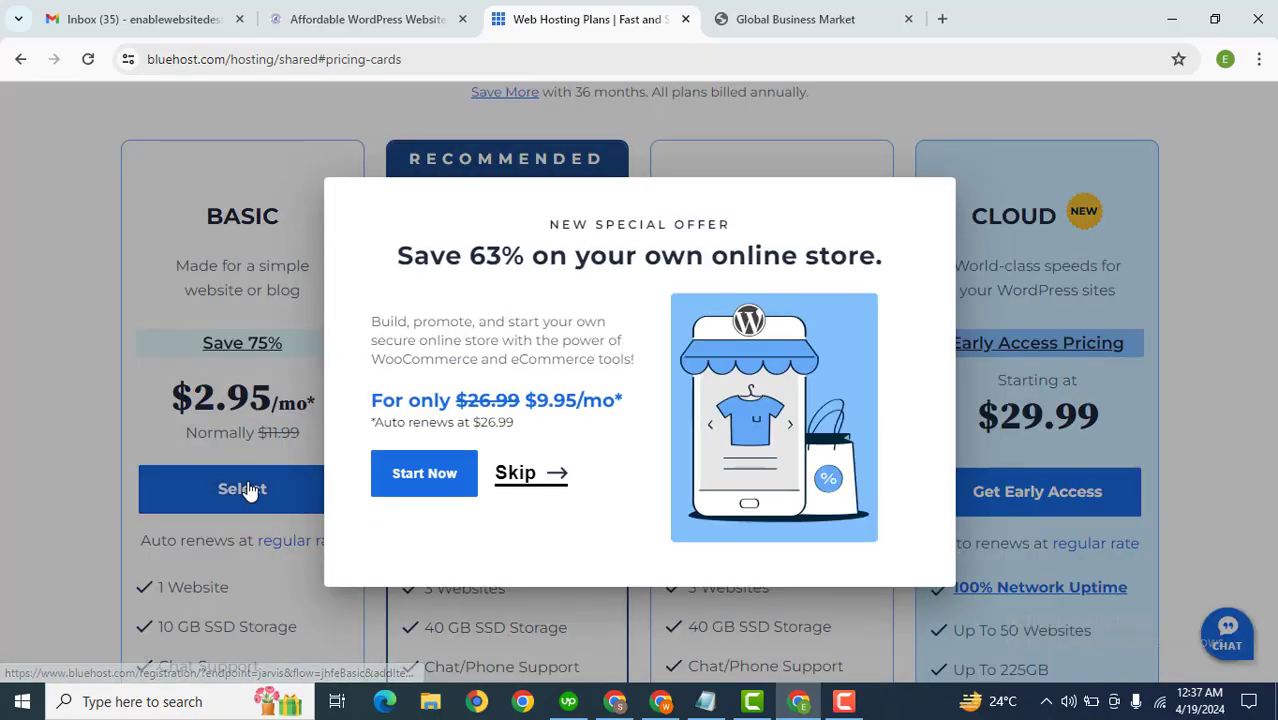
{"action": "left_click", "coordinate": [522, 478]}
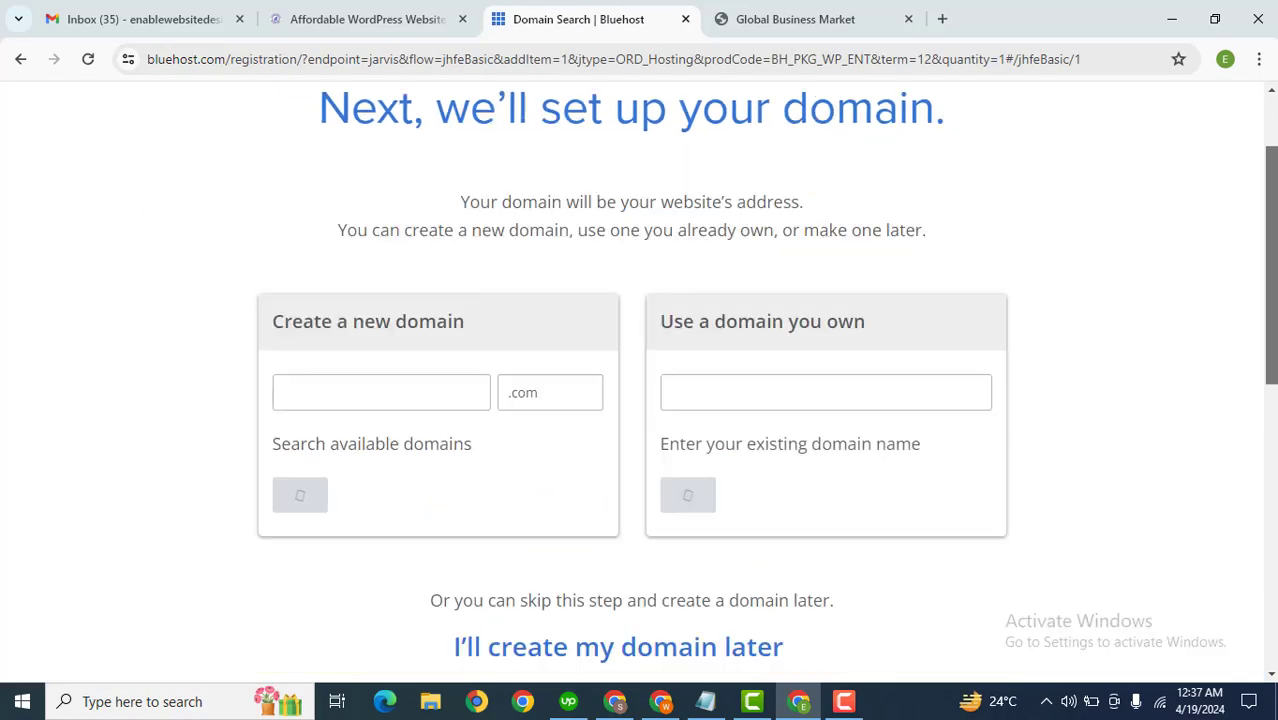
{"action": "left_click_drag", "start_coordinate": [1272, 181], "coordinate": [1272, 165]}
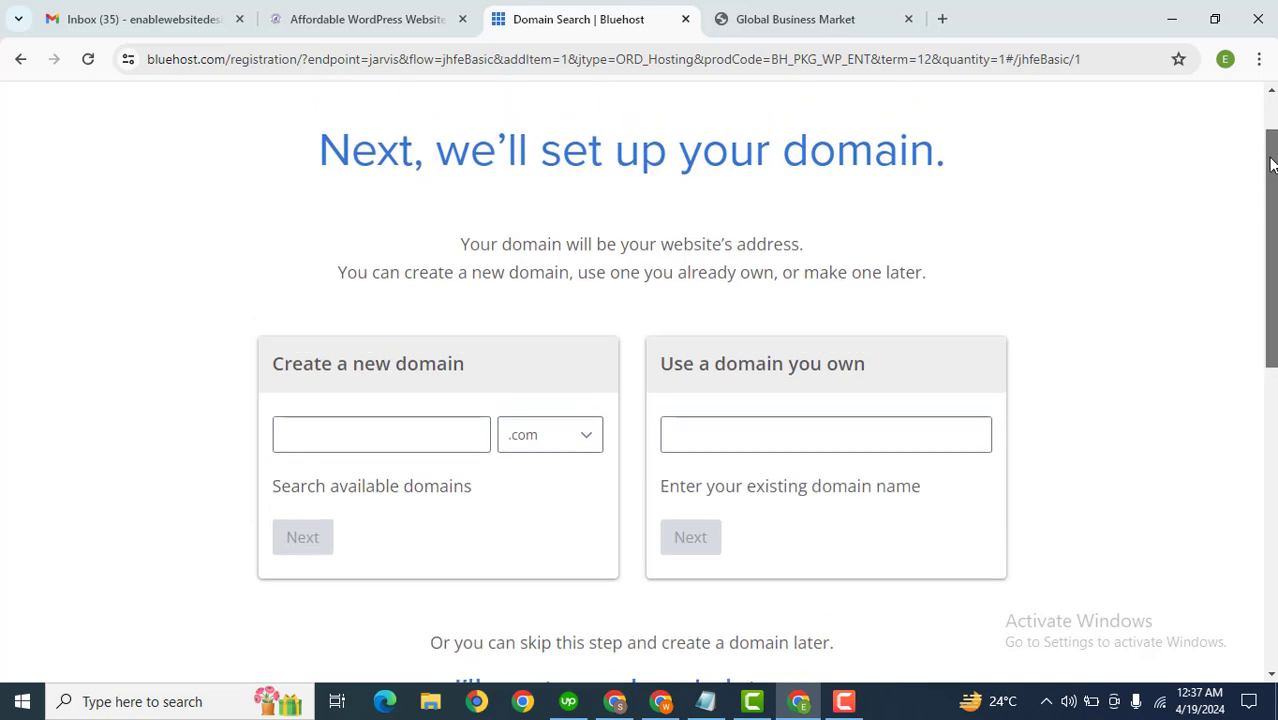
{"action": "left_click", "coordinate": [377, 432]}
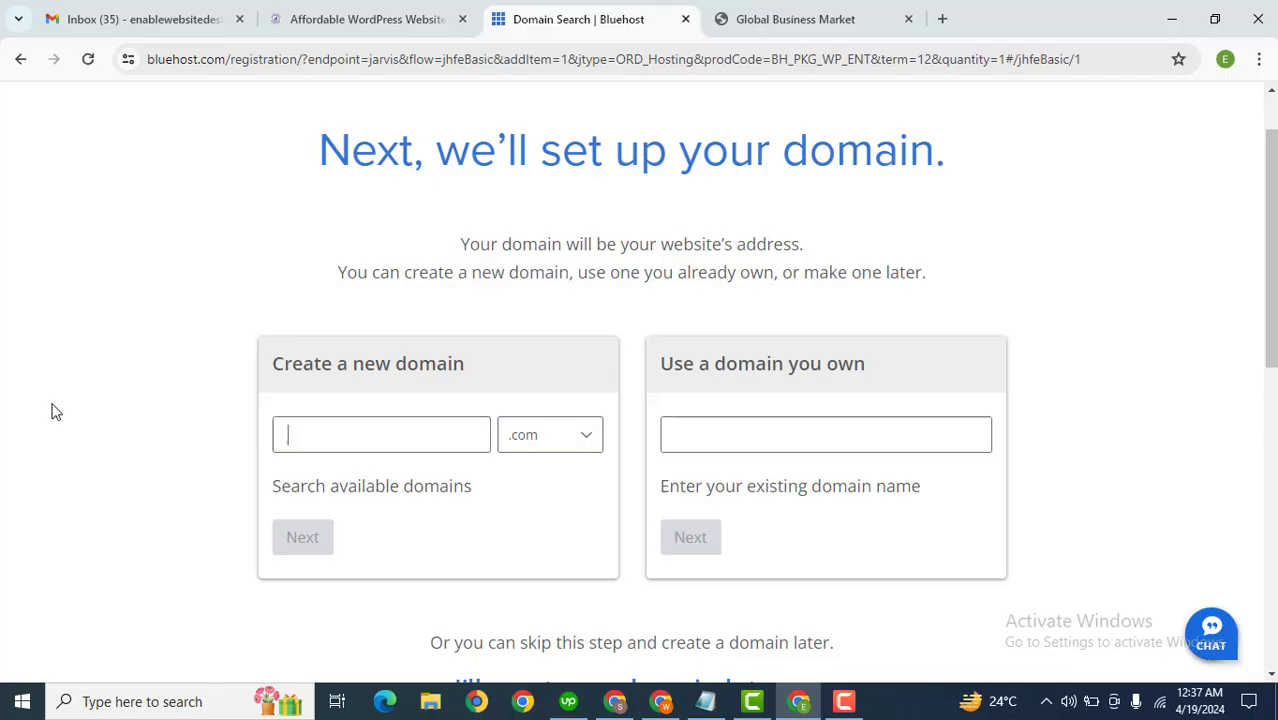
{"action": "type", "text": "glo"}
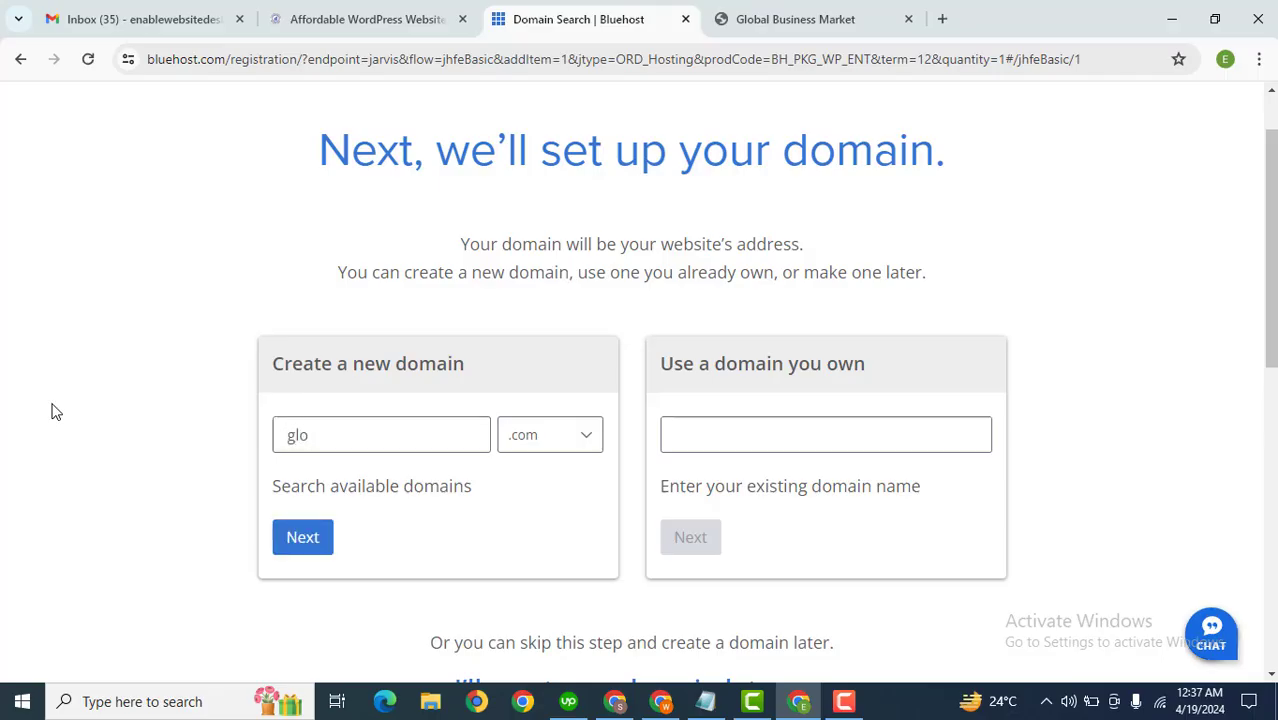
{"action": "key", "text": "BackSpace"}
{"action": "key", "text": "BackSpace"}
{"action": "key", "text": "BackSpace"}
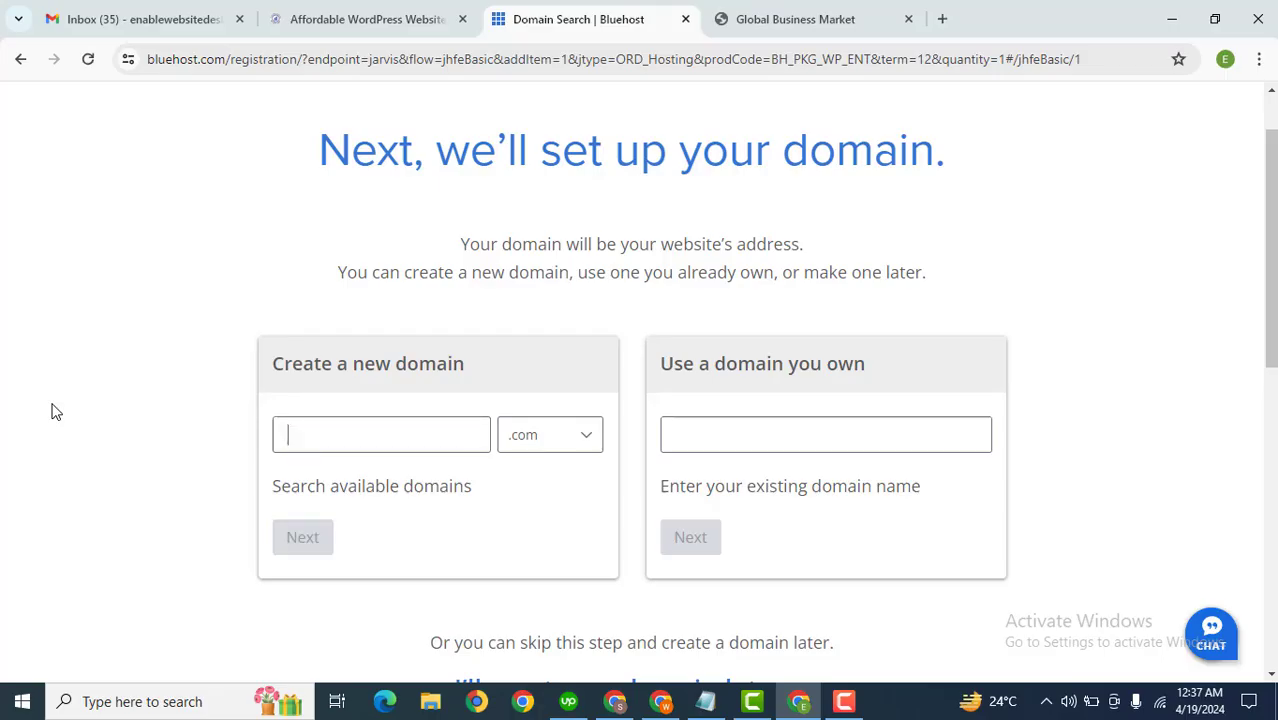
Step: Search for the new domain uniqueblogcontent with the .com extension and continue to checkout
{"action": "type", "text": "uniquebl"}
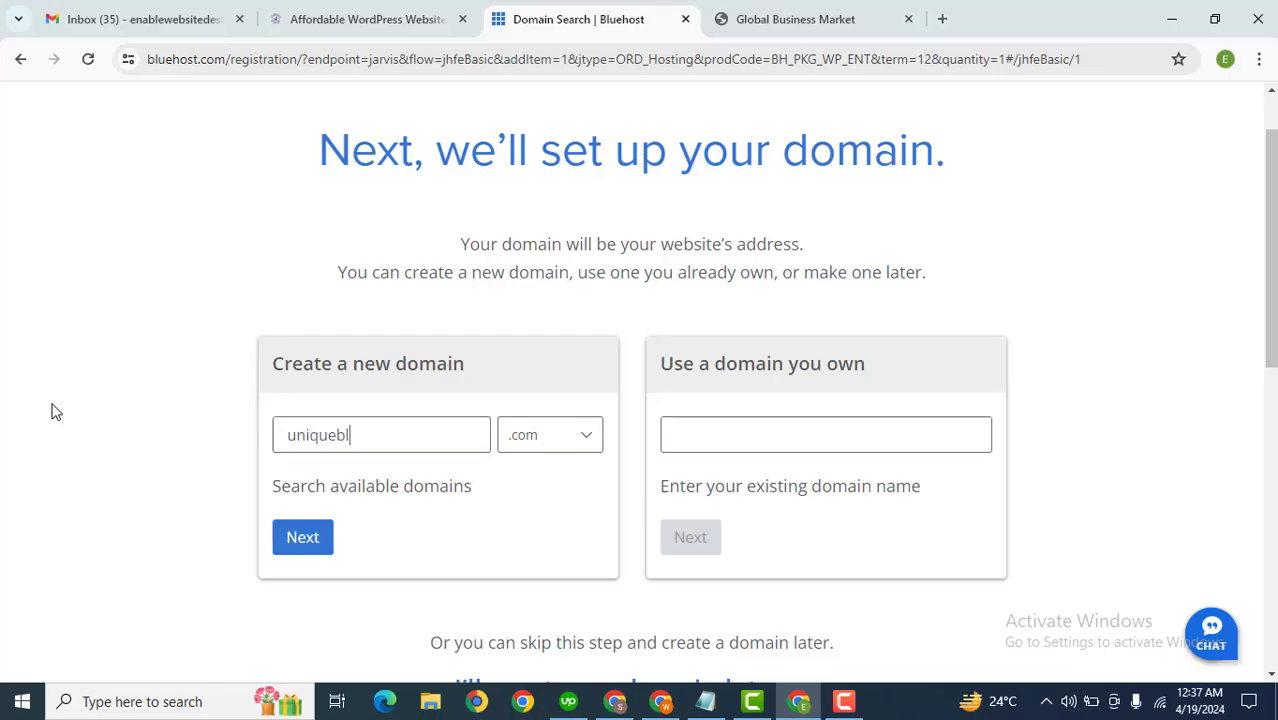
{"action": "type", "text": "ogcontent"}
{"action": "left_click", "coordinate": [304, 549]}
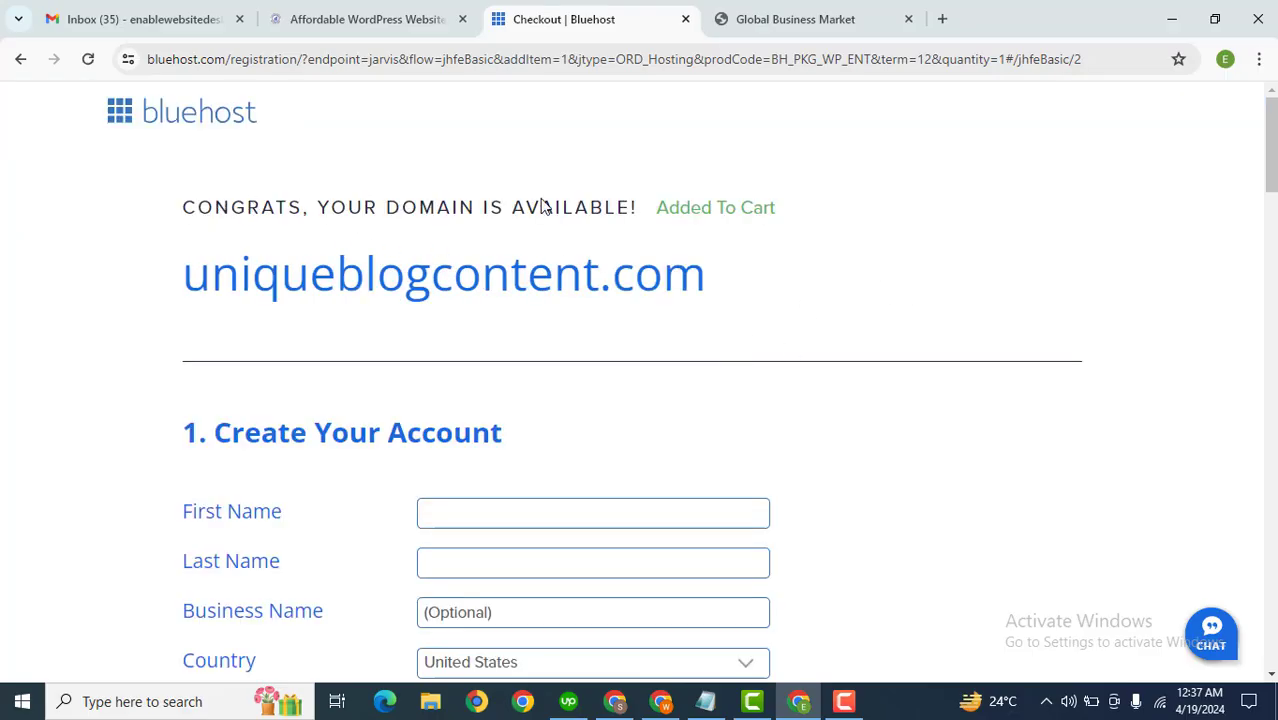
Step: Review the checkout page down to the payment information and submit section
{"action": "left_click_drag", "start_coordinate": [368, 203], "coordinate": [608, 184]}
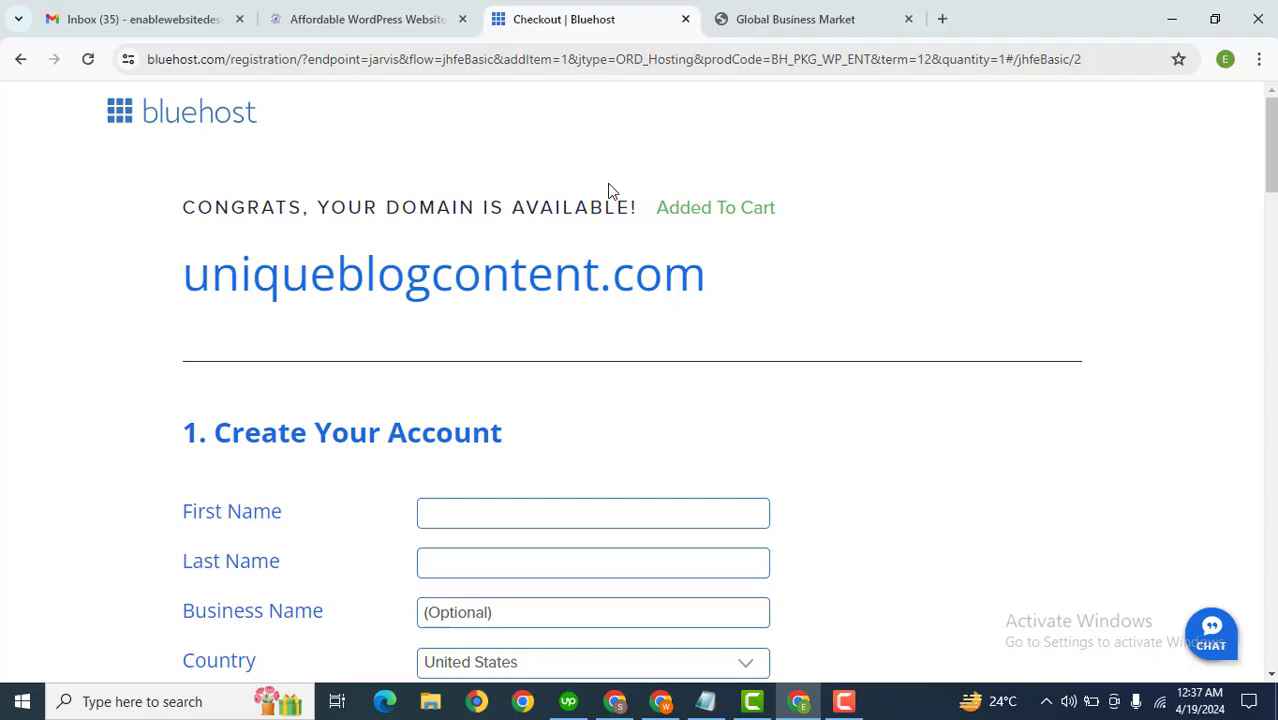
{"action": "left_click", "coordinate": [1146, 196]}
{"action": "left_click_drag", "start_coordinate": [1274, 165], "coordinate": [1273, 548]}
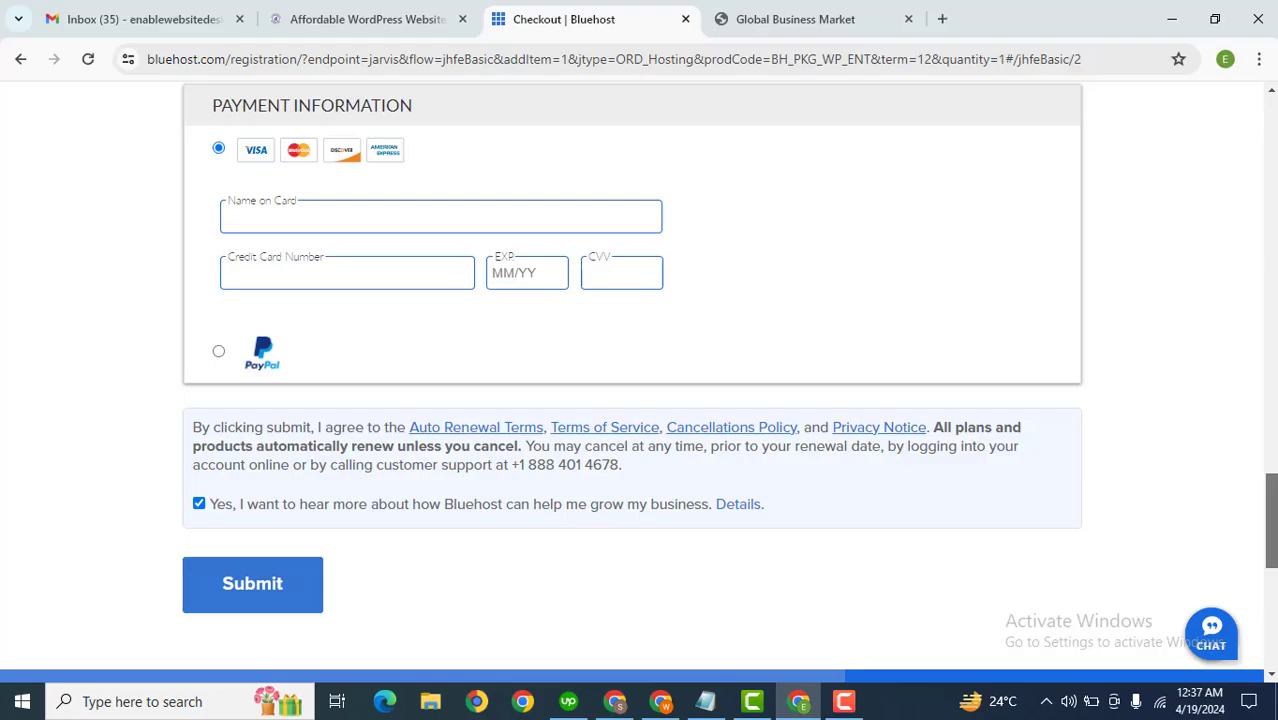
Step: Switch to the other Chrome window and log into the Bluehost hosting account with the saved user ID and password
{"action": "left_click", "coordinate": [666, 698]}
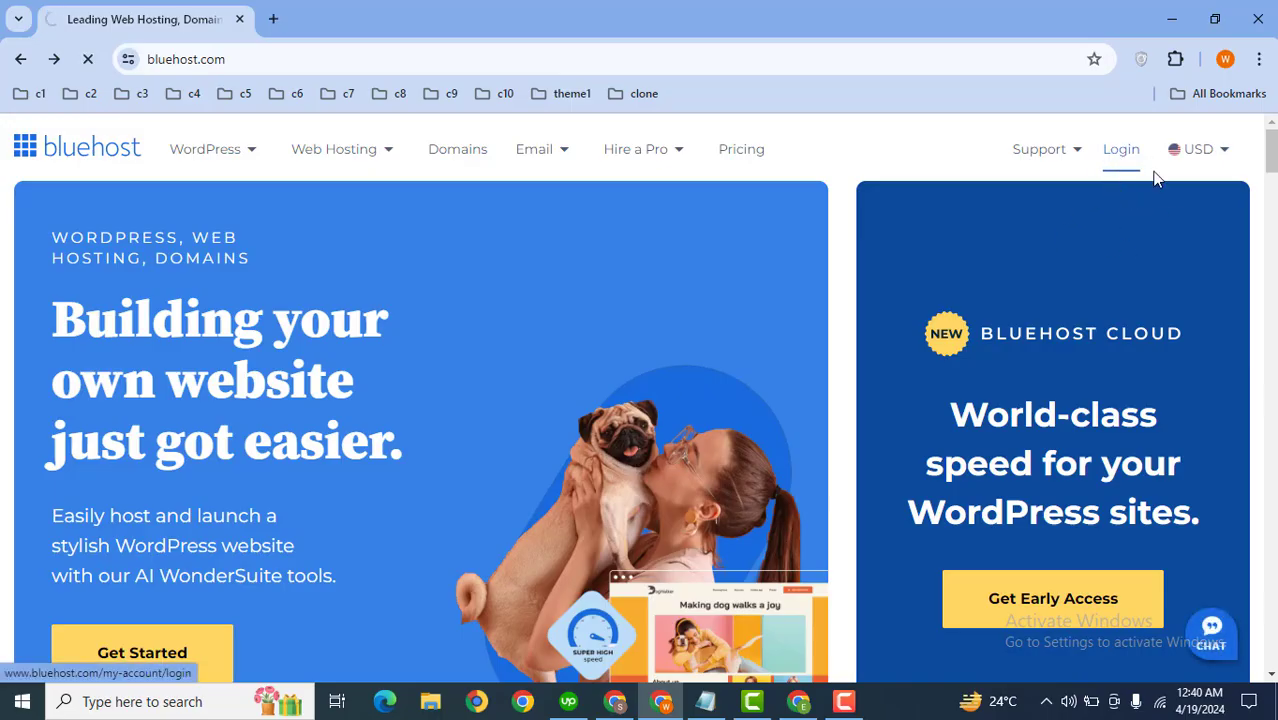
{"action": "left_click", "coordinate": [1136, 160]}
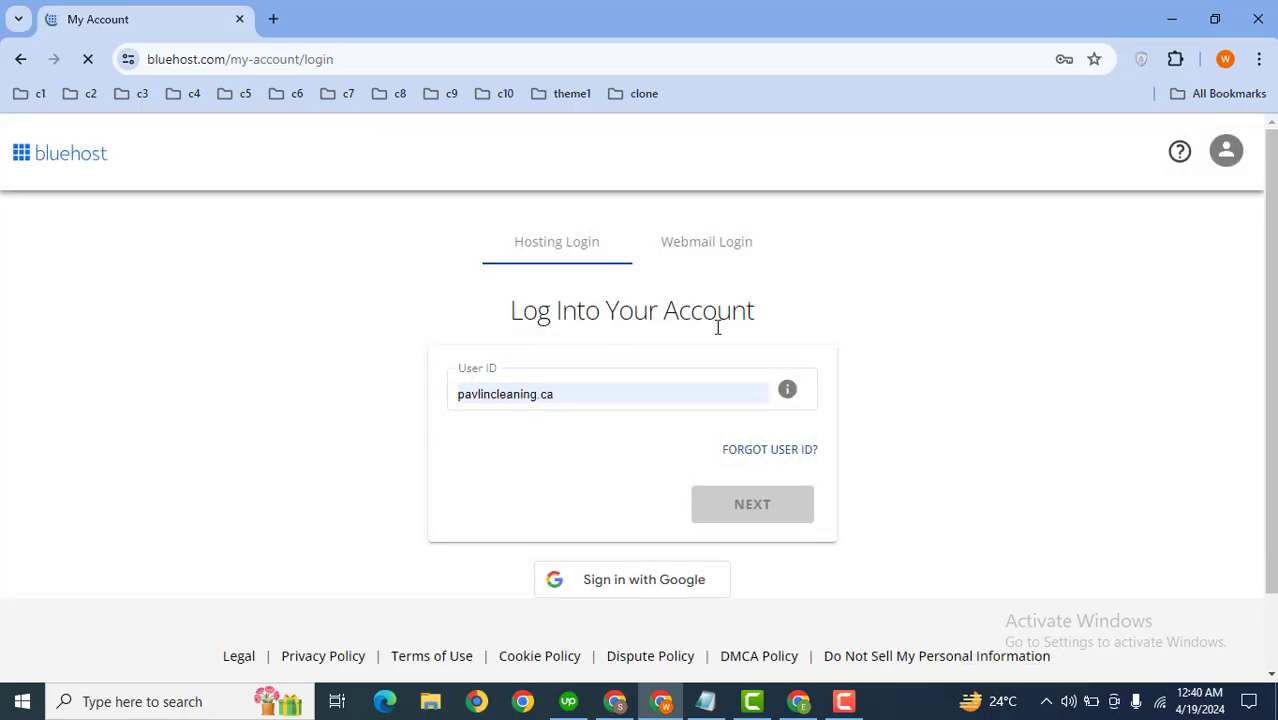
{"action": "left_click", "coordinate": [560, 382]}
{"action": "left_click", "coordinate": [725, 500]}
{"action": "left_click", "coordinate": [602, 397]}
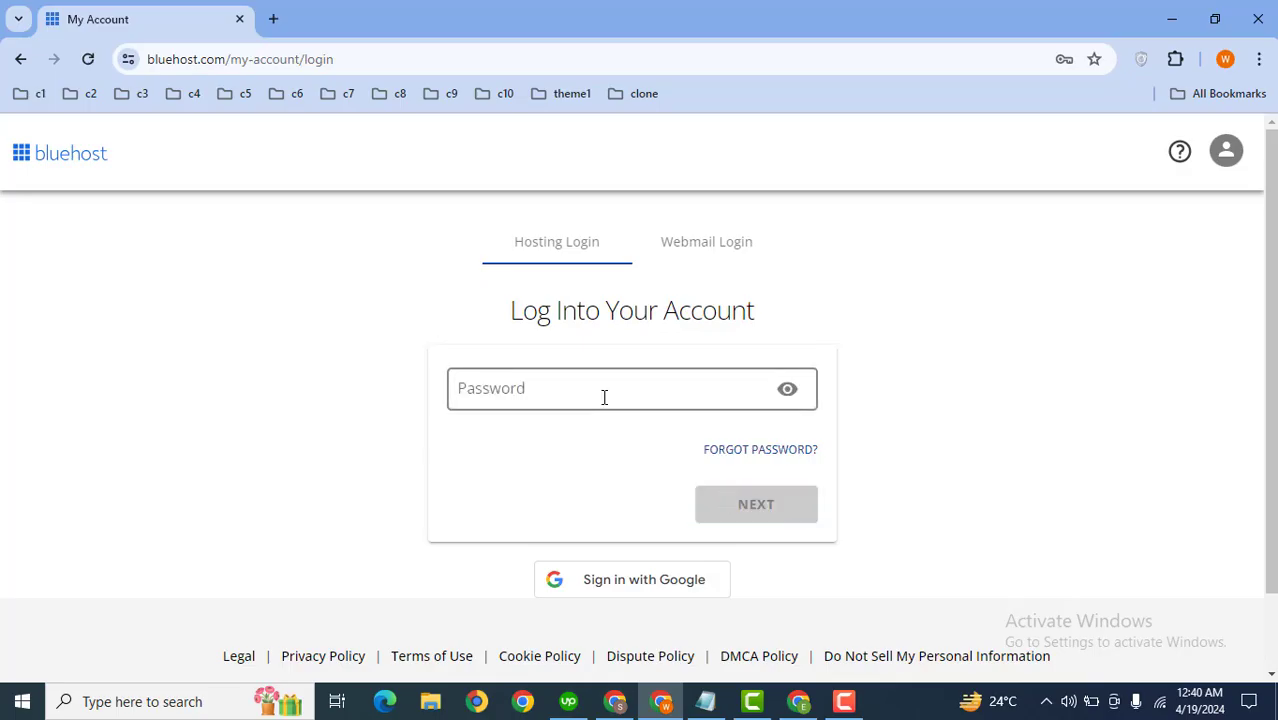
{"action": "left_click", "coordinate": [622, 432]}
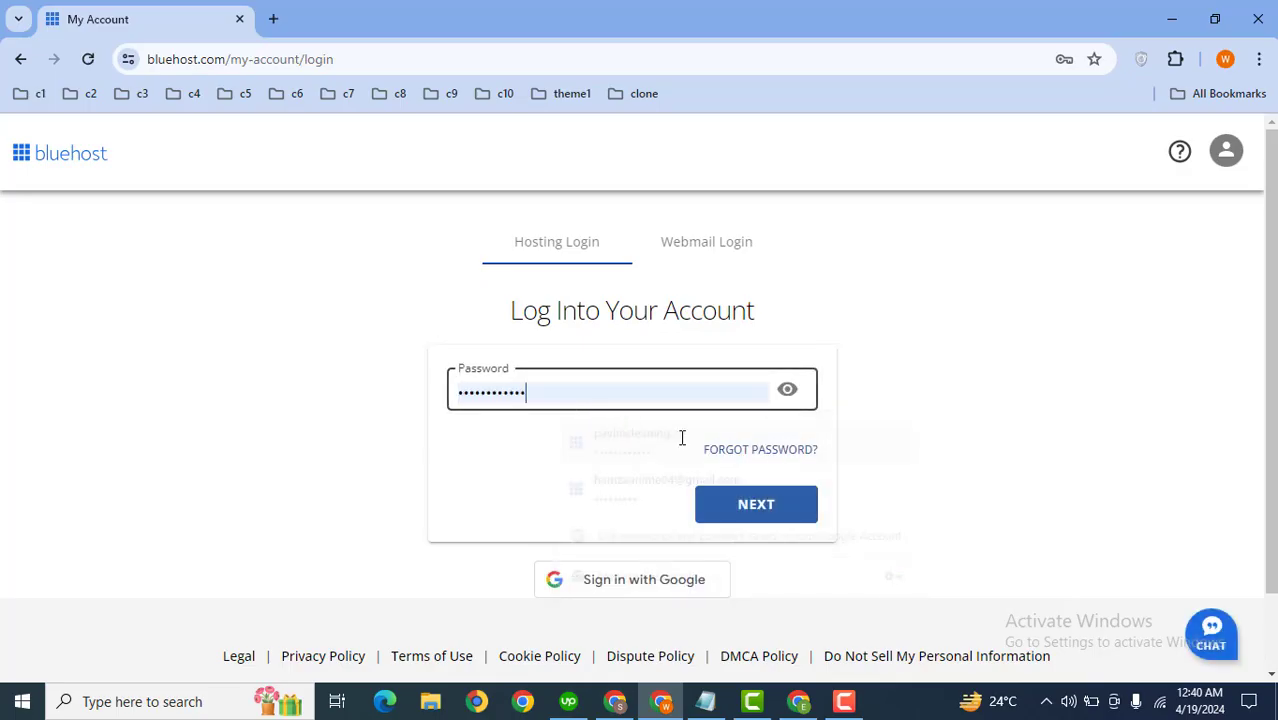
{"action": "left_click", "coordinate": [803, 502]}
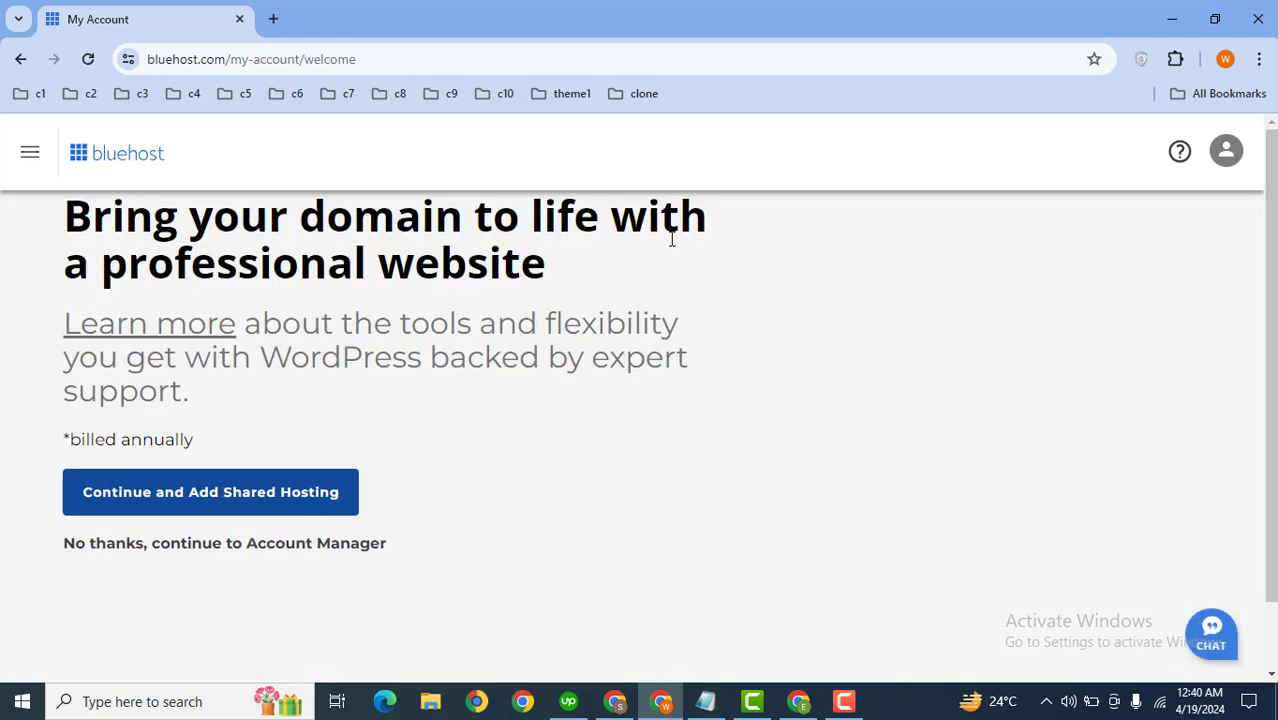
Step: Open the Websites list of the account manager and close the chat window
{"action": "left_click", "coordinate": [31, 150]}
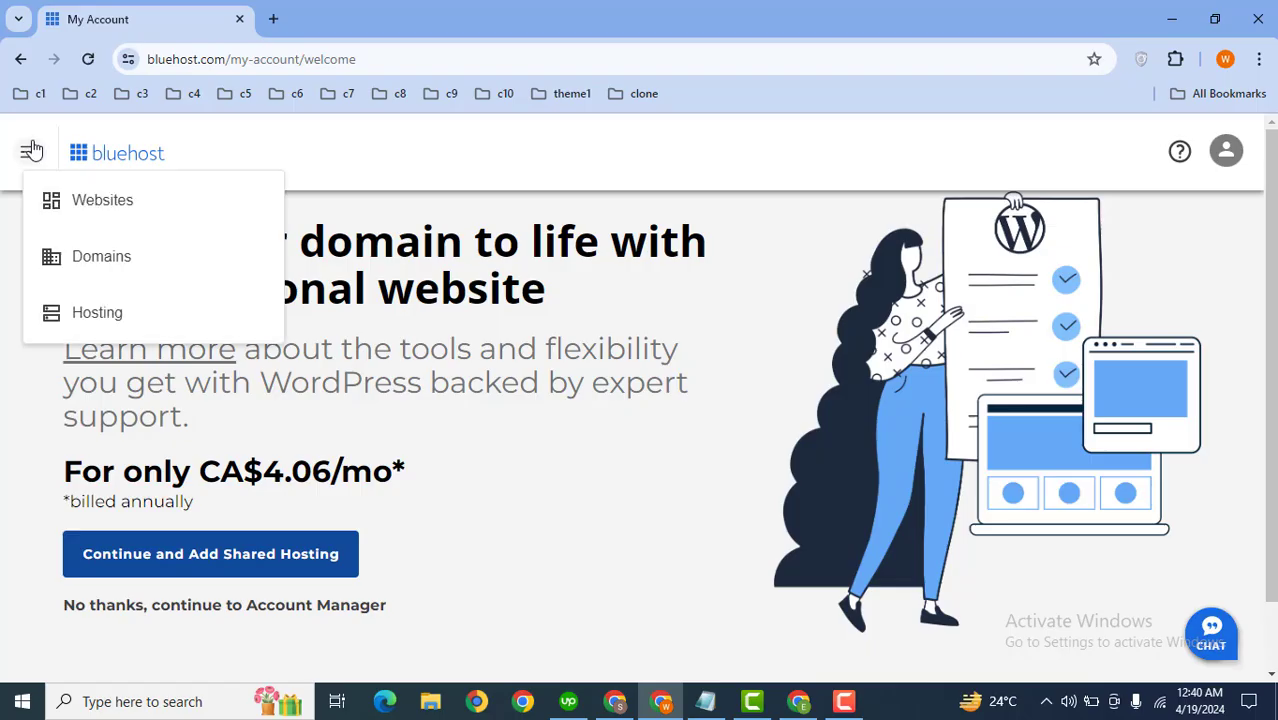
{"action": "left_click", "coordinate": [90, 200]}
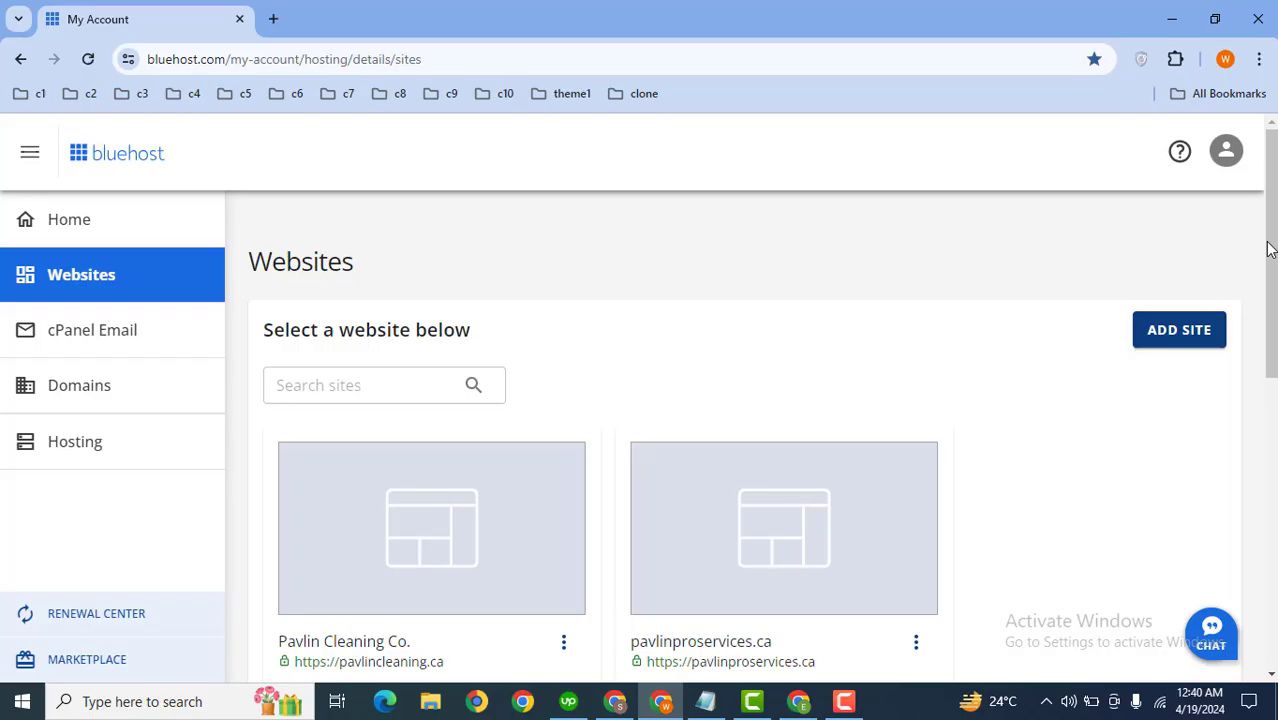
{"action": "left_click_drag", "start_coordinate": [1270, 248], "coordinate": [1275, 352]}
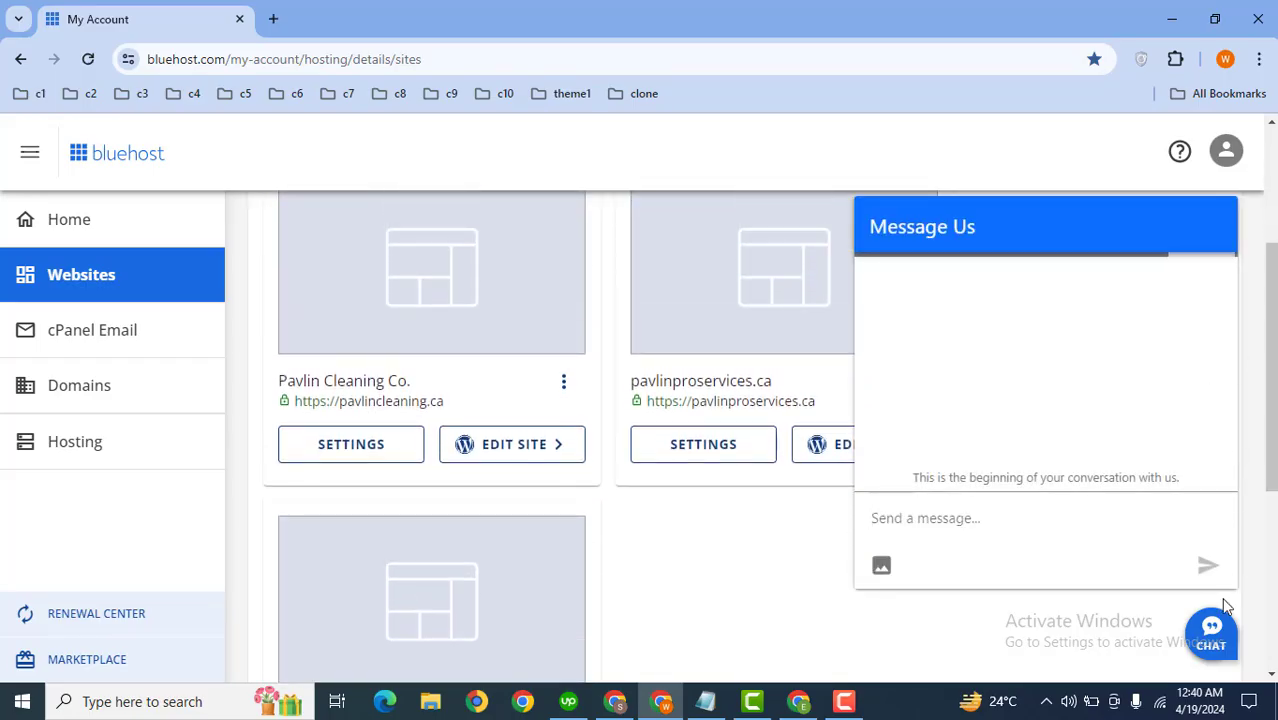
{"action": "left_click", "coordinate": [1213, 628]}
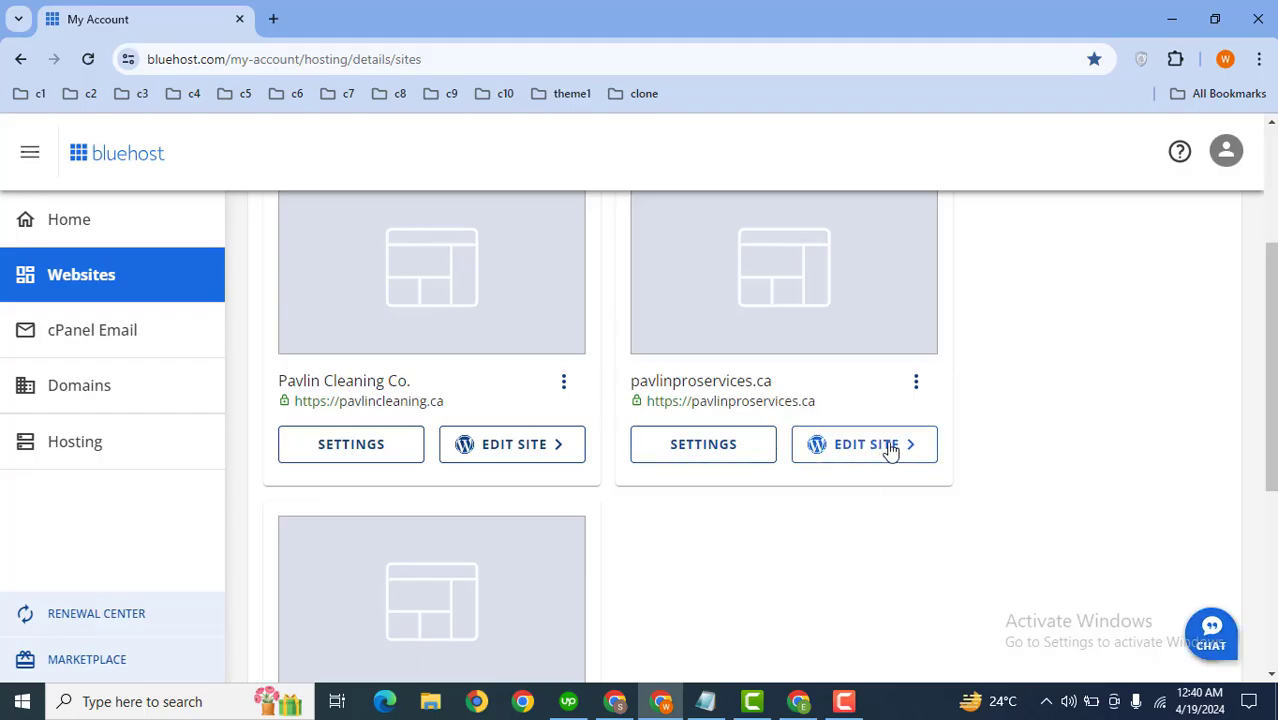
{"action": "scroll", "coordinate": [1232, 206], "scroll_direction": "up", "scroll_amount": 3}
{"action": "scroll", "coordinate": [1255, 271], "scroll_direction": "down", "scroll_amount": 1}
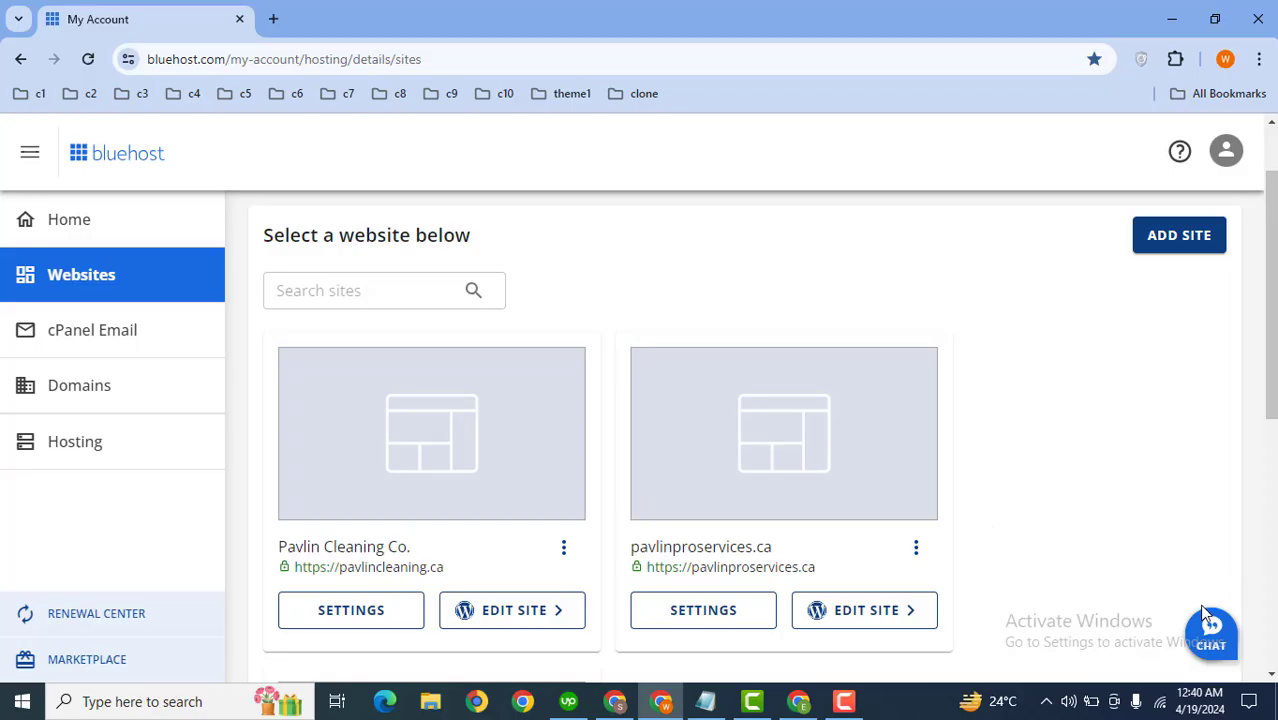
Step: Start a new support chat and write the message 'install wordpress for me'
{"action": "left_click", "coordinate": [1212, 632]}
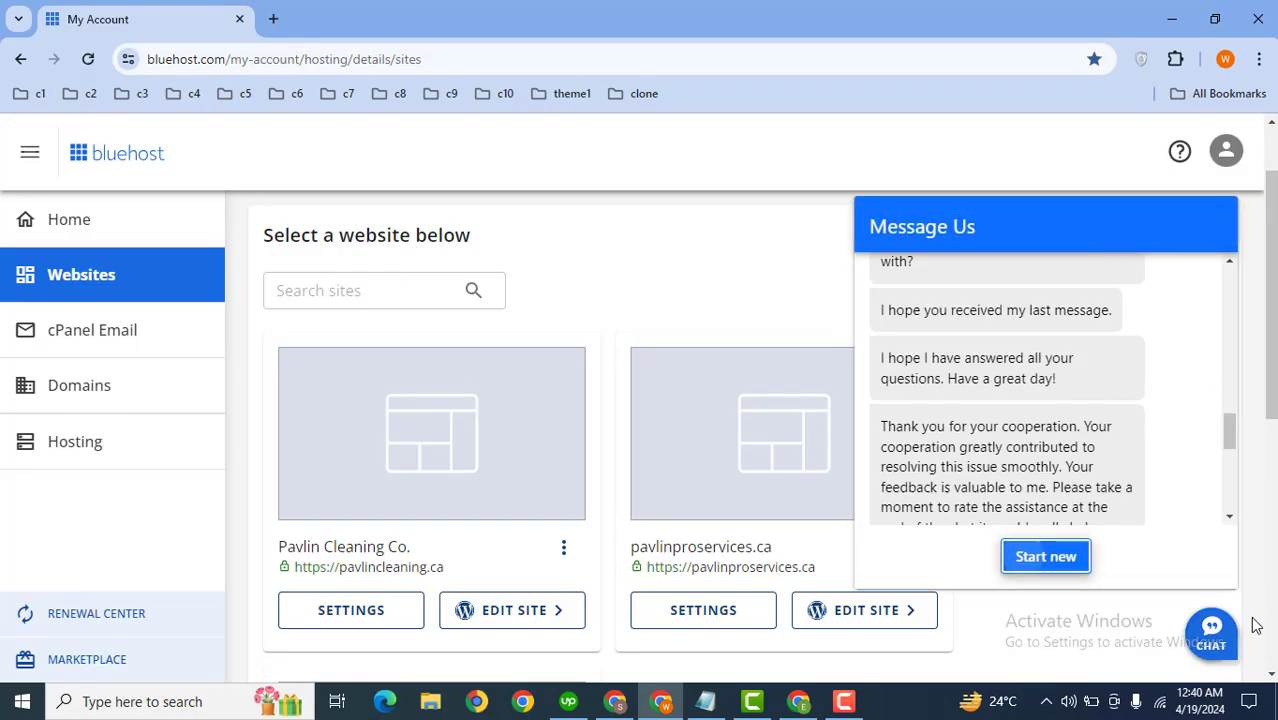
{"action": "left_click", "coordinate": [1047, 557]}
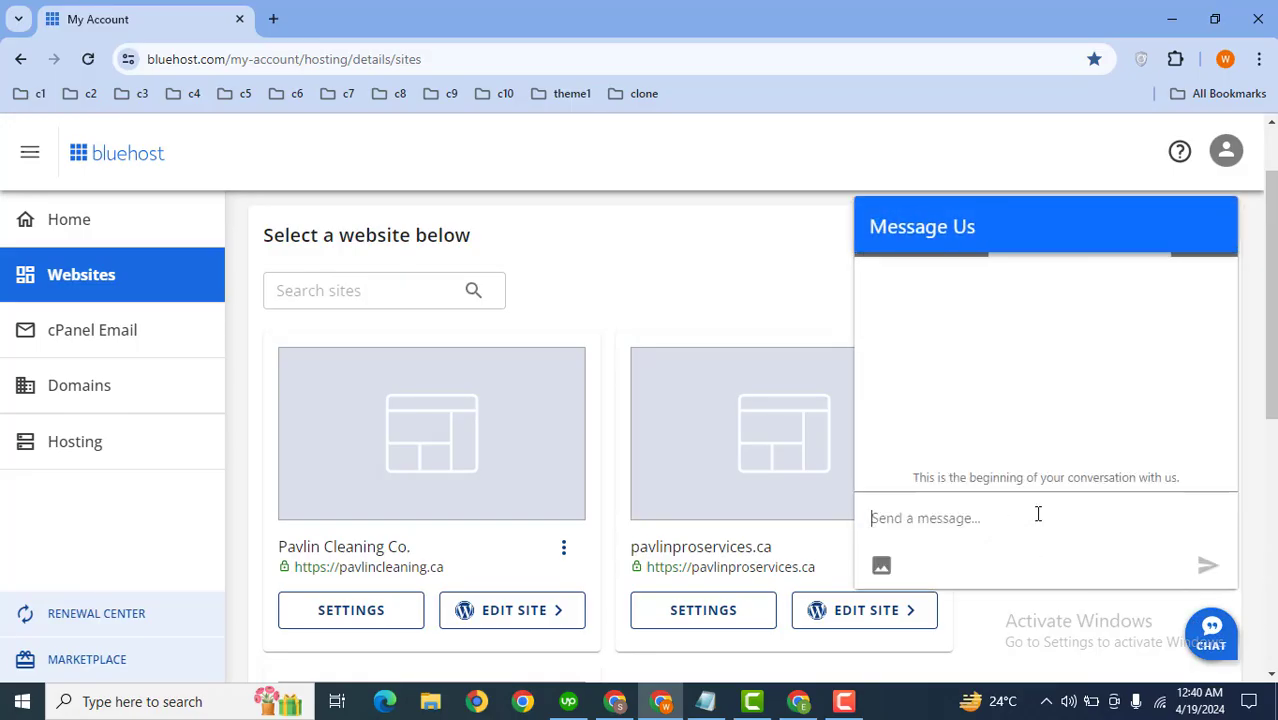
{"action": "type", "text": "install wordpress for me"}
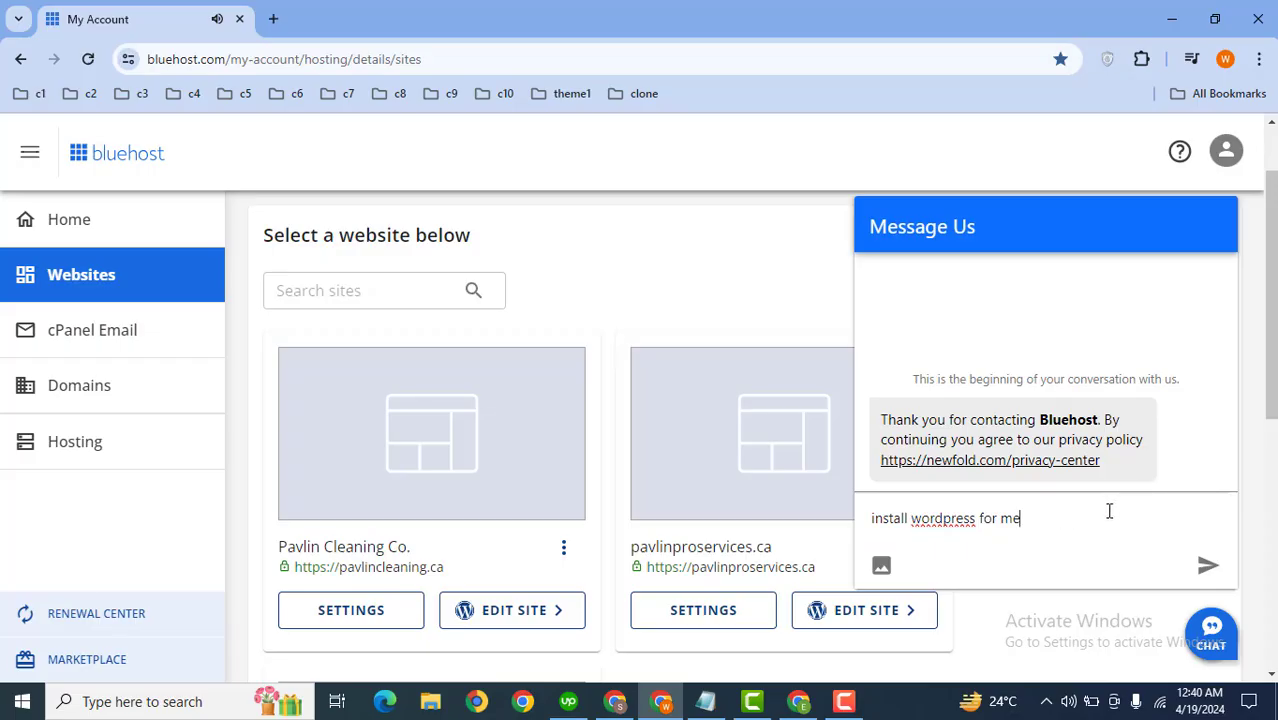
Step: Open the Hosting section, close the chat, and launch cPanel from the quick links
{"action": "left_click", "coordinate": [100, 445]}
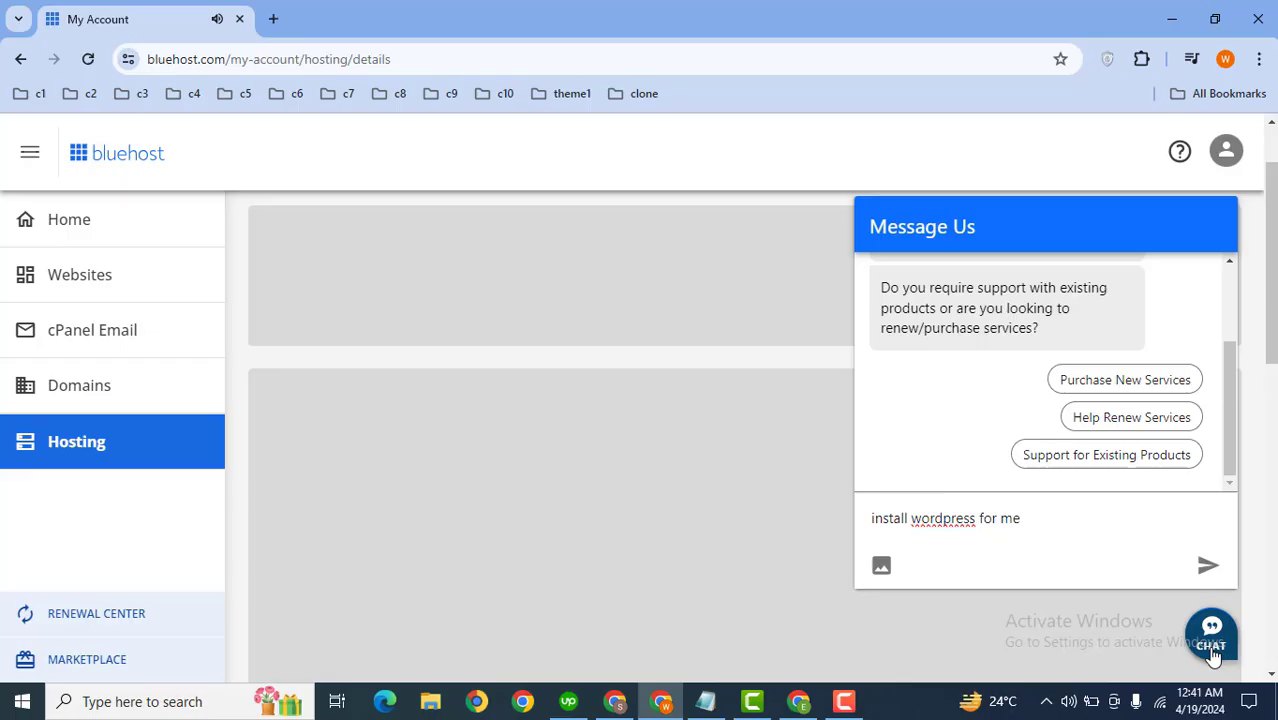
{"action": "left_click", "coordinate": [1211, 633]}
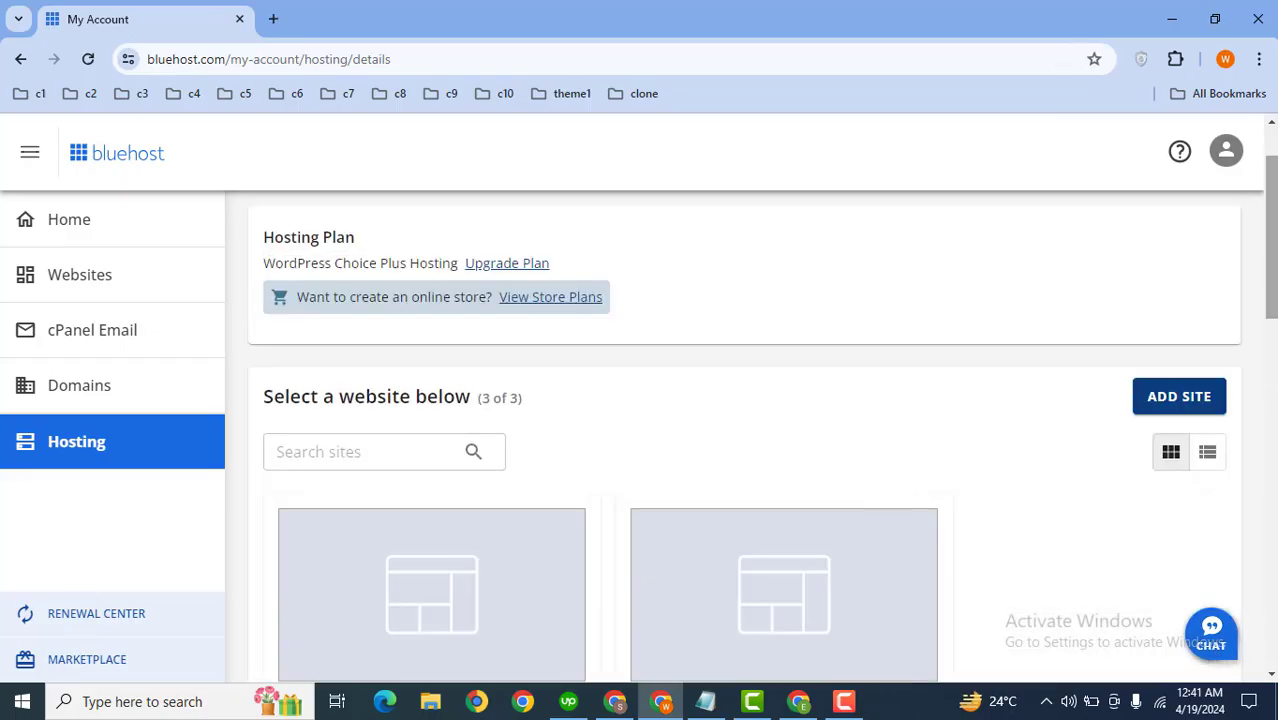
{"action": "scroll", "coordinate": [745, 440], "scroll_direction": "down", "scroll_amount": 8}
{"action": "scroll", "coordinate": [1238, 471], "scroll_direction": "down", "scroll_amount": 2}
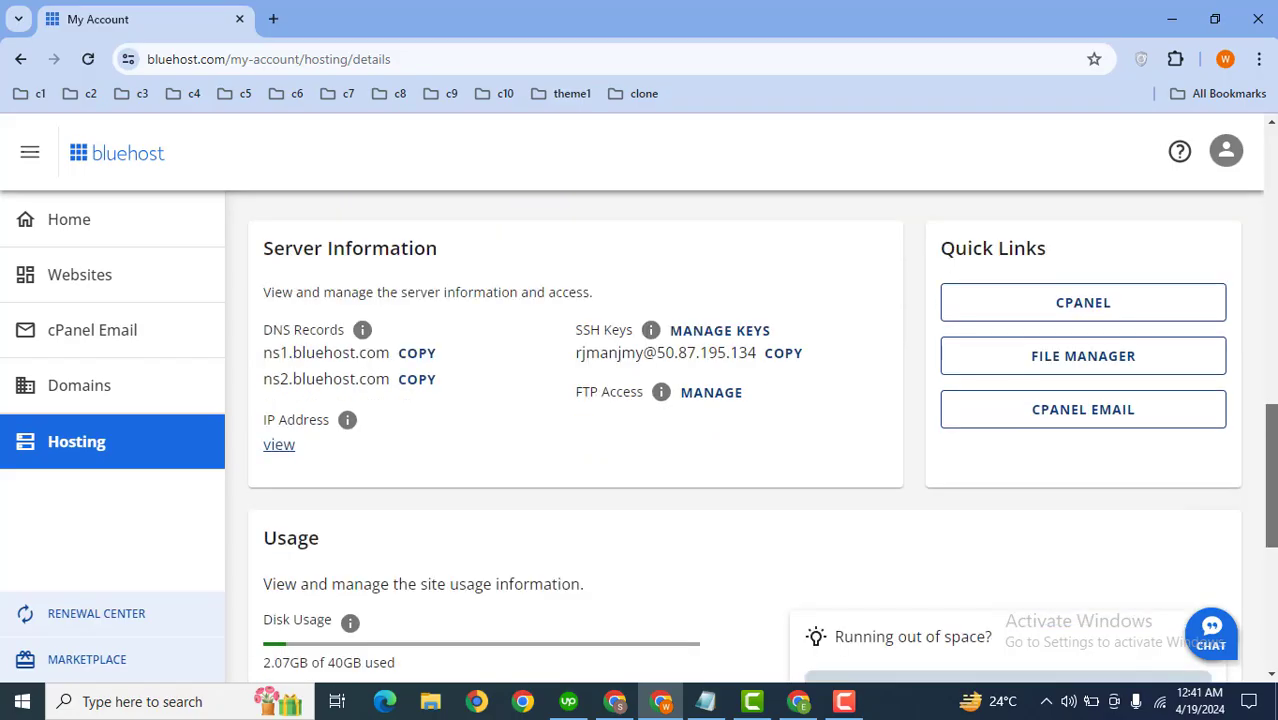
{"action": "scroll", "coordinate": [1238, 471], "scroll_direction": "up", "scroll_amount": 1}
{"action": "left_click", "coordinate": [1060, 387]}
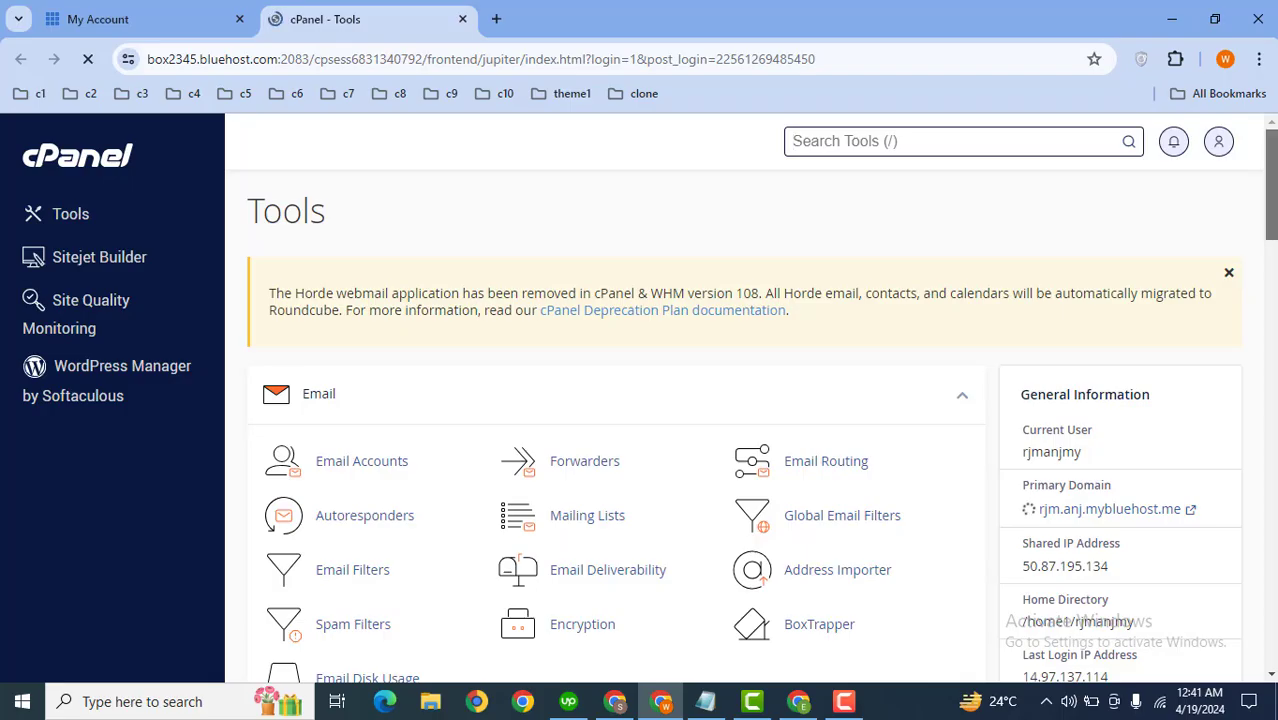
Step: Open WordPress in cPanel's Softaculous Apps Installer and start a new installation with Install Now
{"action": "left_click_drag", "start_coordinate": [1273, 160], "coordinate": [1268, 566]}
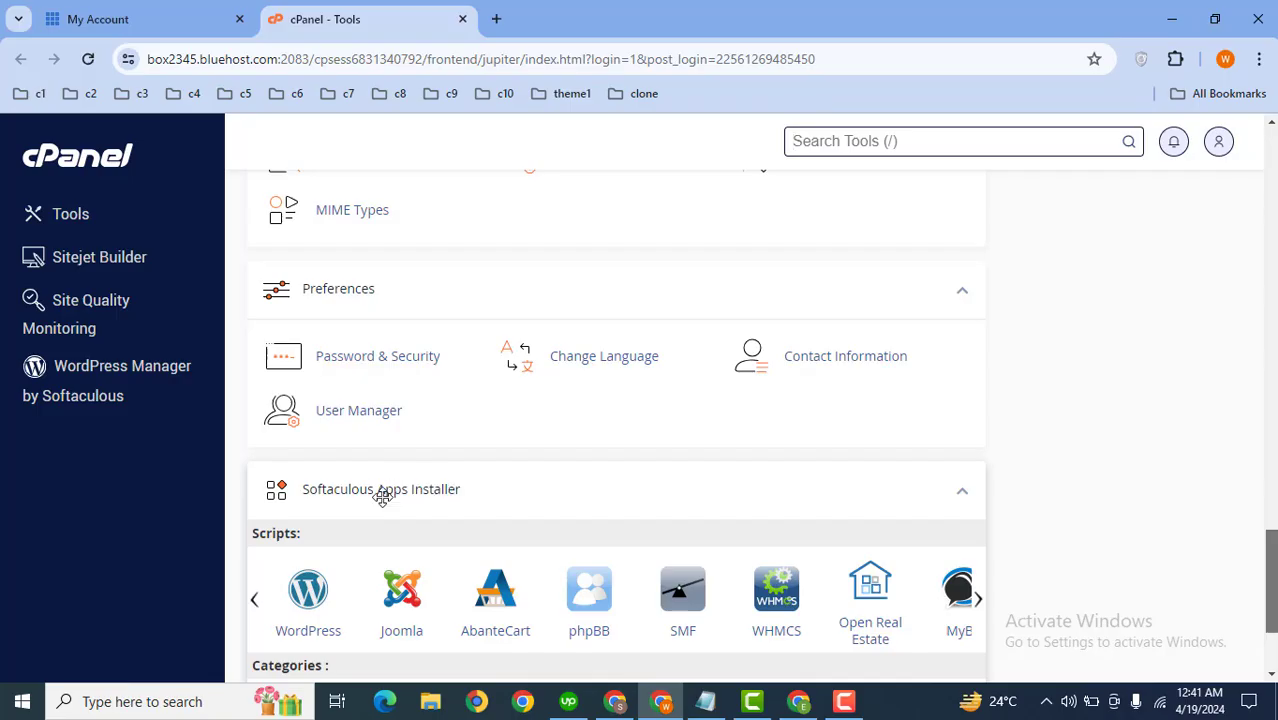
{"action": "left_click", "coordinate": [318, 612]}
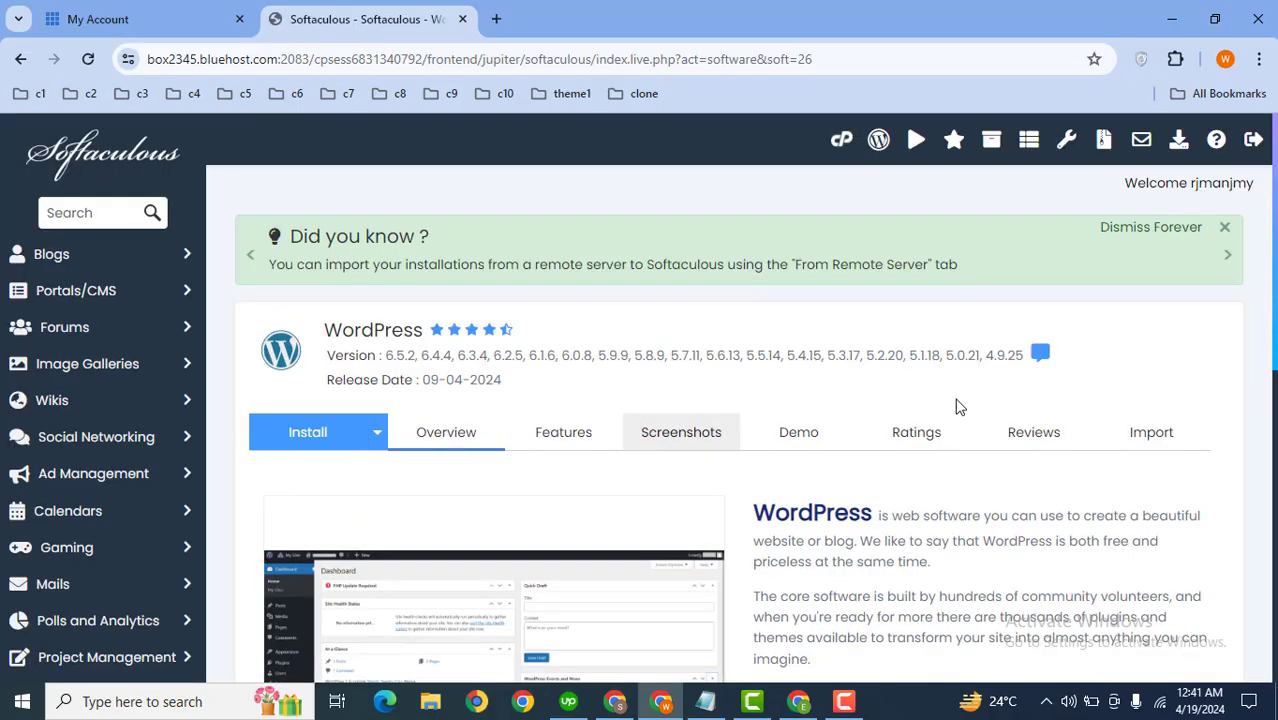
{"action": "scroll", "coordinate": [1275, 505], "scroll_direction": "down", "scroll_amount": 3}
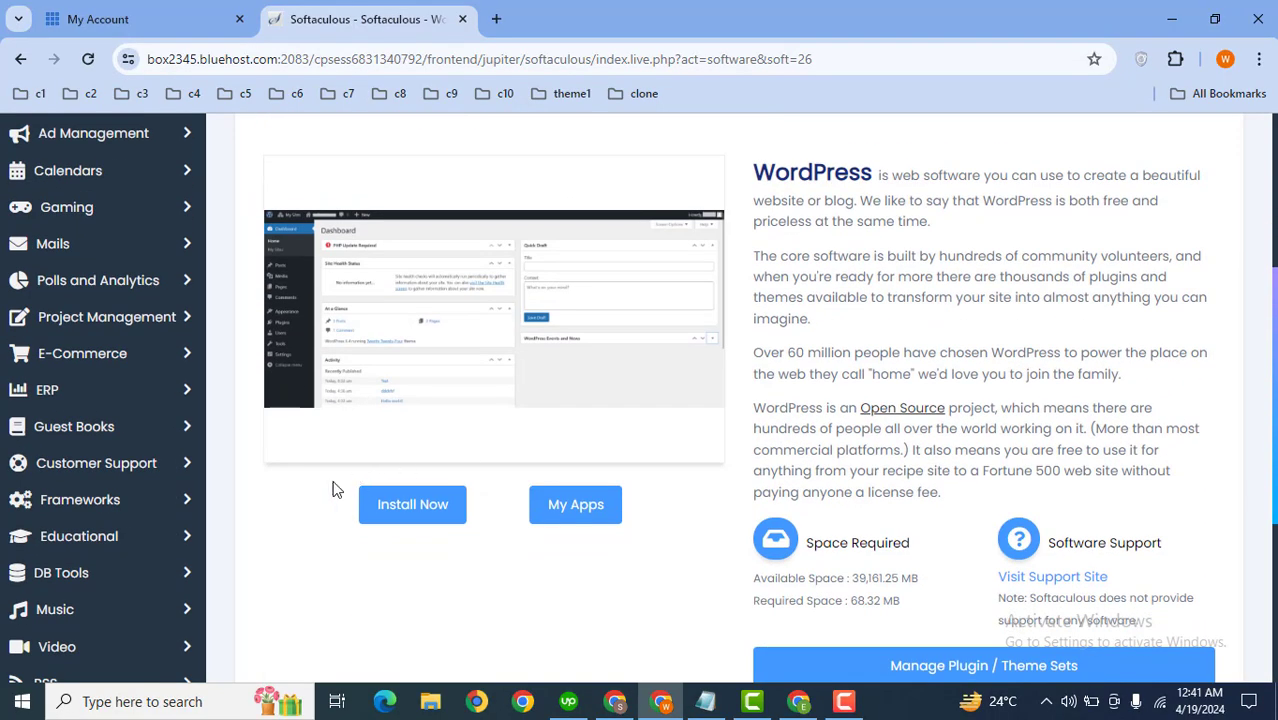
{"action": "left_click", "coordinate": [378, 512]}
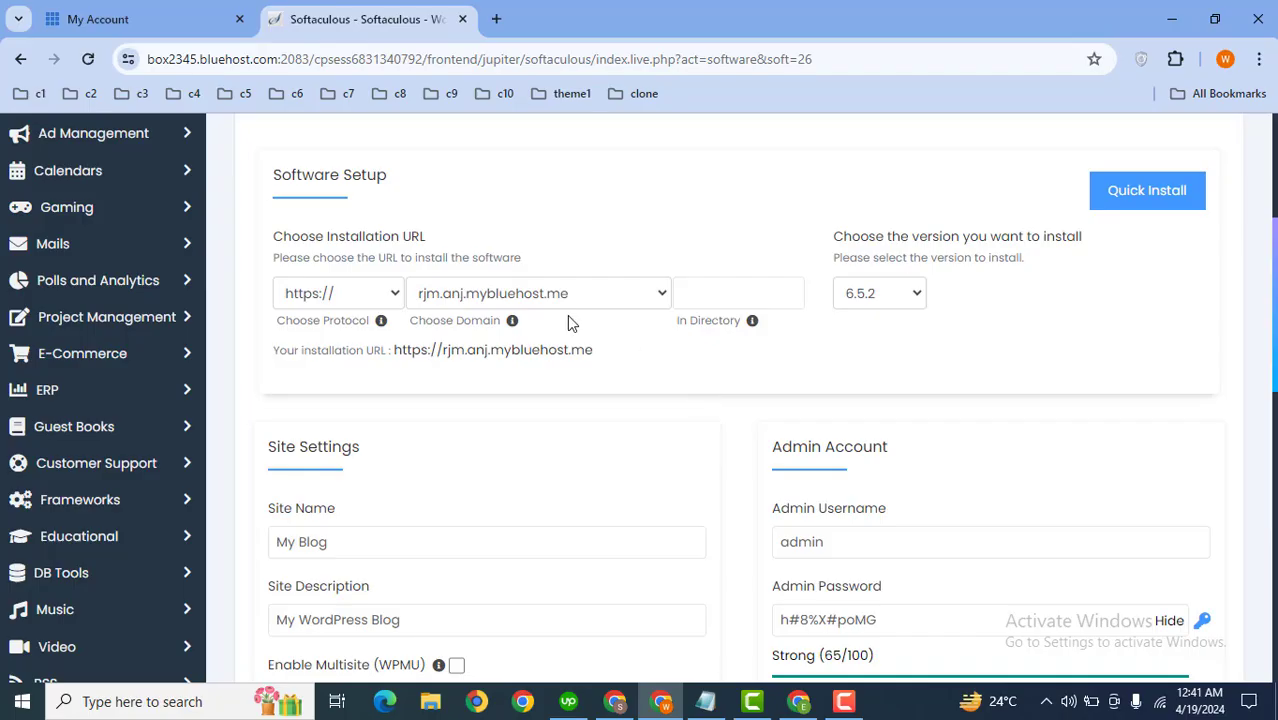
Step: Keep the installation domain rjm.anj.mybluehost.me and review the site and admin account settings down to the Install button
{"action": "left_click", "coordinate": [495, 295]}
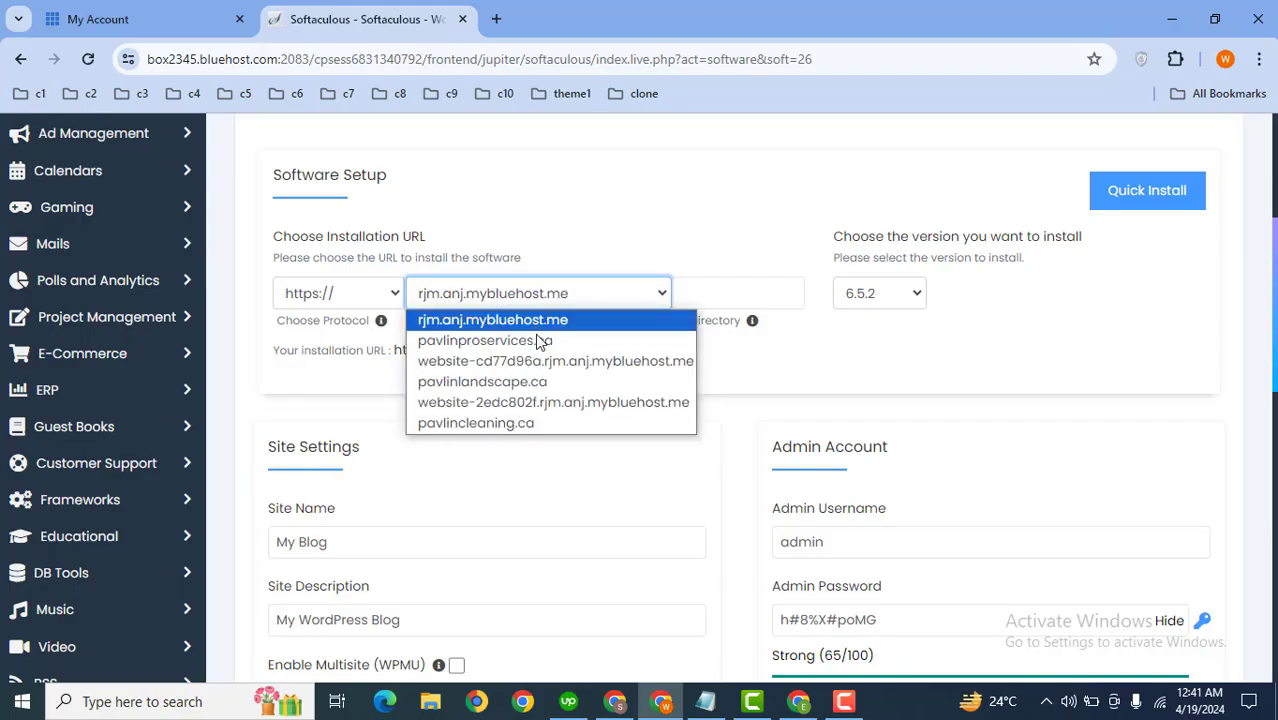
{"action": "left_click", "coordinate": [460, 319]}
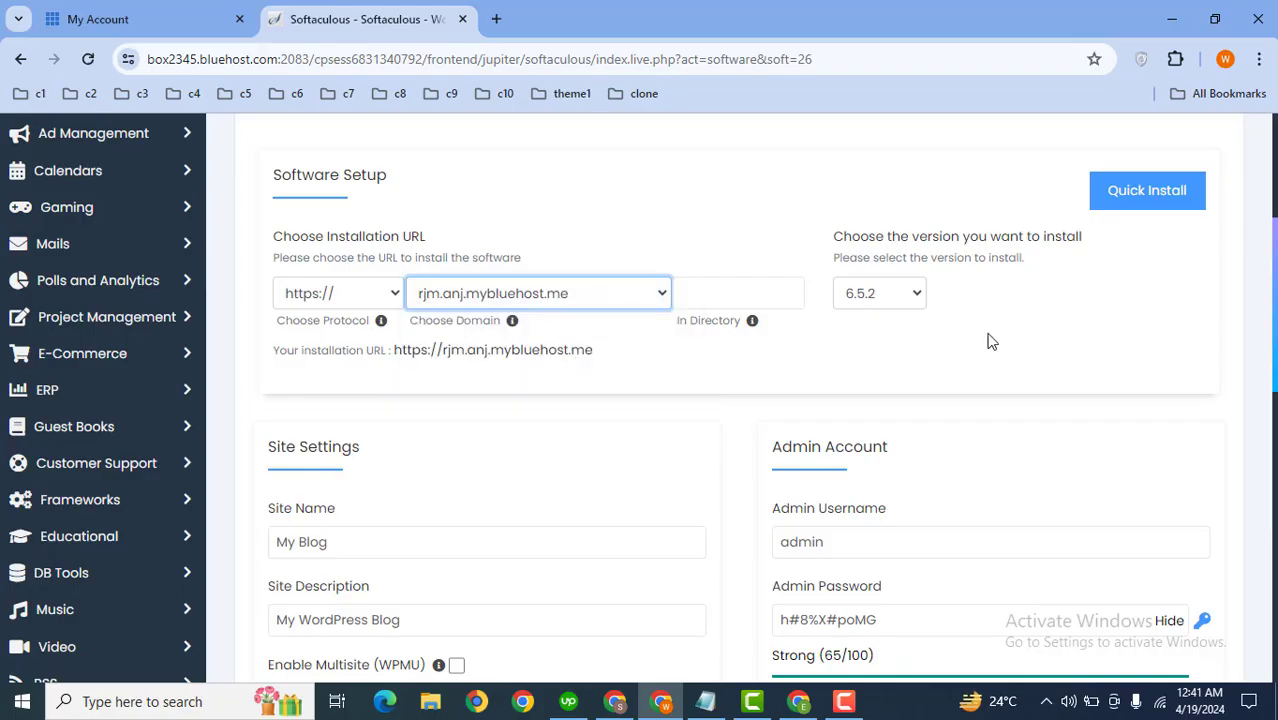
{"action": "scroll", "coordinate": [1000, 350], "scroll_direction": "down", "scroll_amount": 2}
{"action": "left_click", "coordinate": [872, 372]}
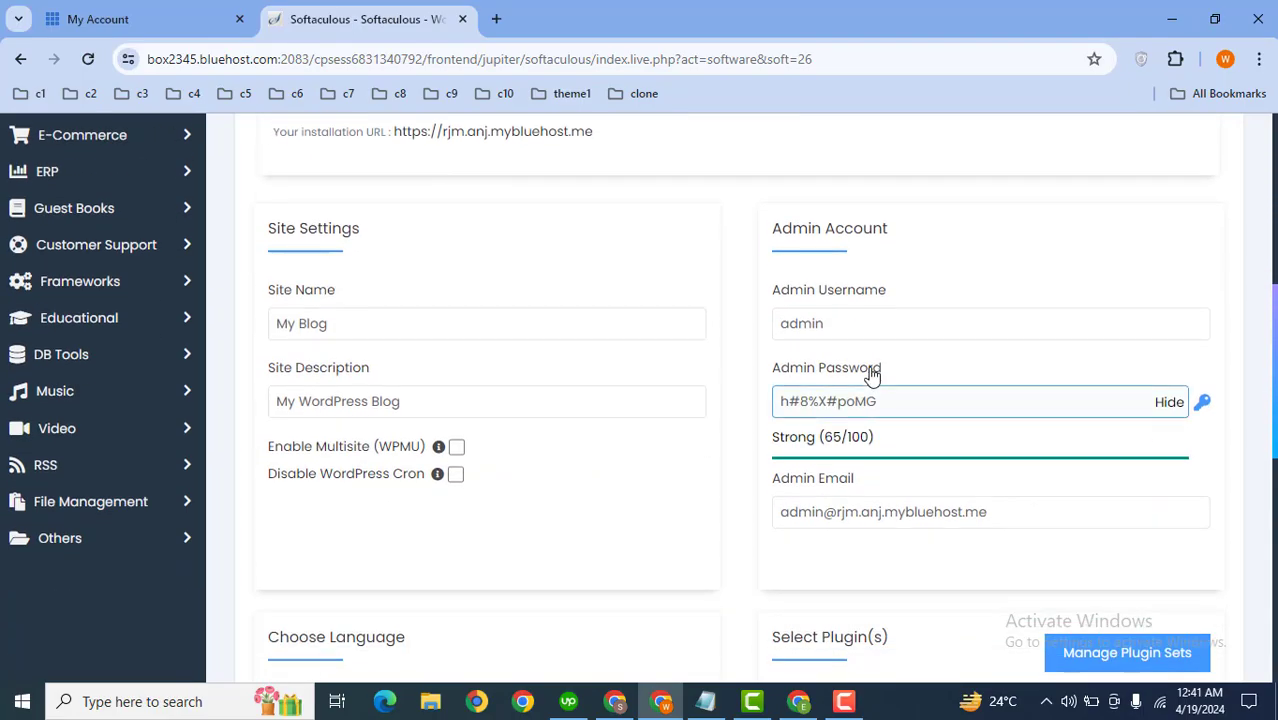
{"action": "left_click_drag", "start_coordinate": [858, 326], "coordinate": [746, 367]}
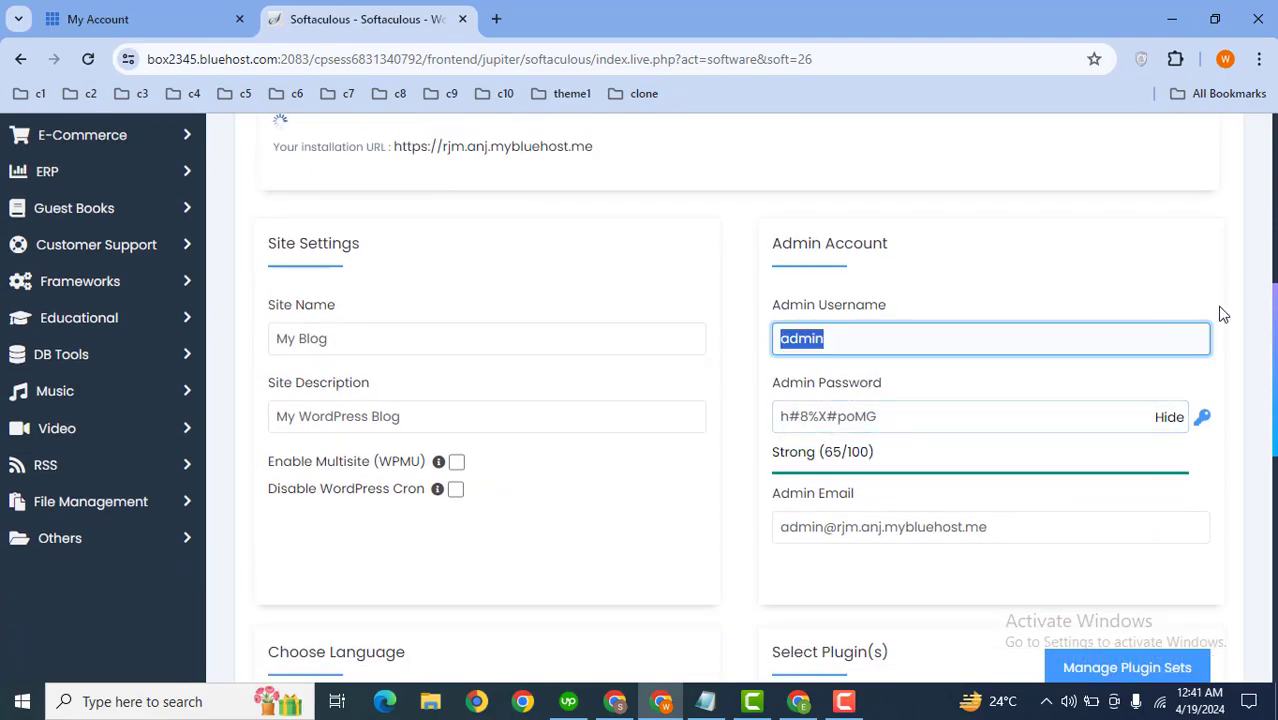
{"action": "scroll", "coordinate": [1261, 336], "scroll_direction": "down", "scroll_amount": 2}
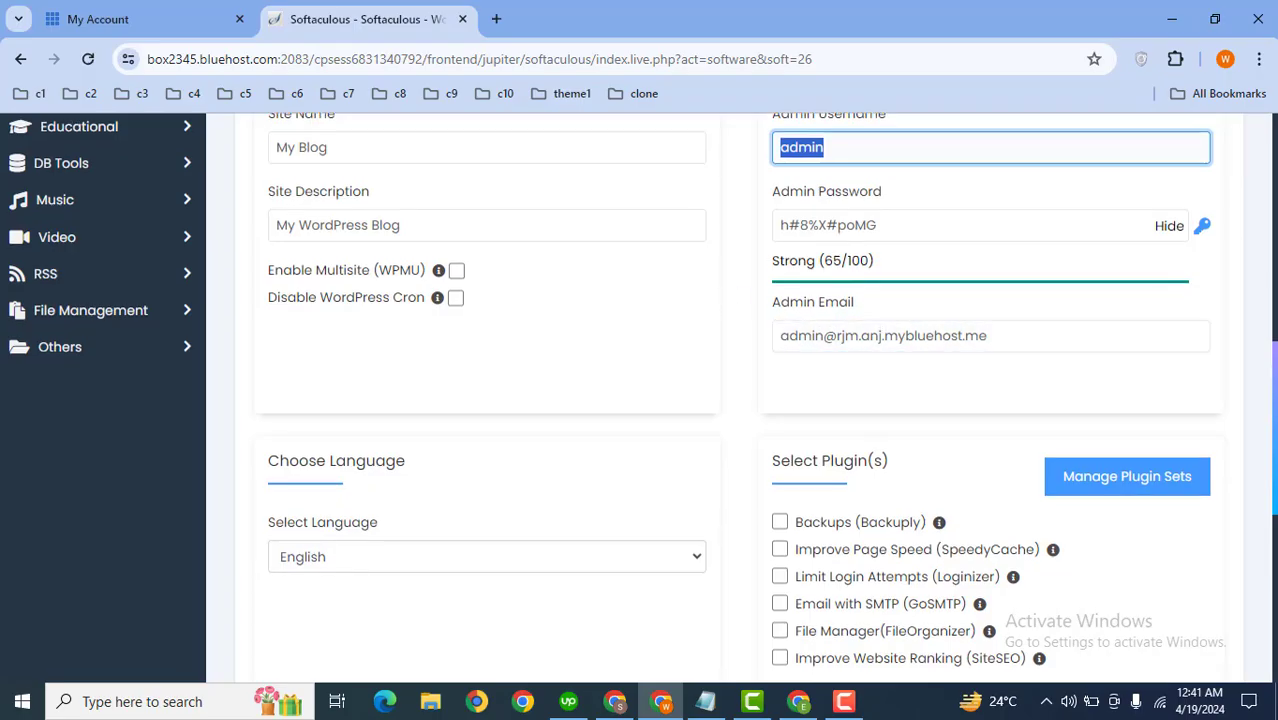
{"action": "scroll", "coordinate": [1250, 380], "scroll_direction": "down", "scroll_amount": 2}
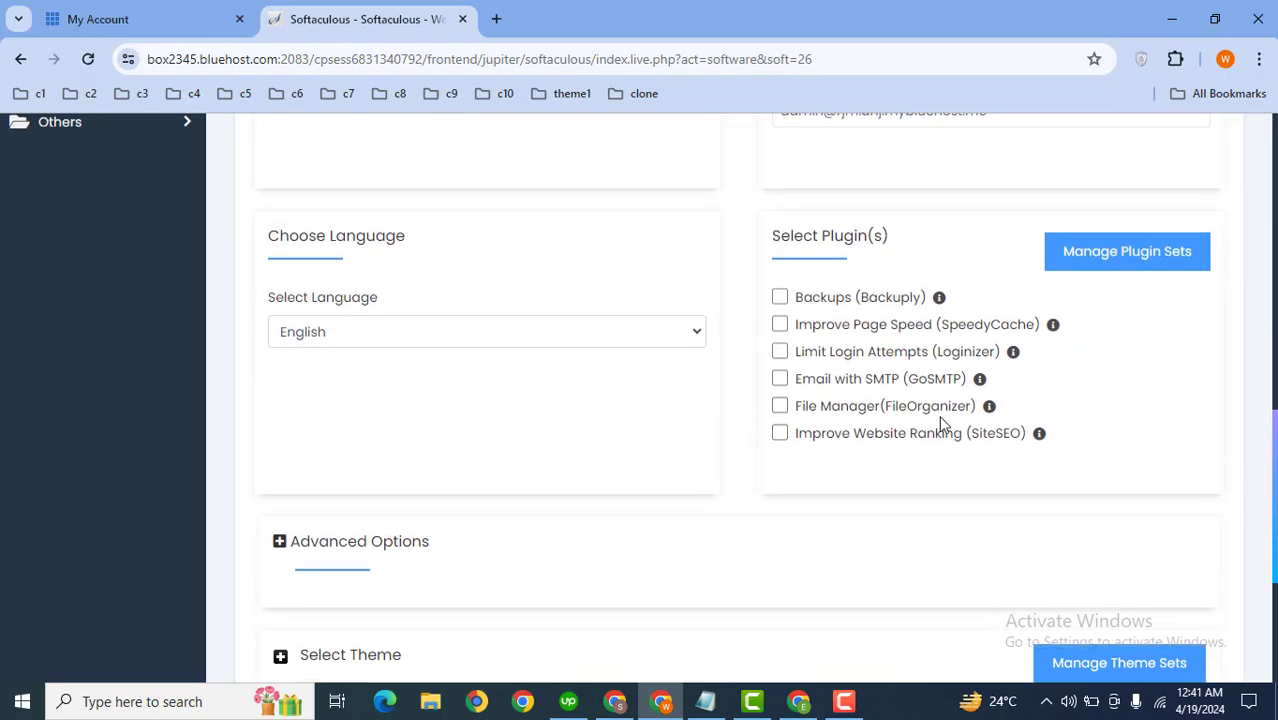
{"action": "scroll", "coordinate": [740, 400], "scroll_direction": "down", "scroll_amount": 3}
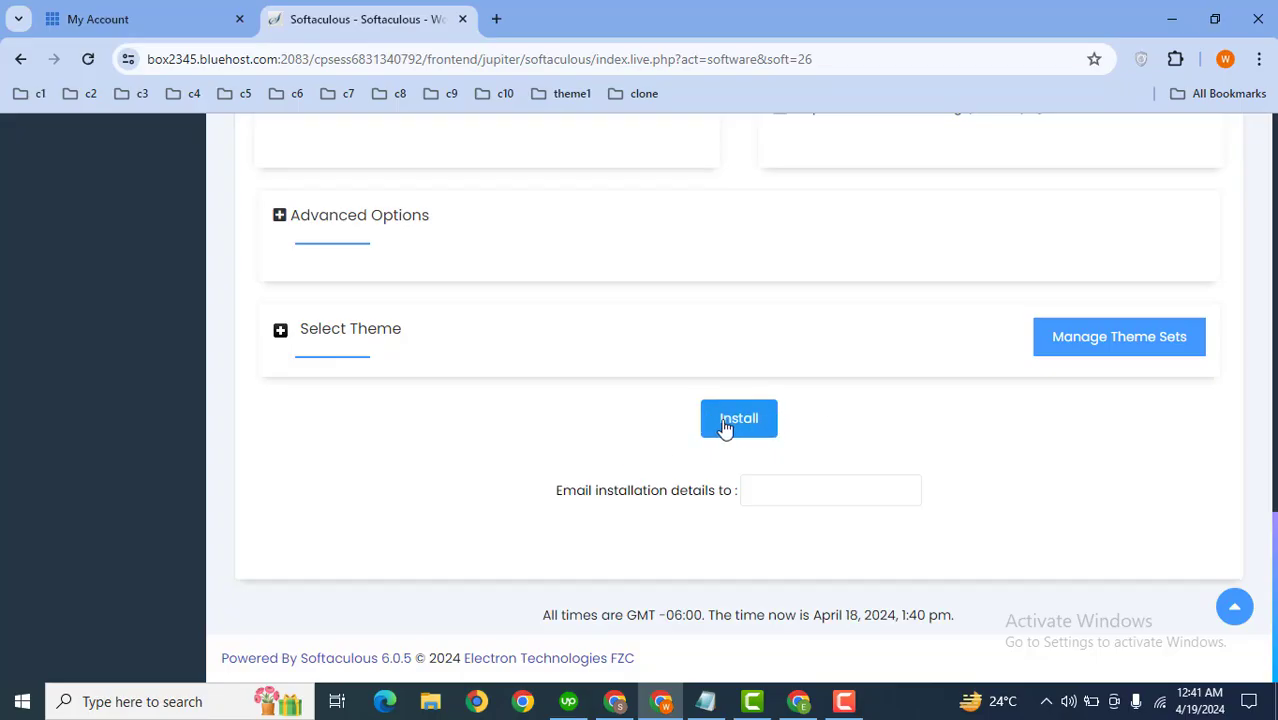
Step: Switch to the other Chrome window and open the Global Business Market site tab
{"action": "left_click", "coordinate": [799, 701]}
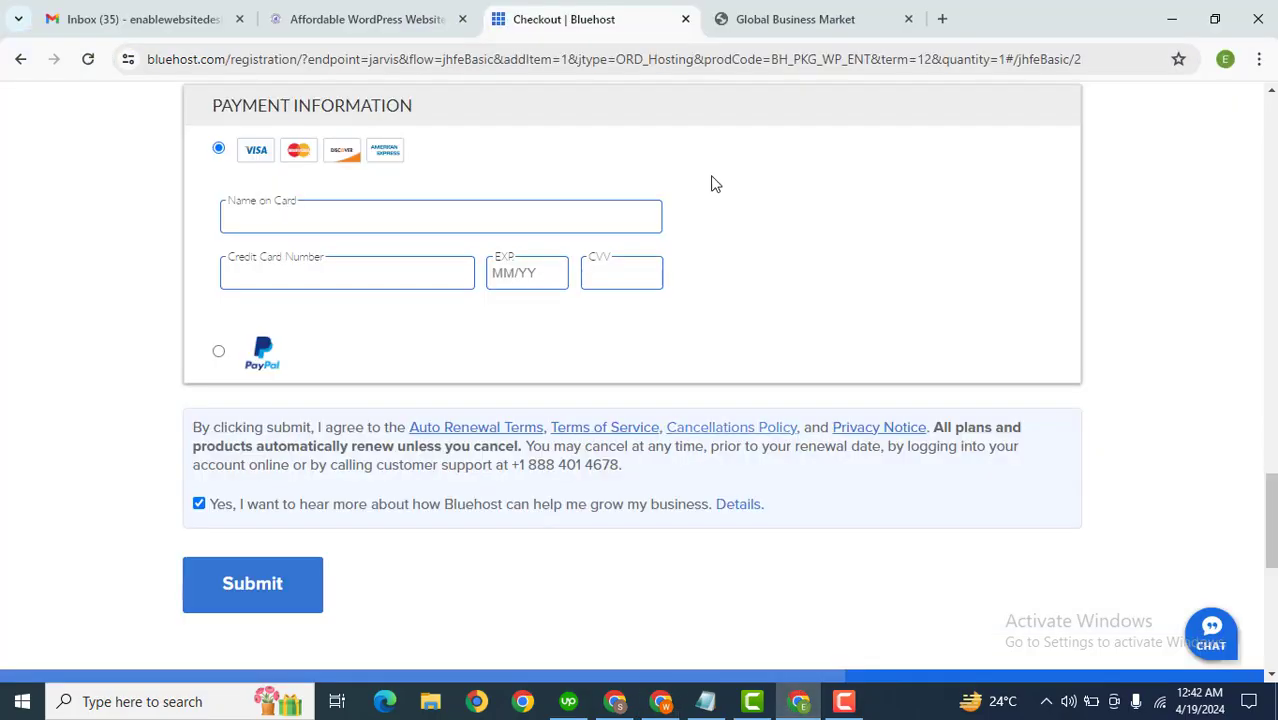
{"action": "left_click", "coordinate": [783, 10]}
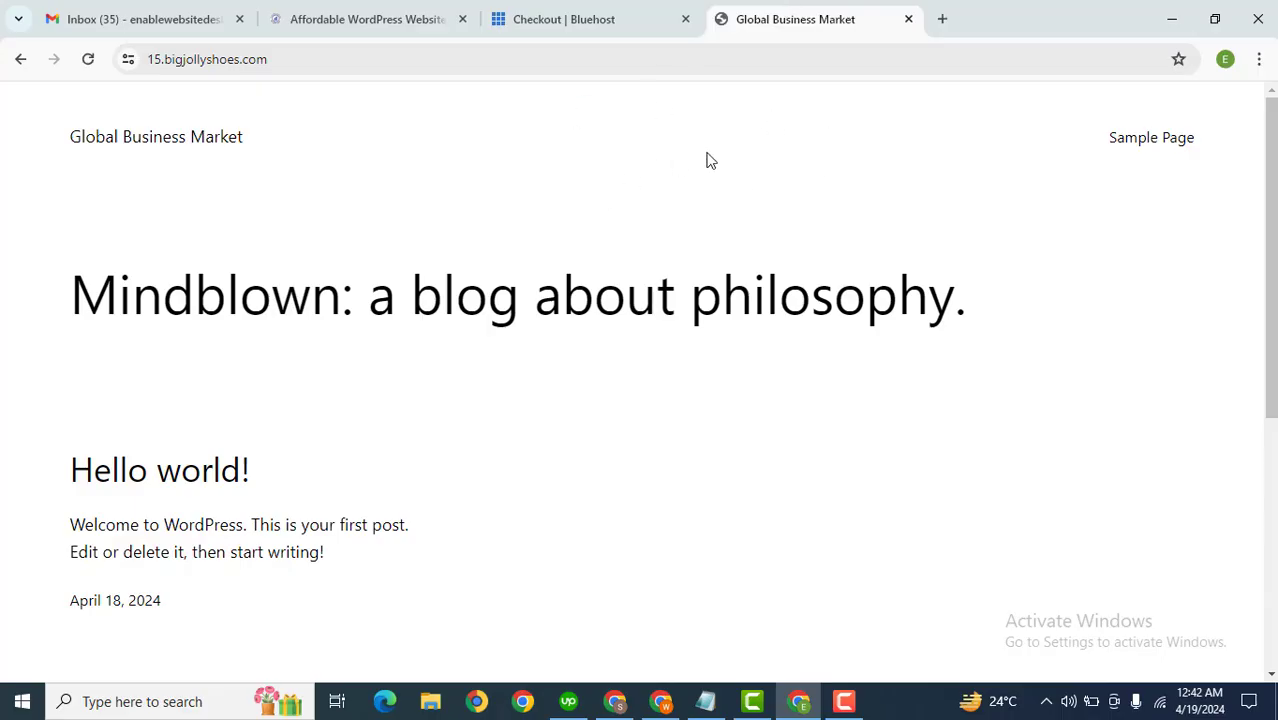
{"action": "left_click_drag", "start_coordinate": [1269, 251], "coordinate": [1236, 108]}
Step: Open the site's address with /wp-admin appended in a new tab
{"action": "left_click", "coordinate": [599, 54]}
{"action": "key", "text": "ctrl+c"}
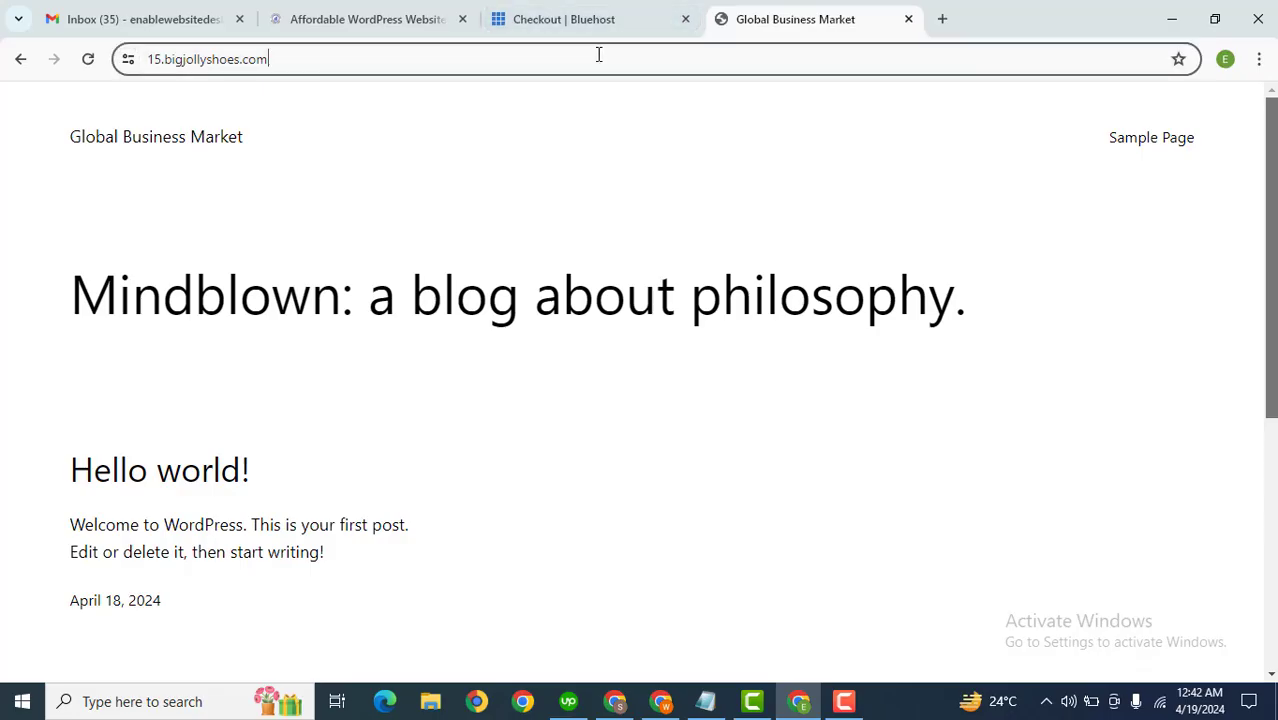
{"action": "left_click", "coordinate": [938, 18]}
{"action": "key", "text": "ctrl+v"}
{"action": "type", "text": "wp"}
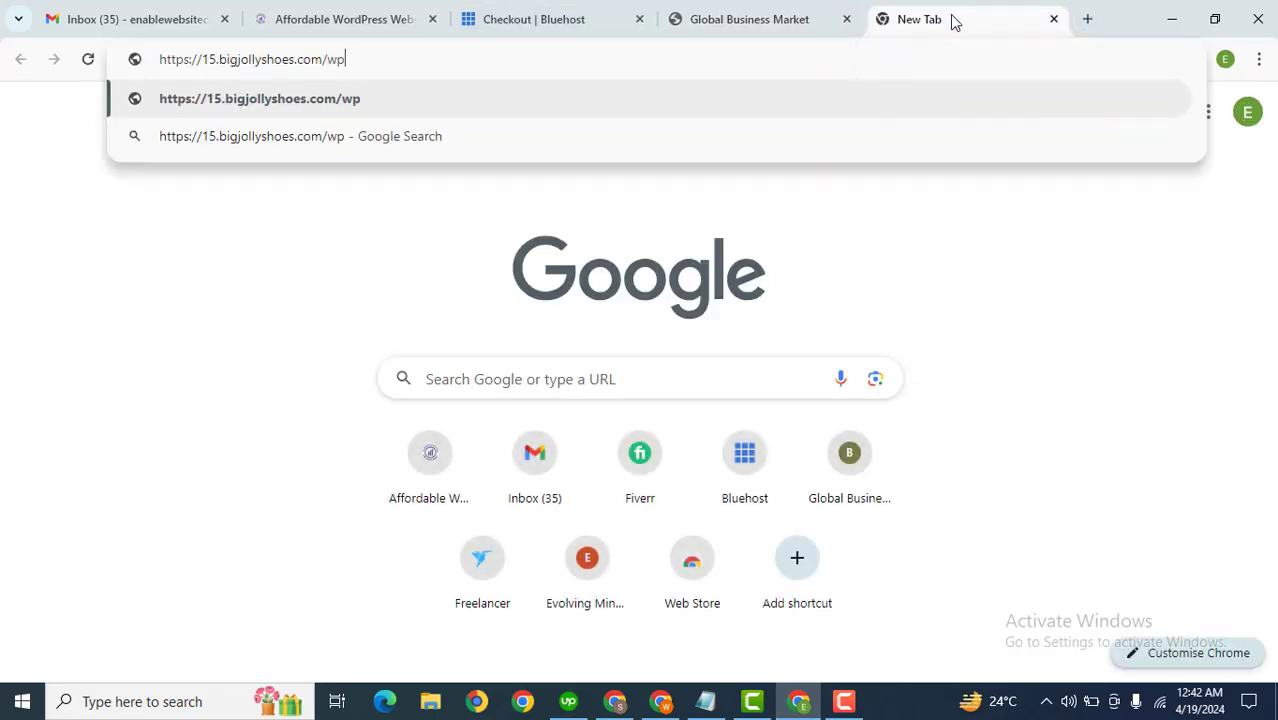
{"action": "type", "text": "-admin"}
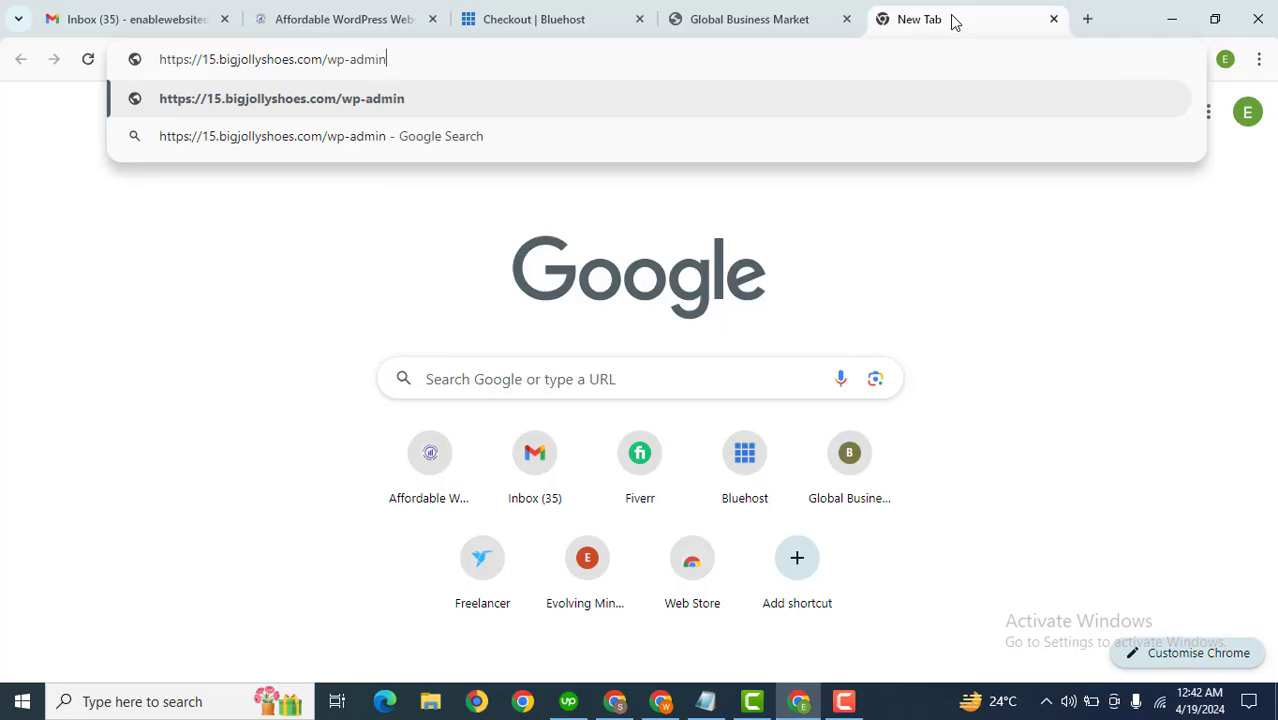
{"action": "key", "text": "Return"}
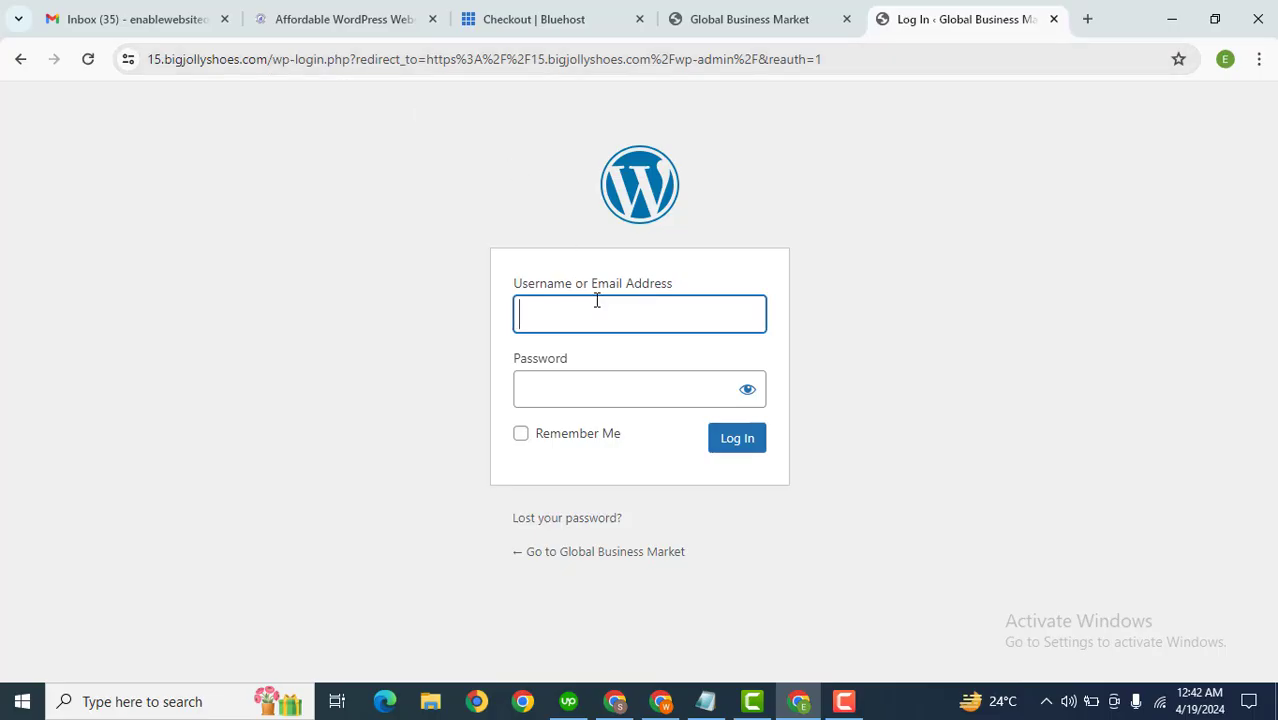
Step: Log into WordPress as admin with the account password and save the password in the browser
{"action": "type", "text": "admin"}
{"action": "key", "text": "Tab"}
{"action": "key", "text": "Caps_Lock"}
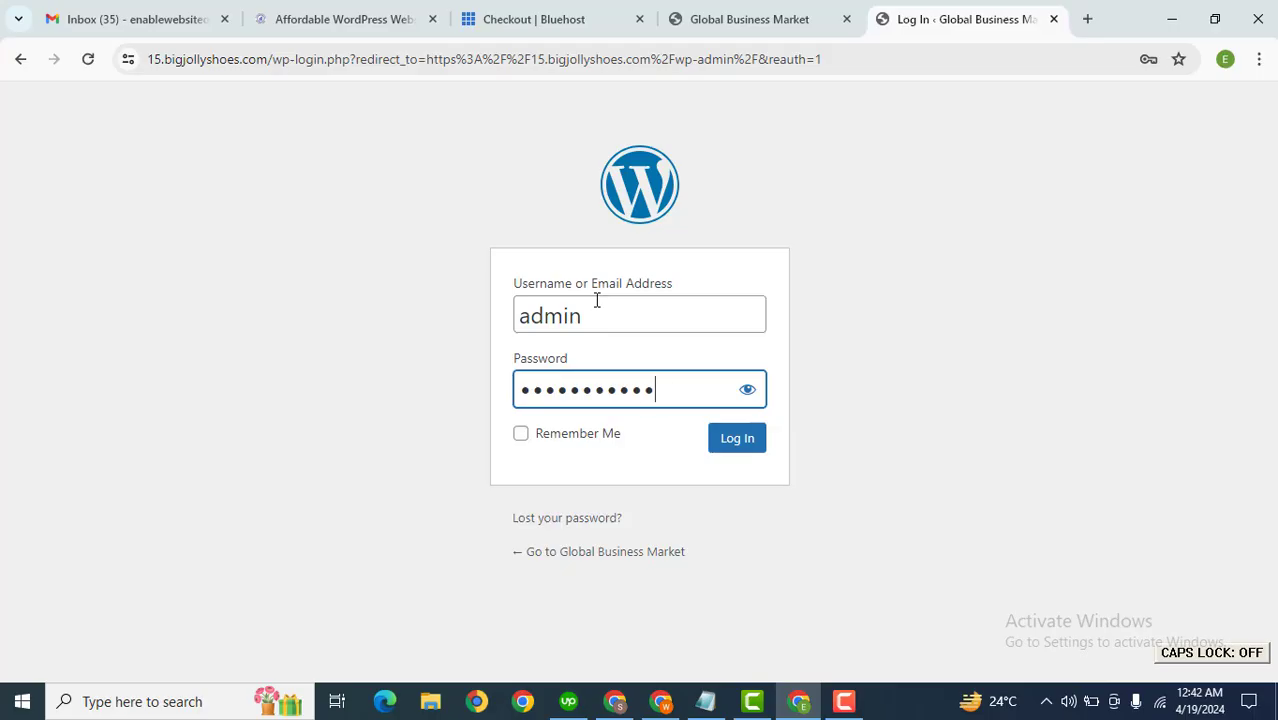
{"action": "type", "text": "**"}
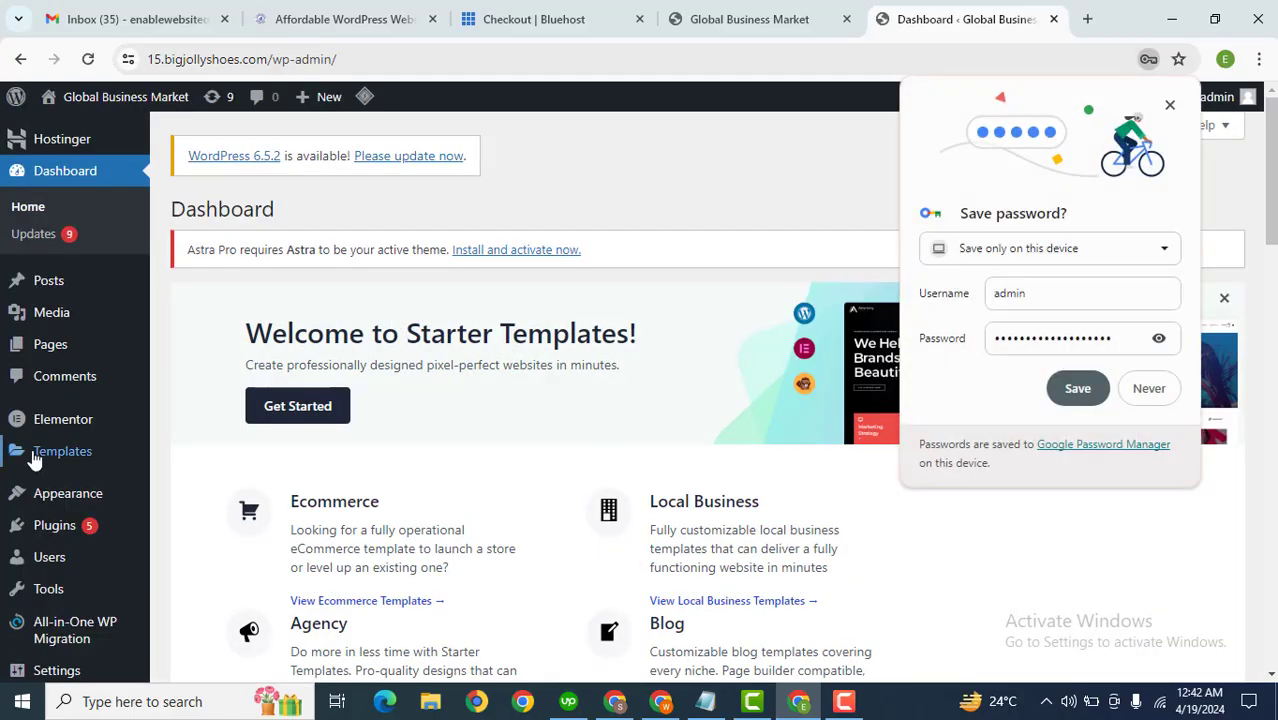
{"action": "left_click", "coordinate": [1078, 389]}
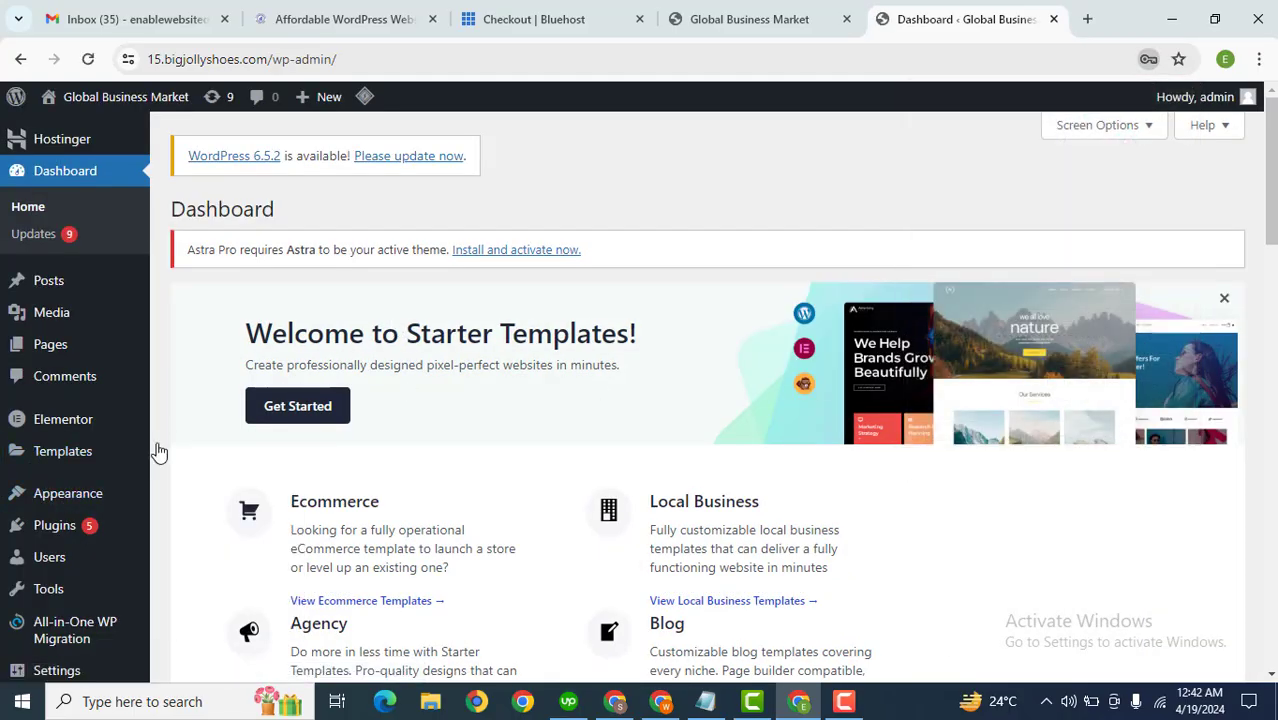
Step: Install and activate the Astra theme from the Add Themes page under Appearance
{"action": "left_click", "coordinate": [66, 500]}
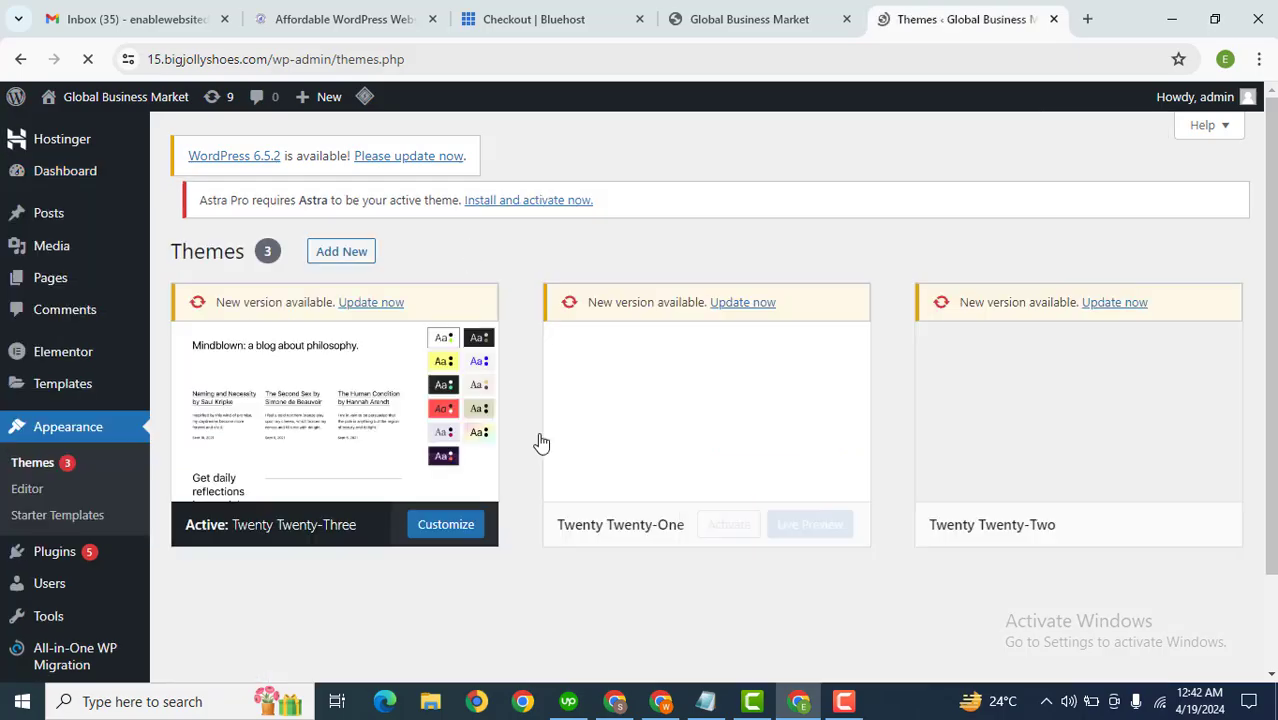
{"action": "left_click", "coordinate": [333, 214]}
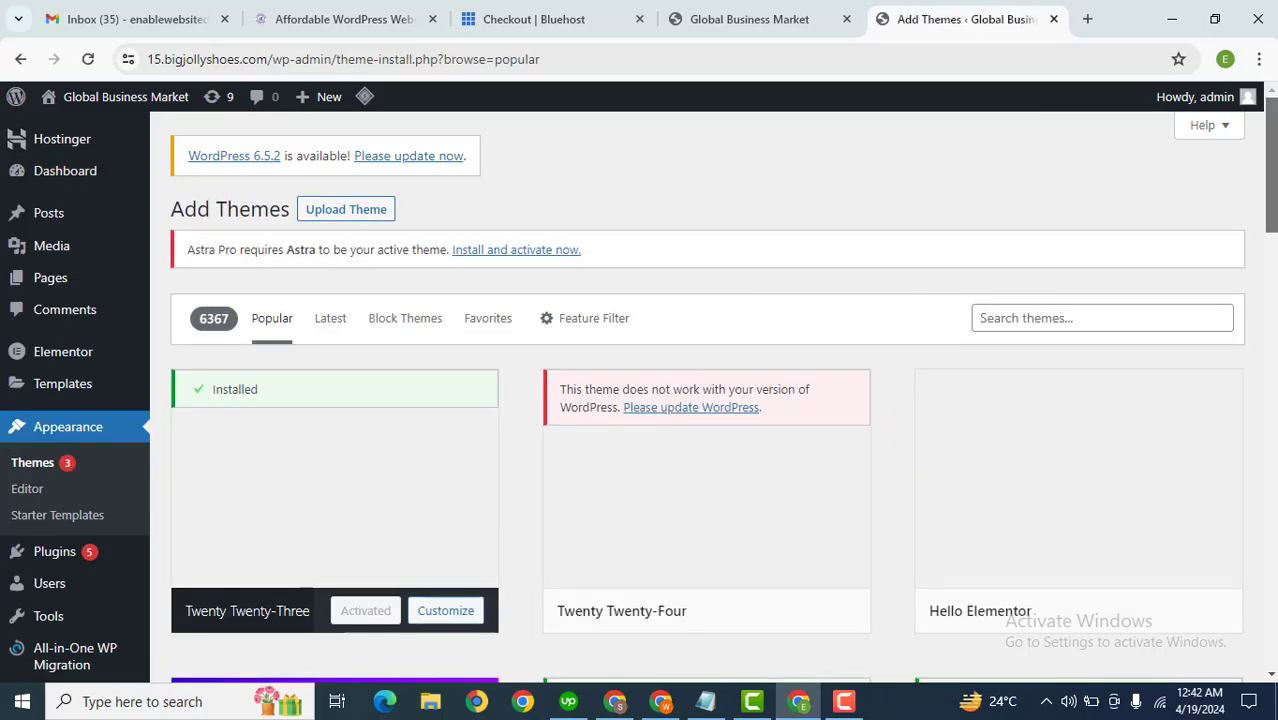
{"action": "left_click_drag", "start_coordinate": [1272, 162], "coordinate": [1275, 246]}
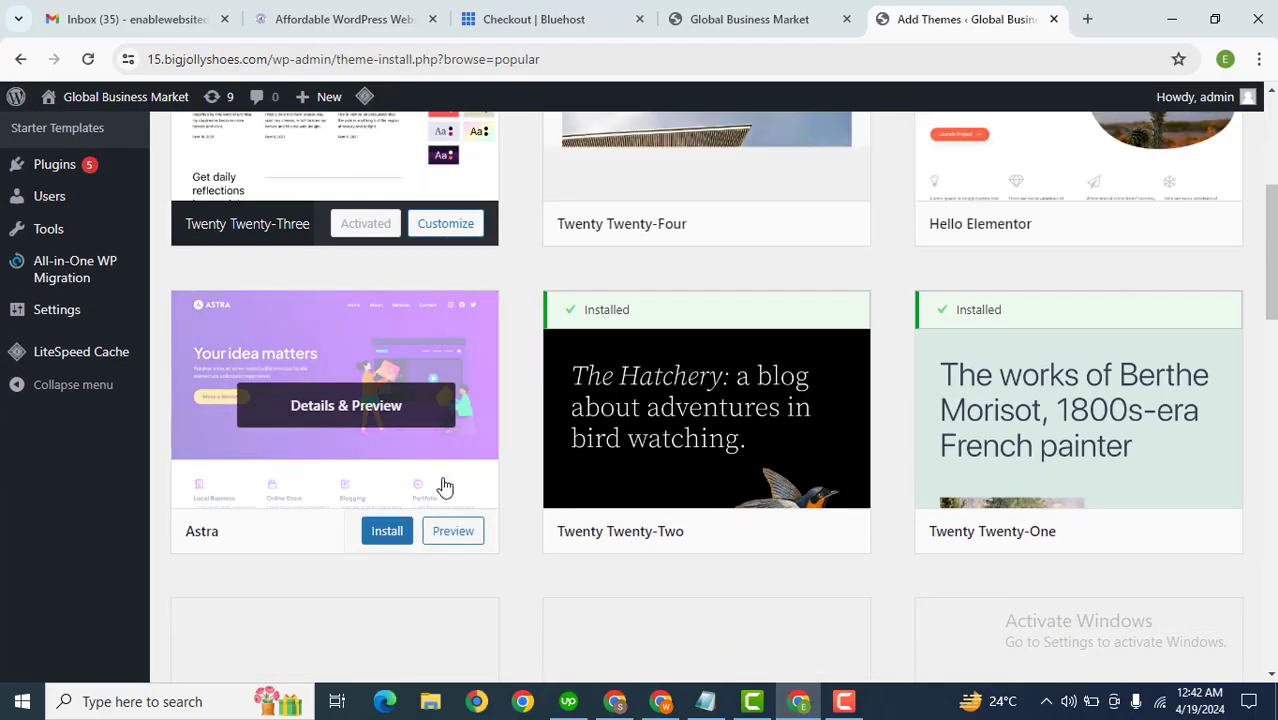
{"action": "left_click", "coordinate": [381, 533]}
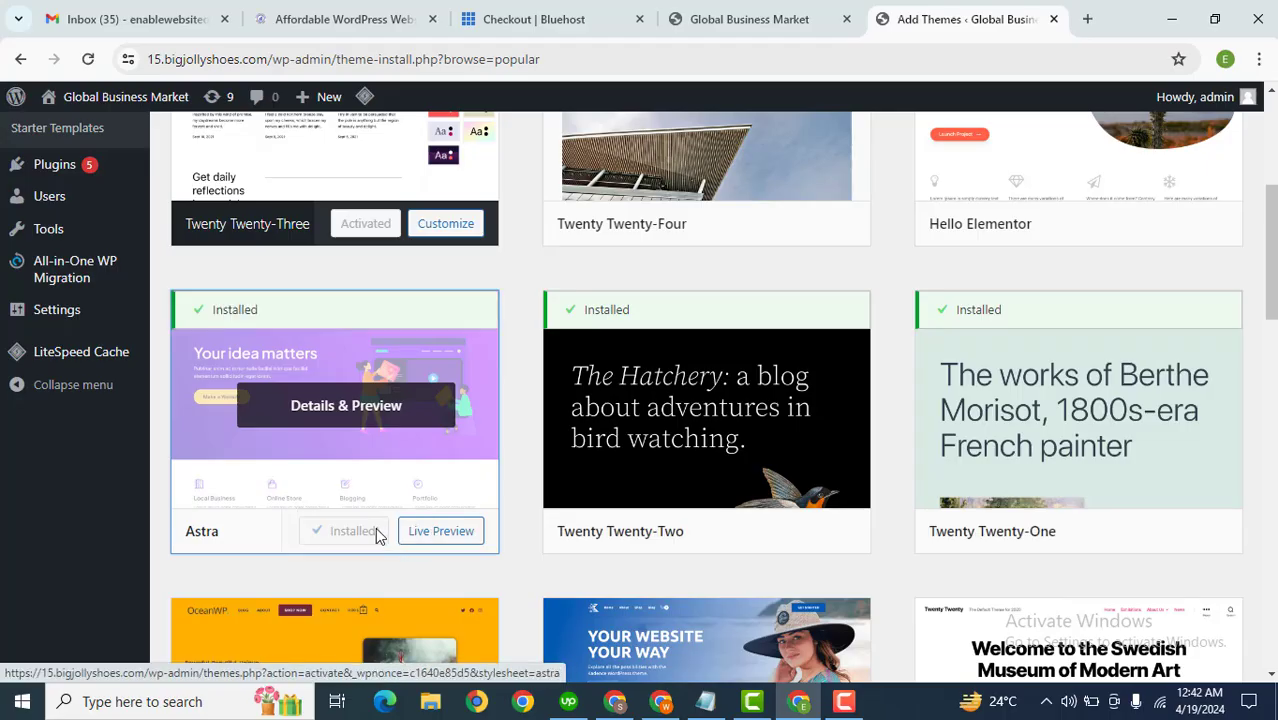
{"action": "left_click", "coordinate": [362, 533]}
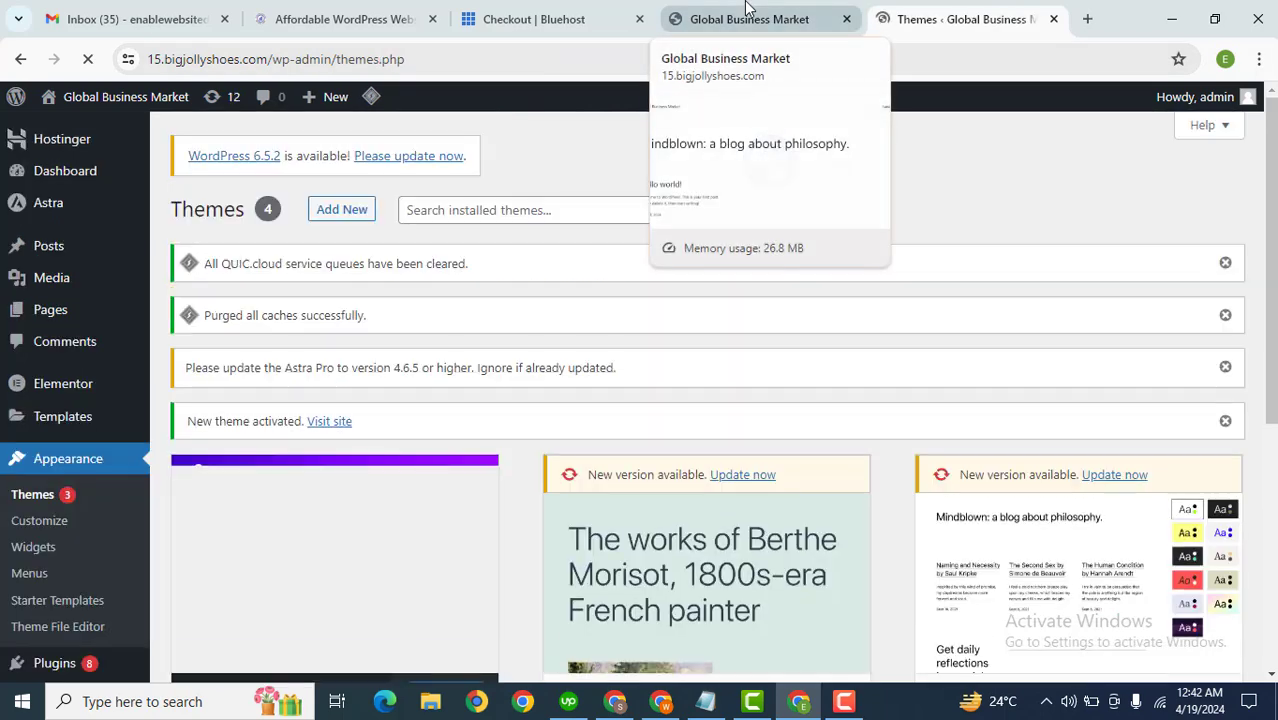
Step: Reload the Global Business Market site tab to view the site with the new theme
{"action": "left_click", "coordinate": [748, 8]}
{"action": "type", "text": "4"}
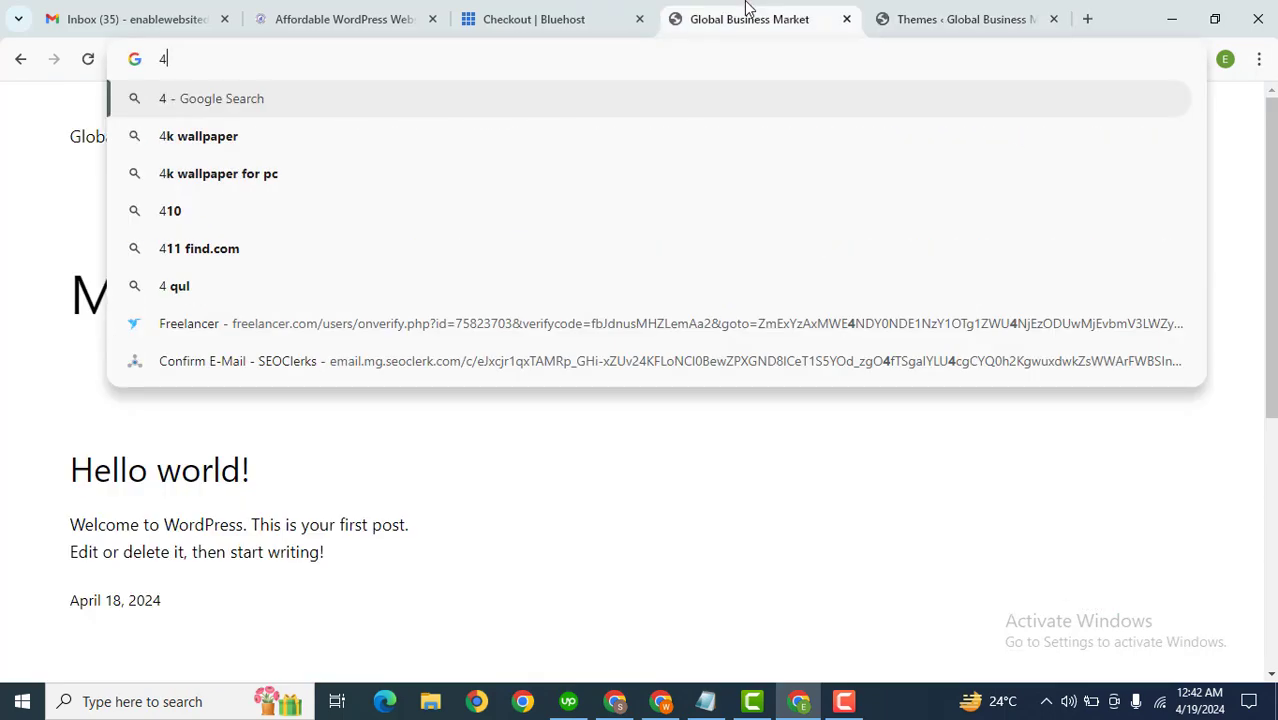
{"action": "key", "text": "ctrl+z"}
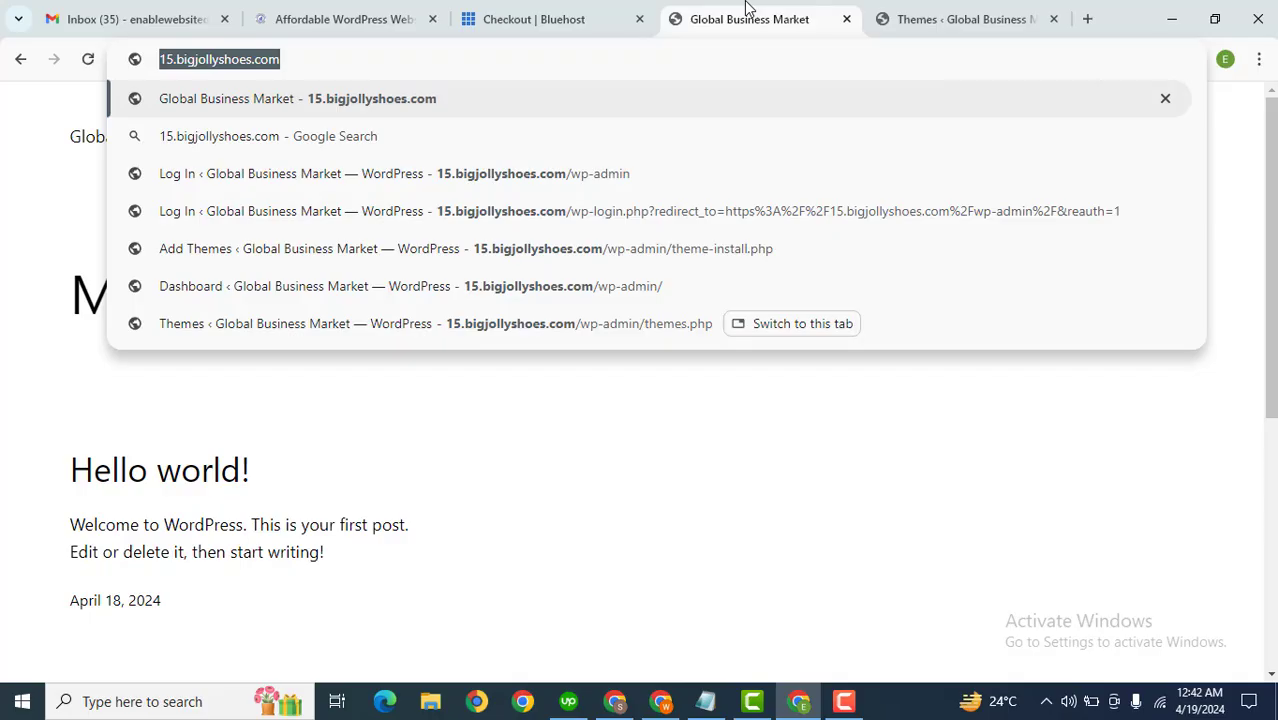
{"action": "key", "text": "F7"}
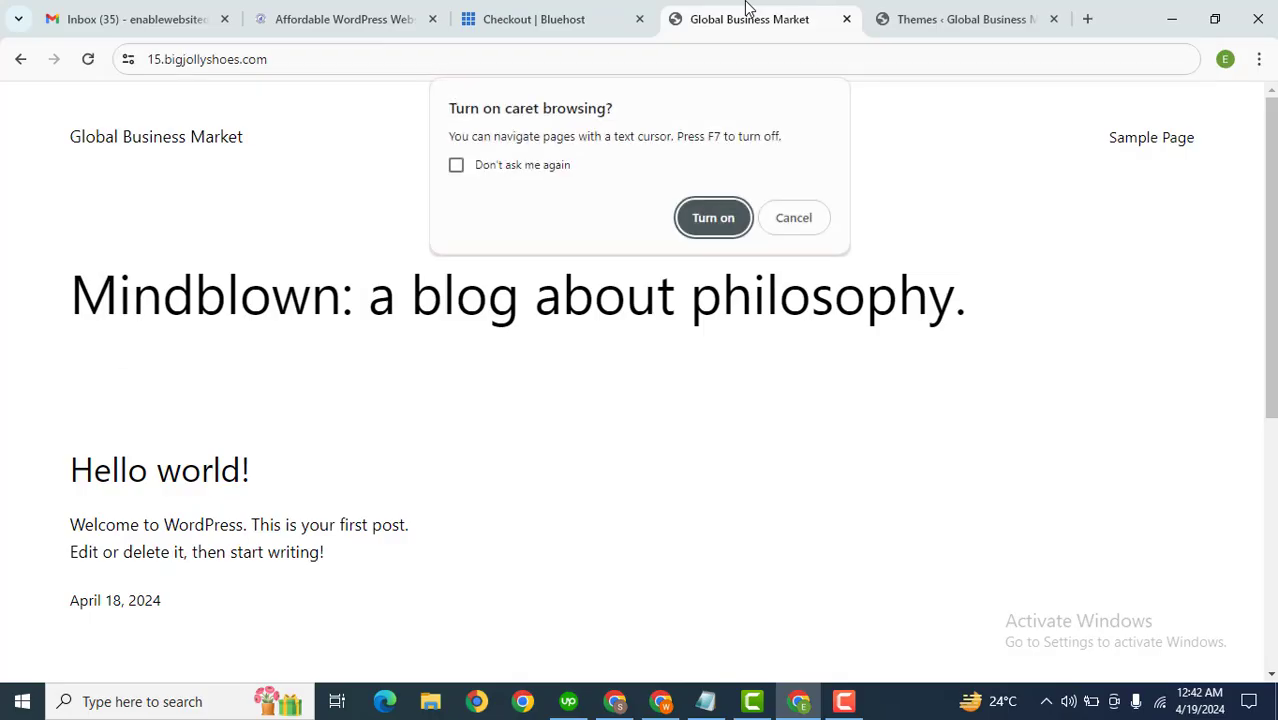
{"action": "left_click", "coordinate": [713, 217]}
{"action": "key", "text": "Return"}
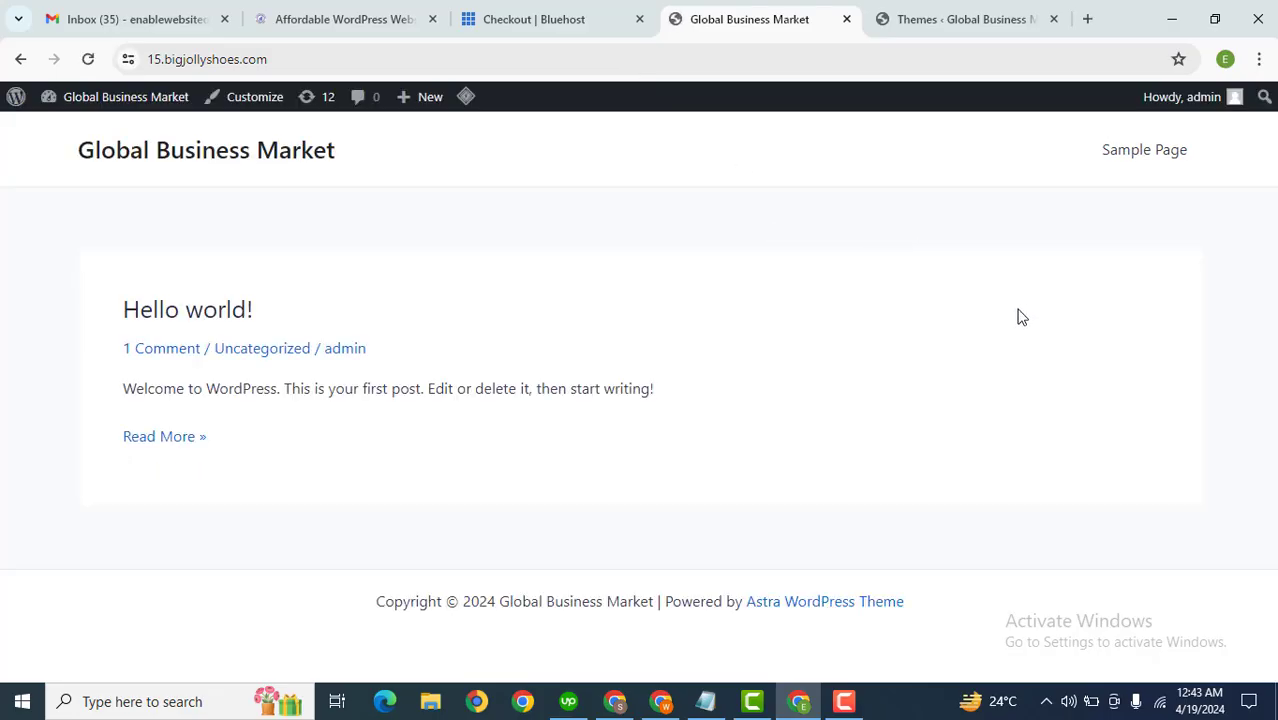
Step: Search Google for adsterra in a new tab
{"action": "left_click", "coordinate": [1087, 19]}
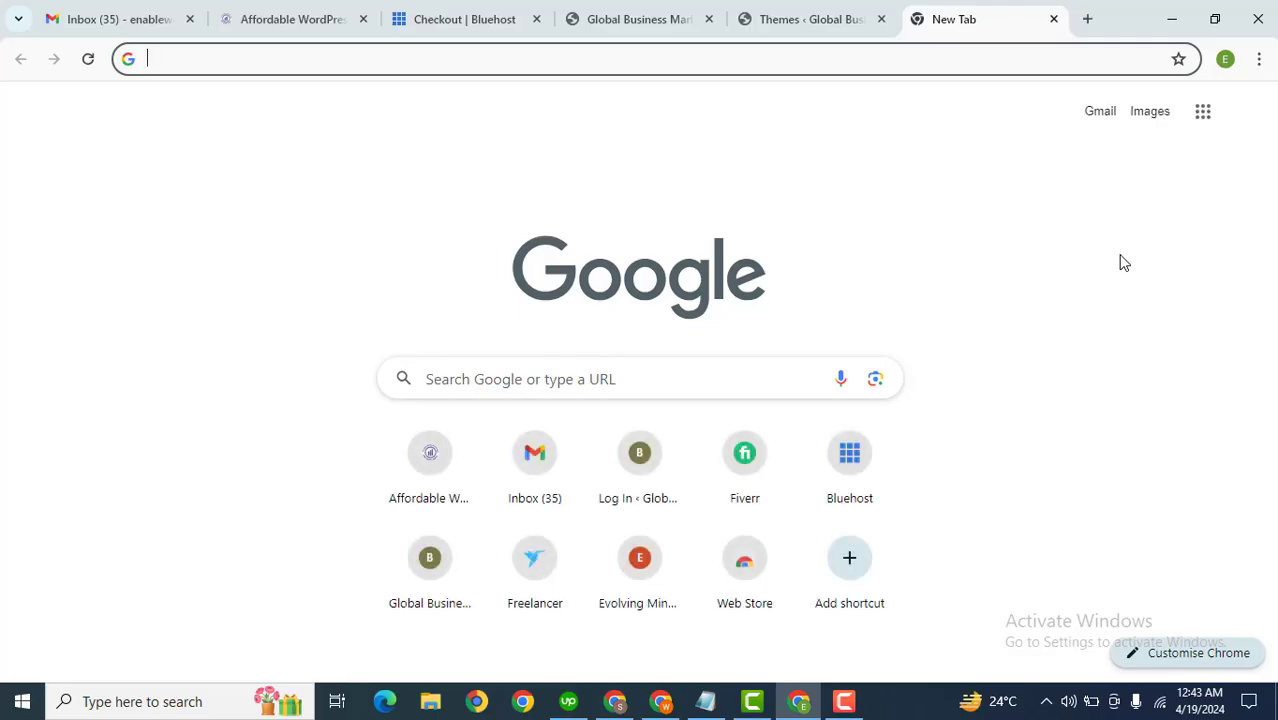
{"action": "type", "text": "ads"}
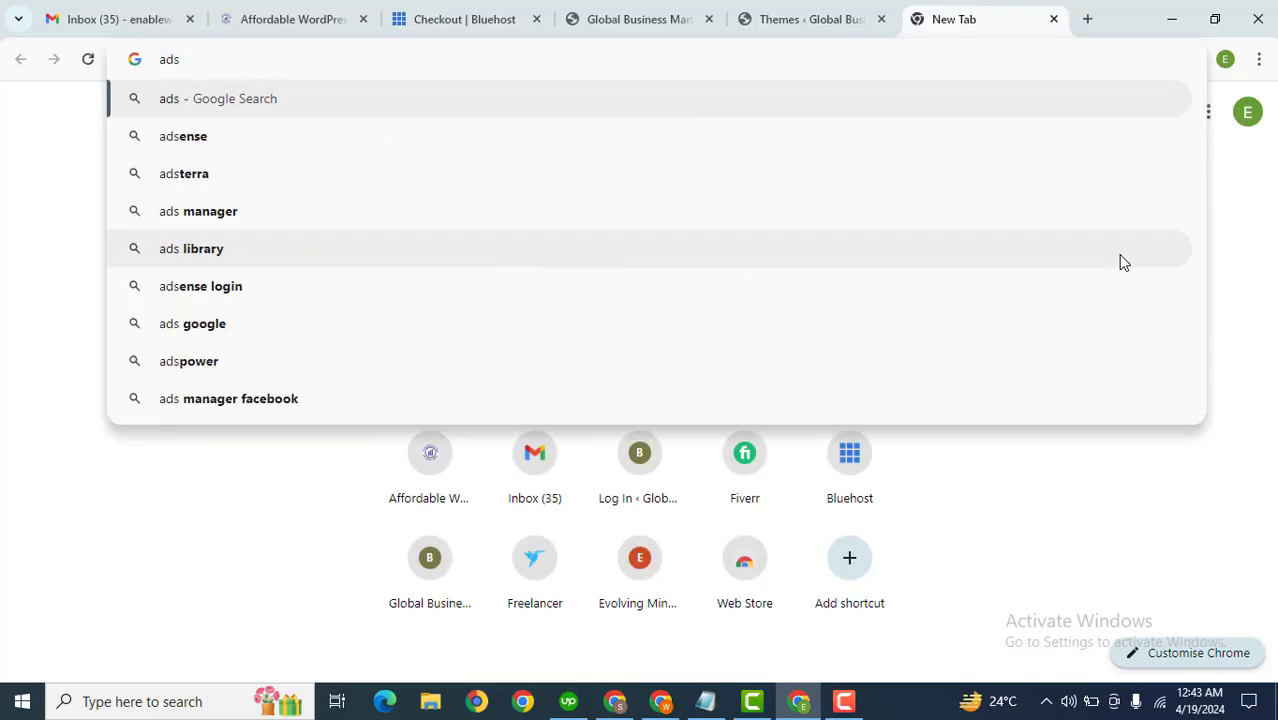
{"action": "key", "text": "Down"}
{"action": "key", "text": "Down"}
{"action": "key", "text": "Return"}
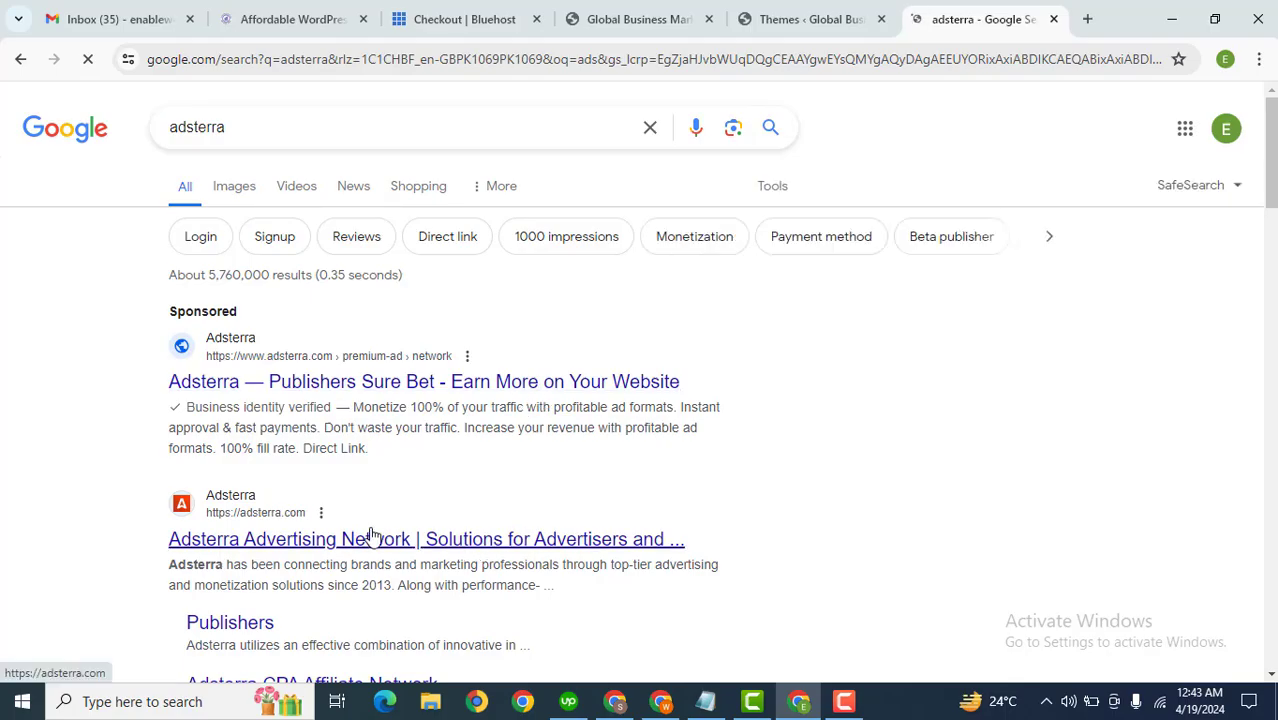
Step: Open the Adsterra site from the search results in a new tab, allow the cookie selection, and start signing up as a Publisher
{"action": "middle_click", "coordinate": [277, 545]}
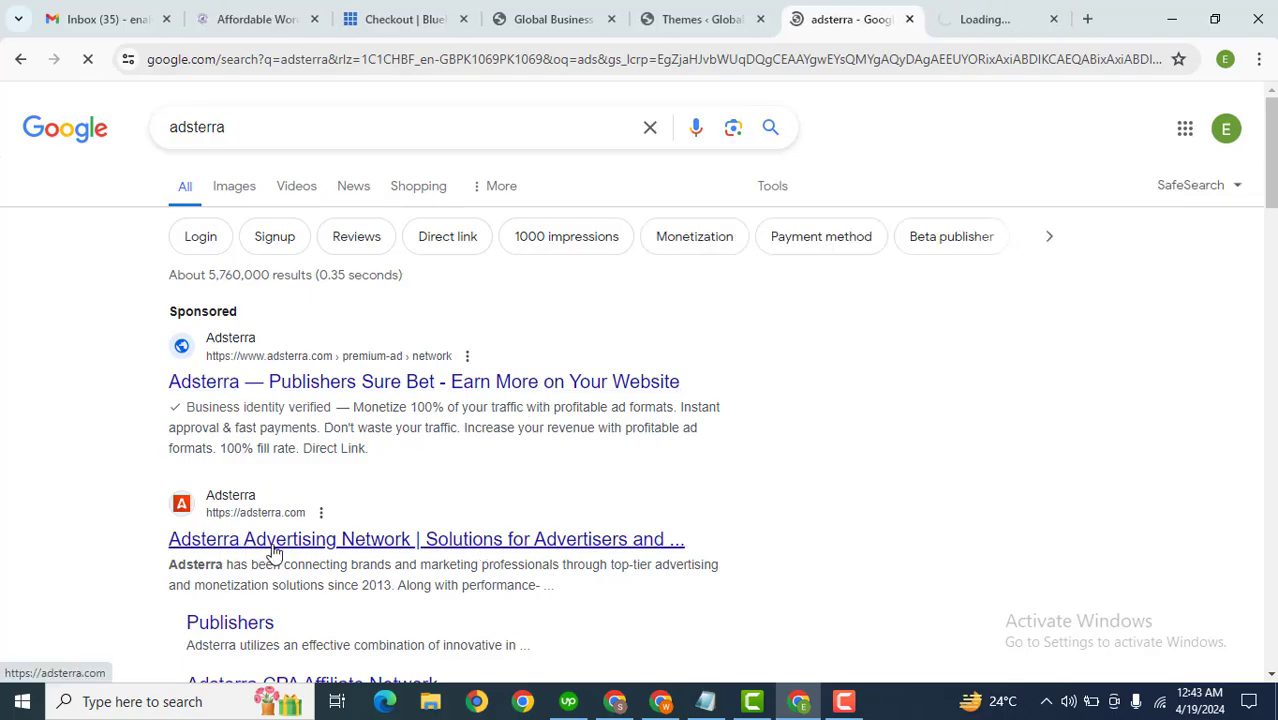
{"action": "left_click", "coordinate": [993, 16]}
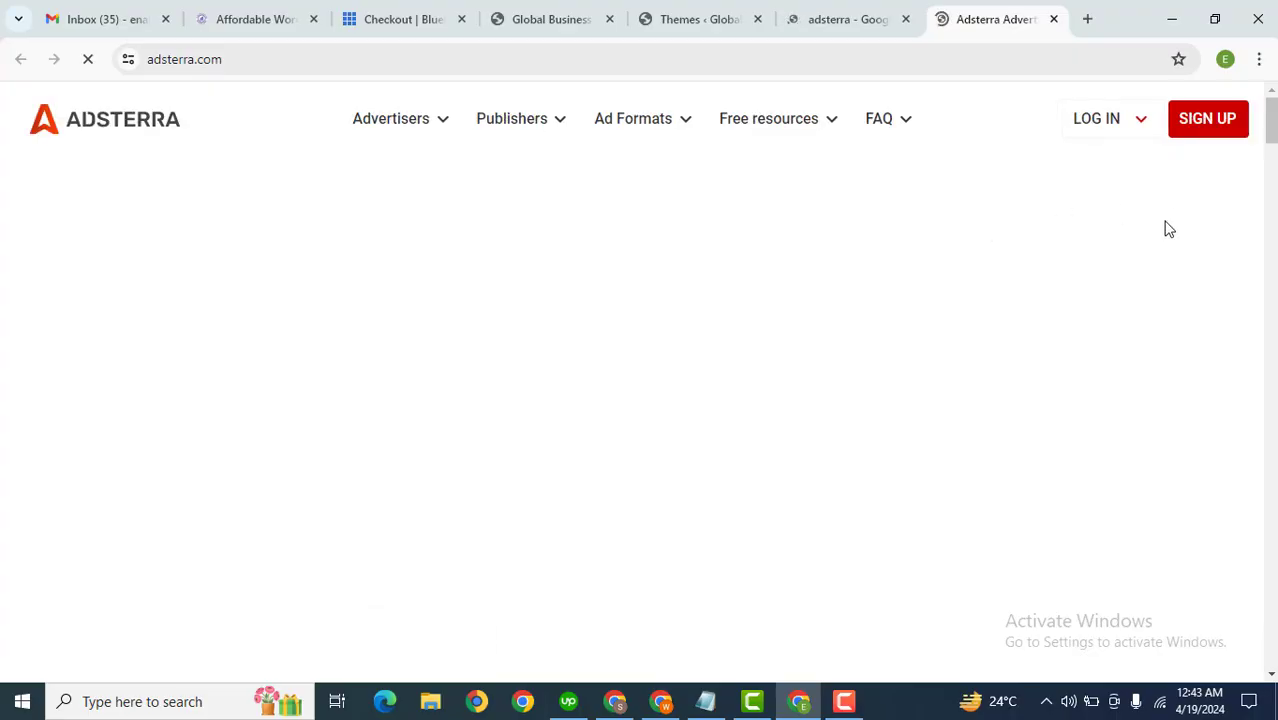
{"action": "left_click", "coordinate": [1197, 124]}
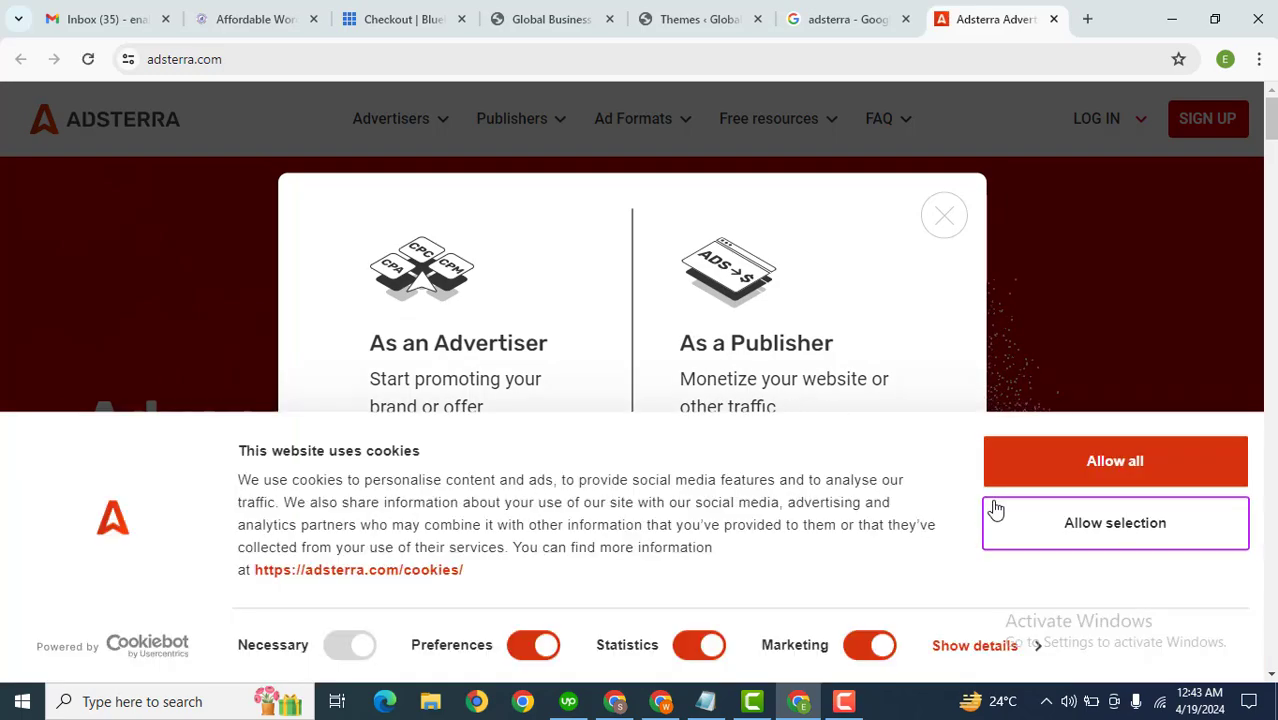
{"action": "left_click", "coordinate": [1061, 474]}
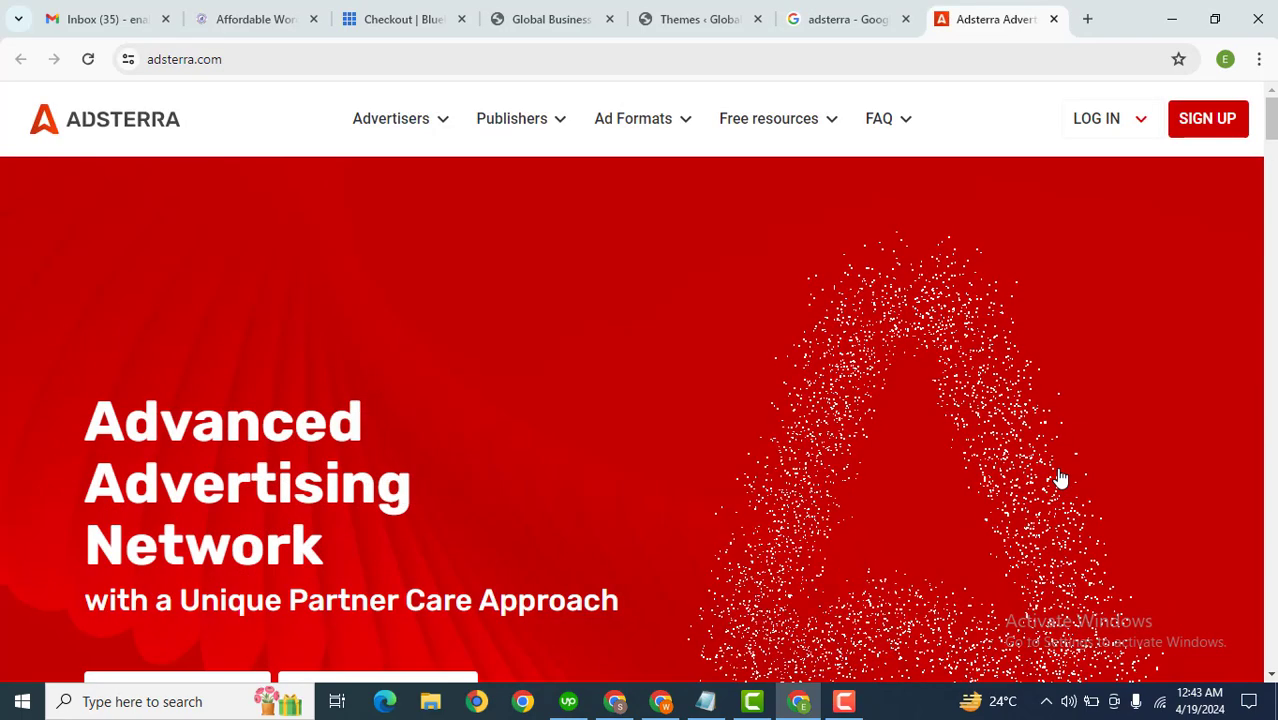
{"action": "left_click", "coordinate": [1203, 120]}
{"action": "left_click", "coordinate": [755, 493]}
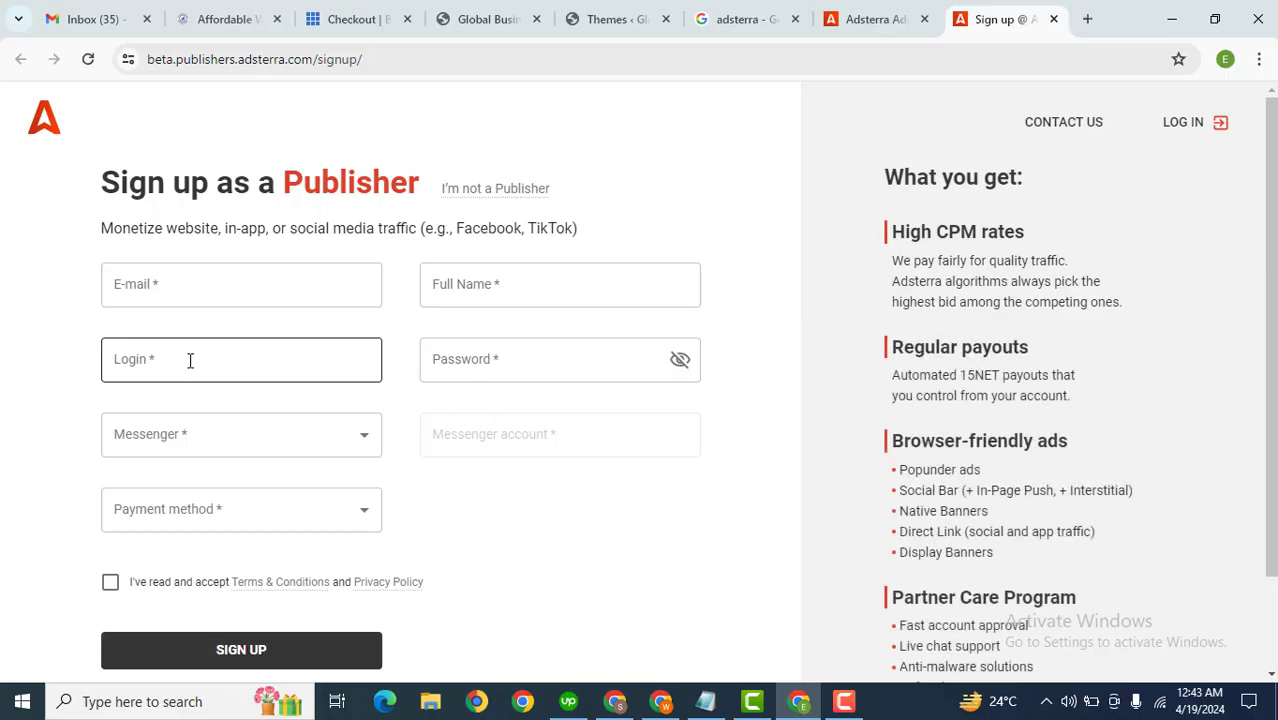
Step: Fill in the e-mail address and the full name in the publisher sign-up form
{"action": "left_click", "coordinate": [174, 285]}
{"action": "left_click", "coordinate": [282, 340]}
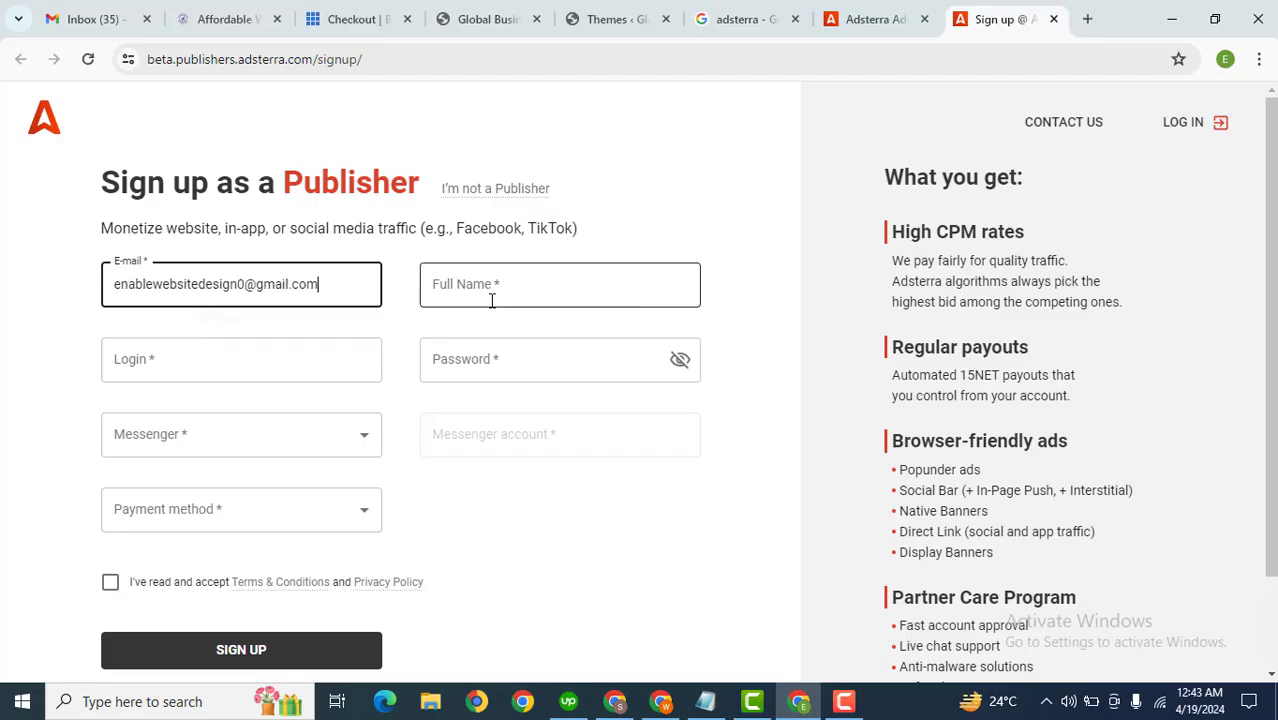
{"action": "left_click", "coordinate": [523, 290]}
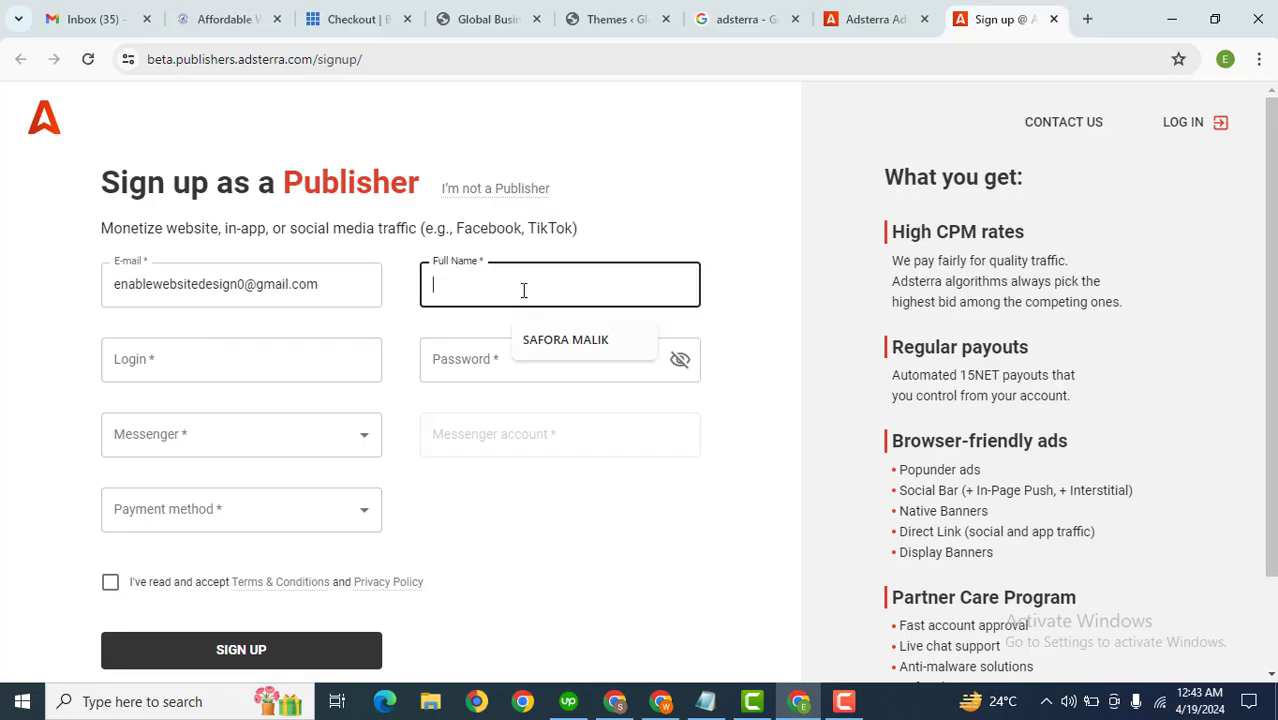
{"action": "key", "text": "Caps_Lock"}
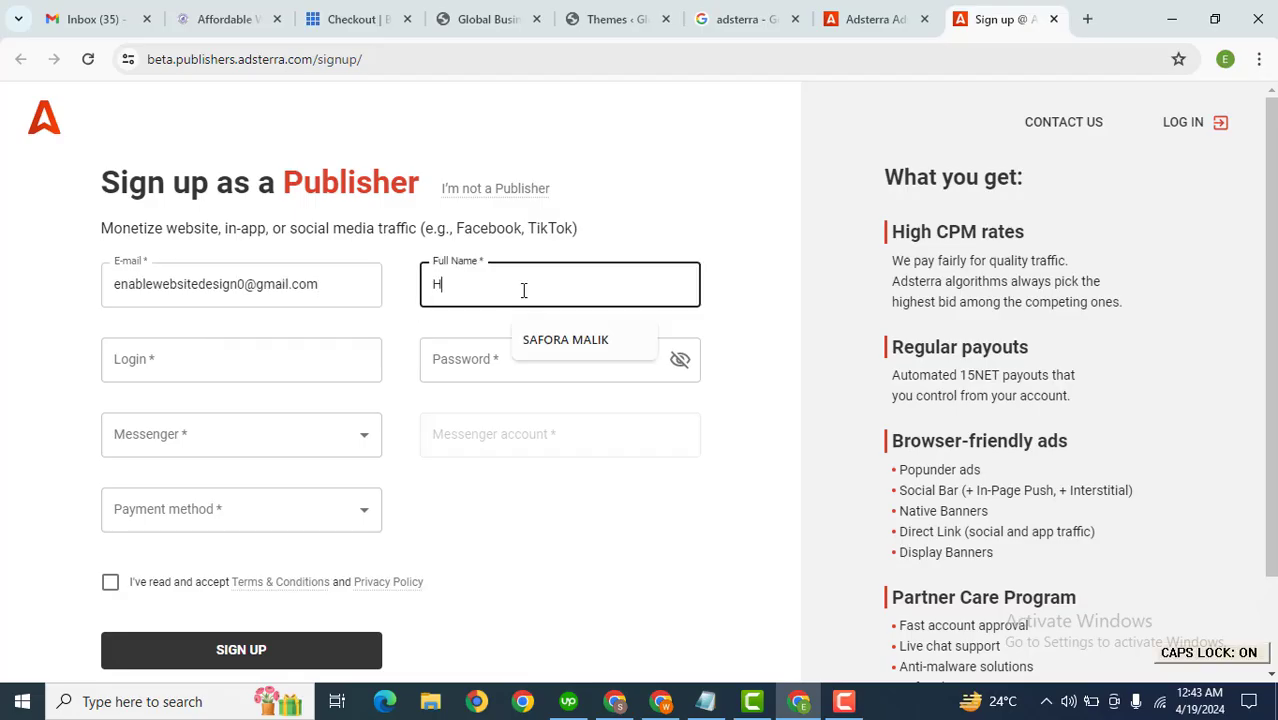
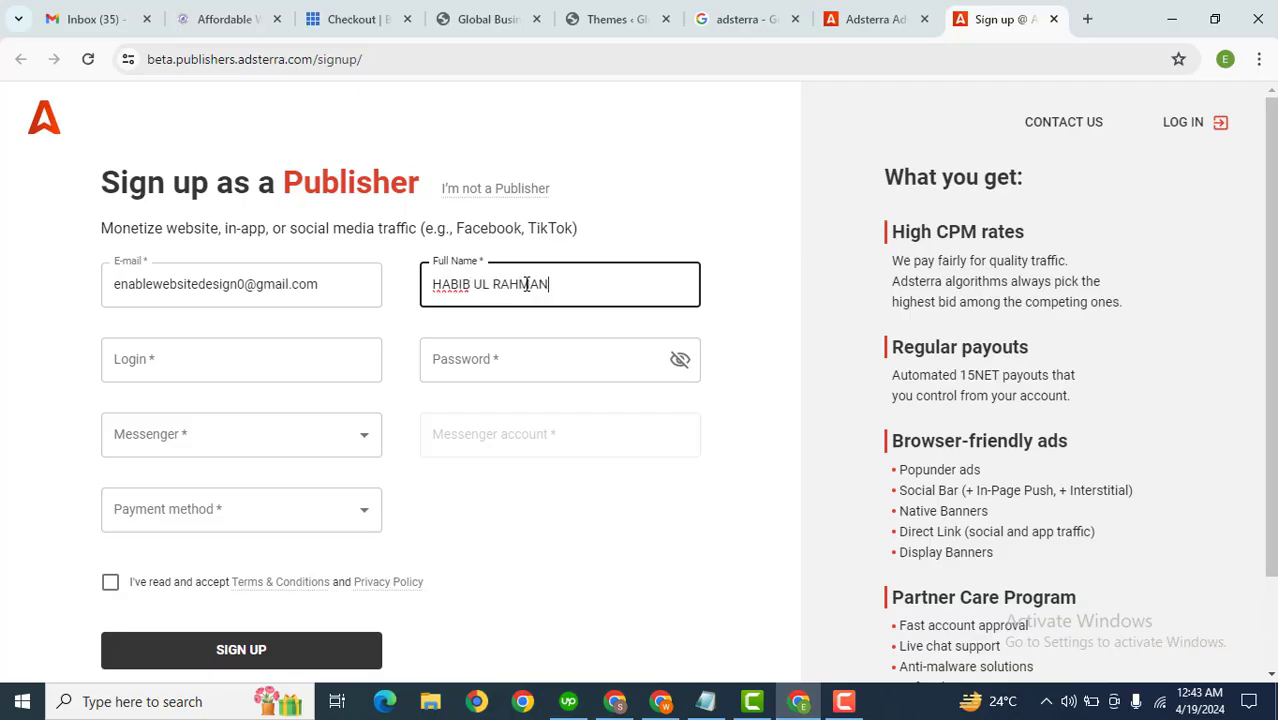
Step: Enter a login name and the account password in the sign-up form
{"action": "key", "text": "Tab"}
{"action": "key", "text": "Caps_Lock"}
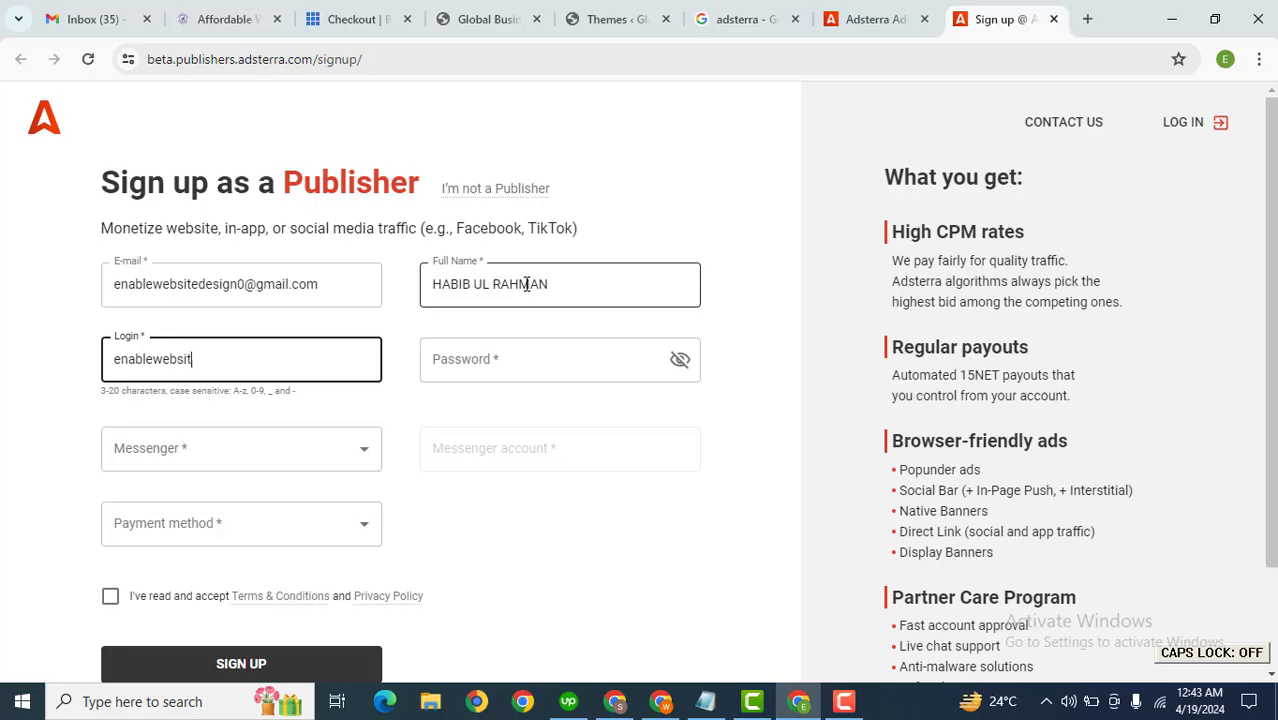
{"action": "type", "text": "enablewebsitedesign"}
{"action": "key", "text": "Tab"}
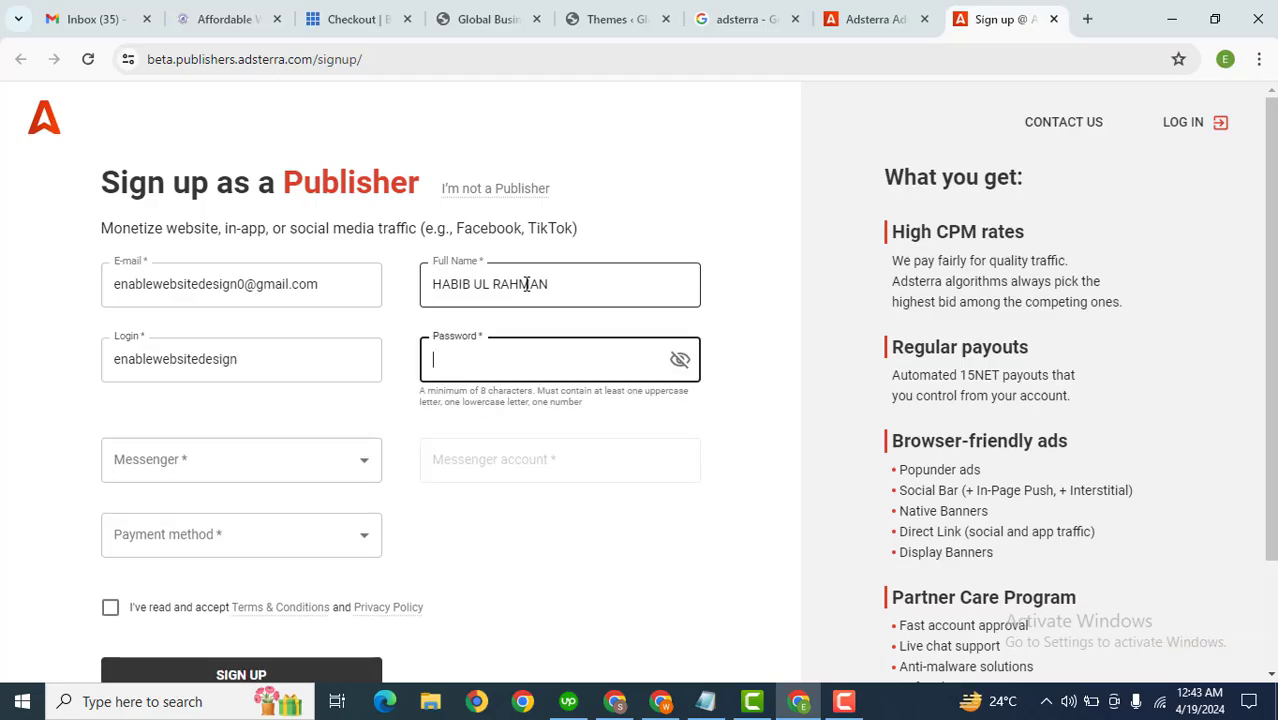
{"action": "key", "text": "Caps_Lock"}
{"action": "type", "text": "E"}
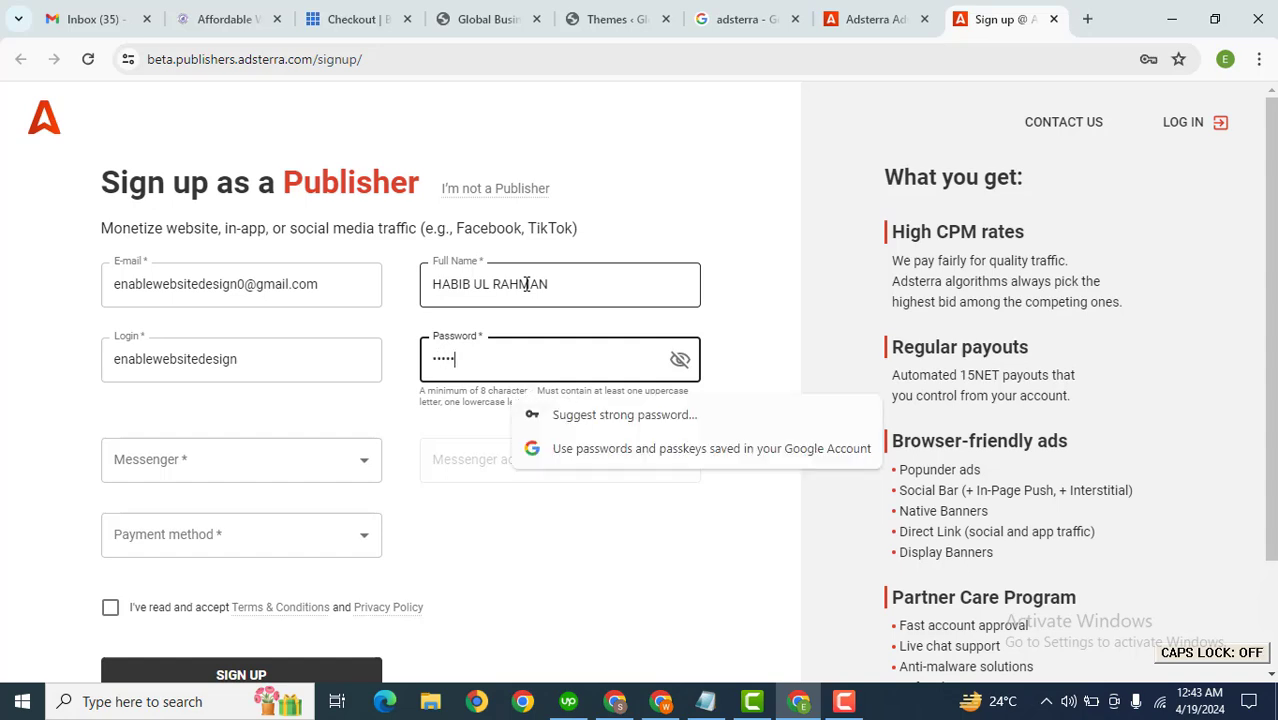
{"action": "type", "text": "1"}
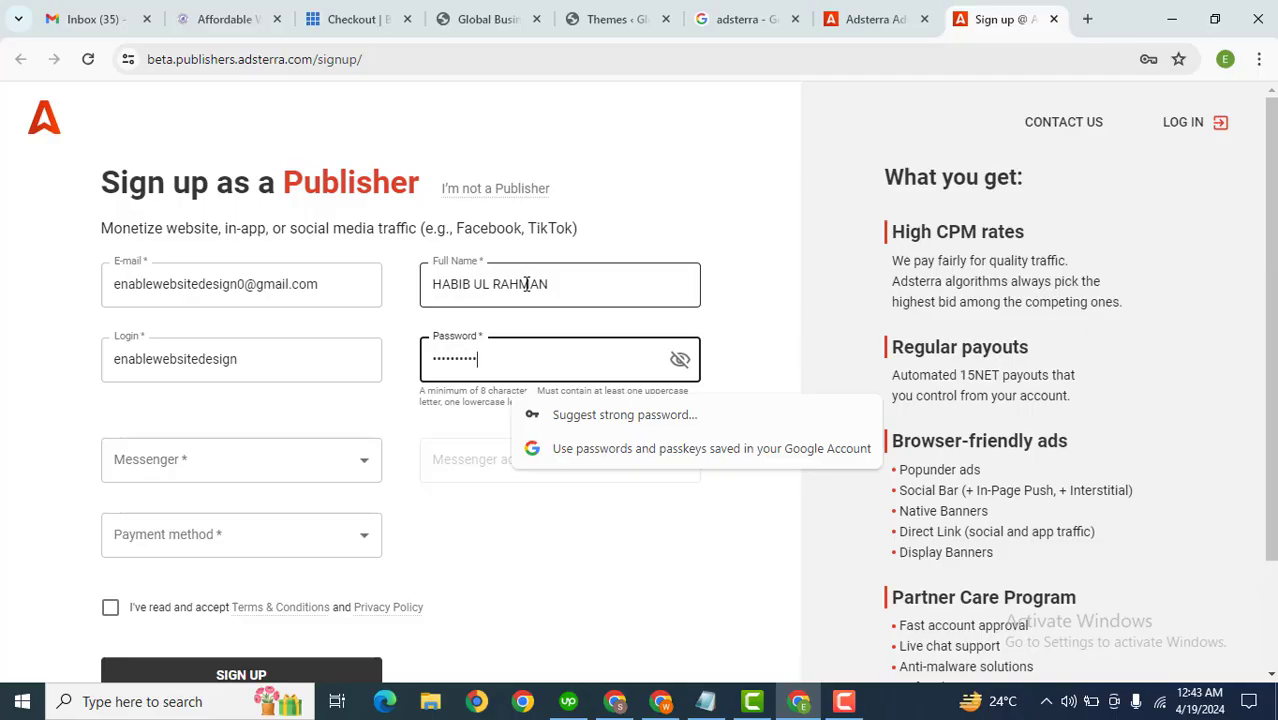
Step: Choose WhatsApp as the messenger, enter the WhatsApp phone number, and select Bank Transfer as the payment method
{"action": "left_click", "coordinate": [251, 459]}
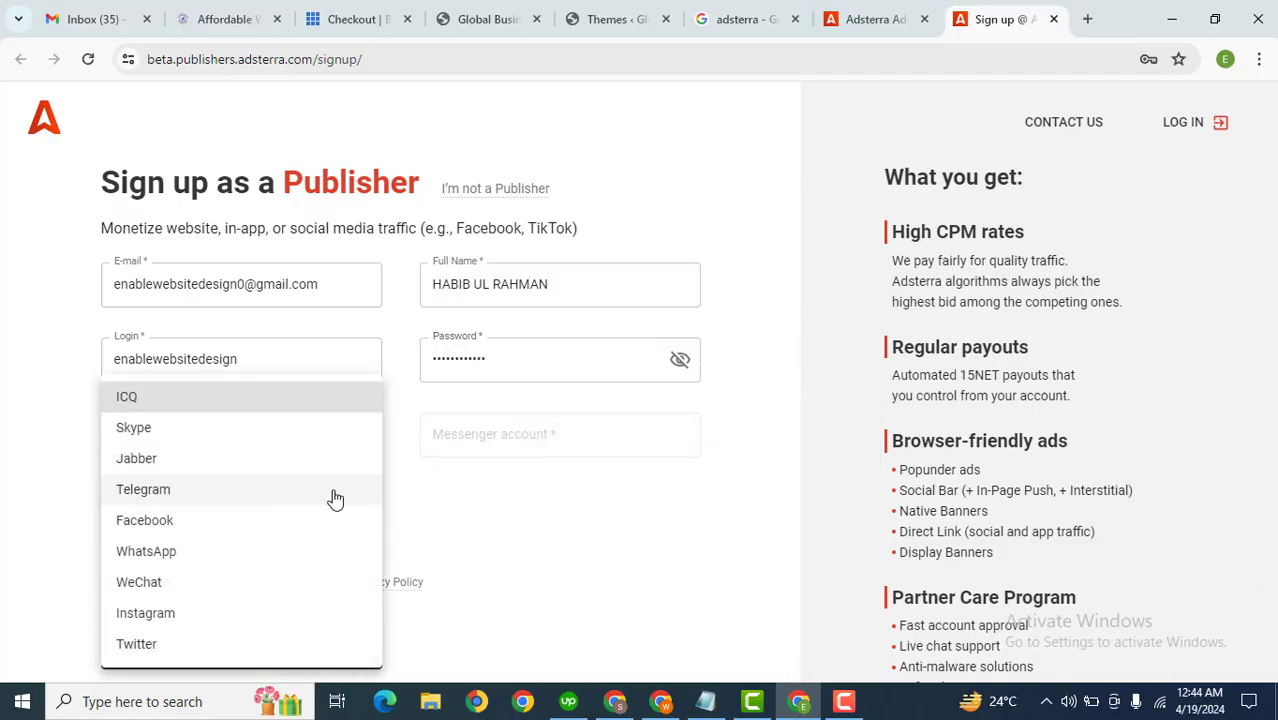
{"action": "left_click", "coordinate": [503, 503]}
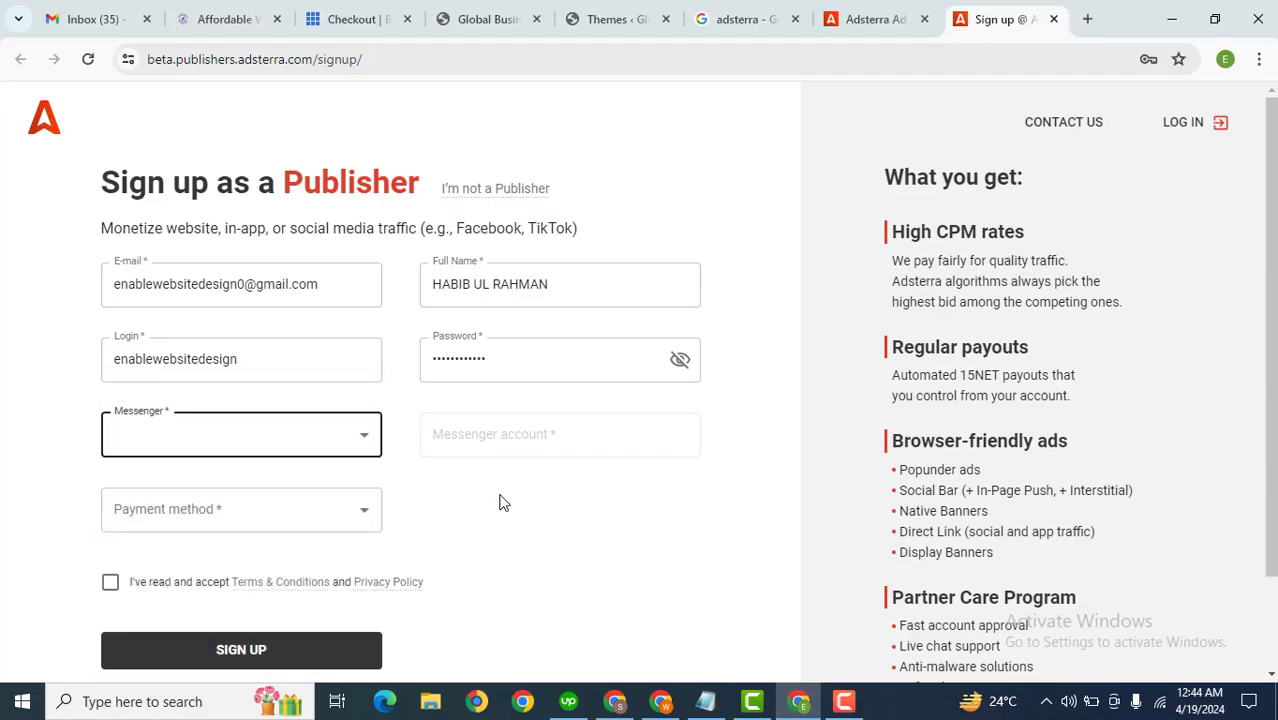
{"action": "left_click", "coordinate": [234, 430]}
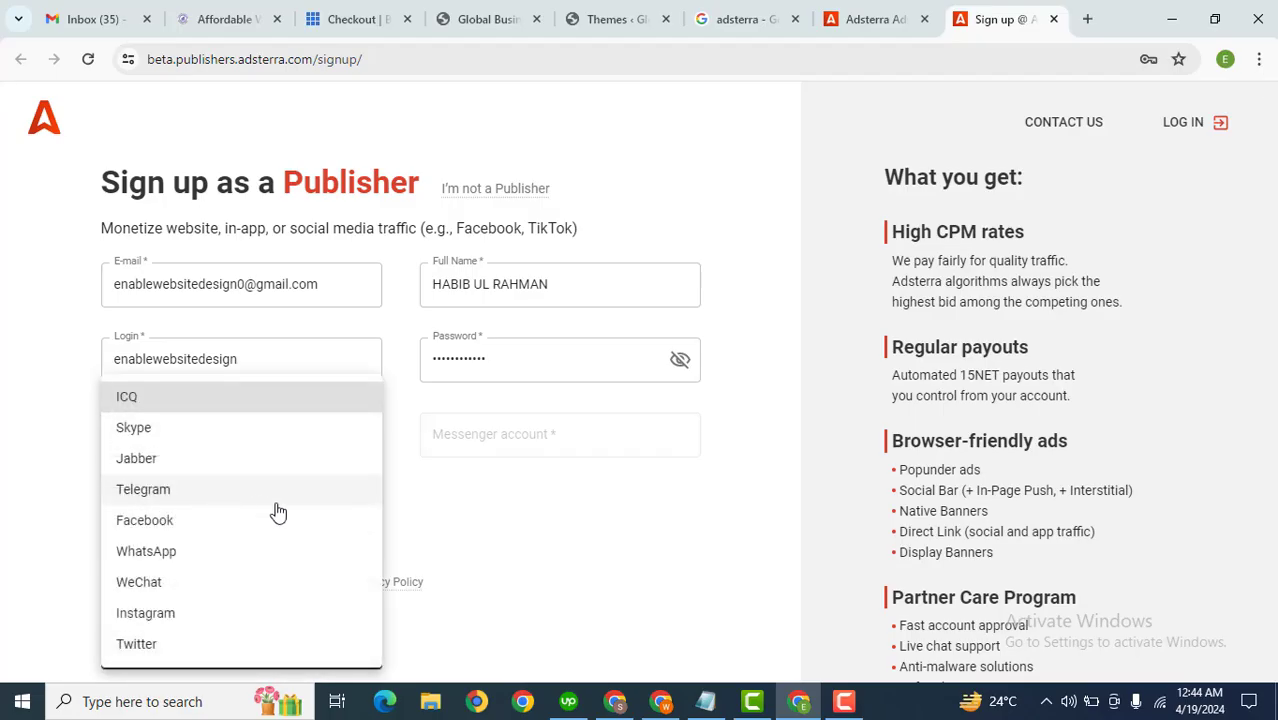
{"action": "left_click", "coordinate": [204, 557]}
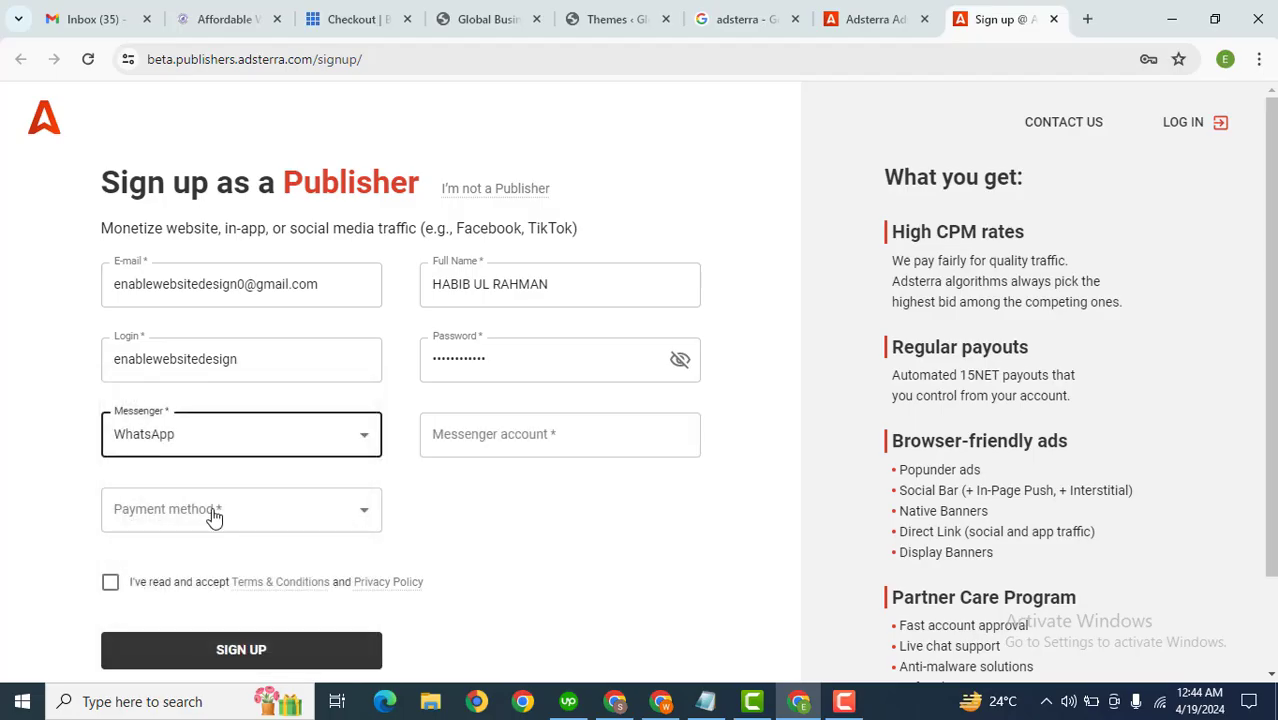
{"action": "left_click", "coordinate": [545, 445]}
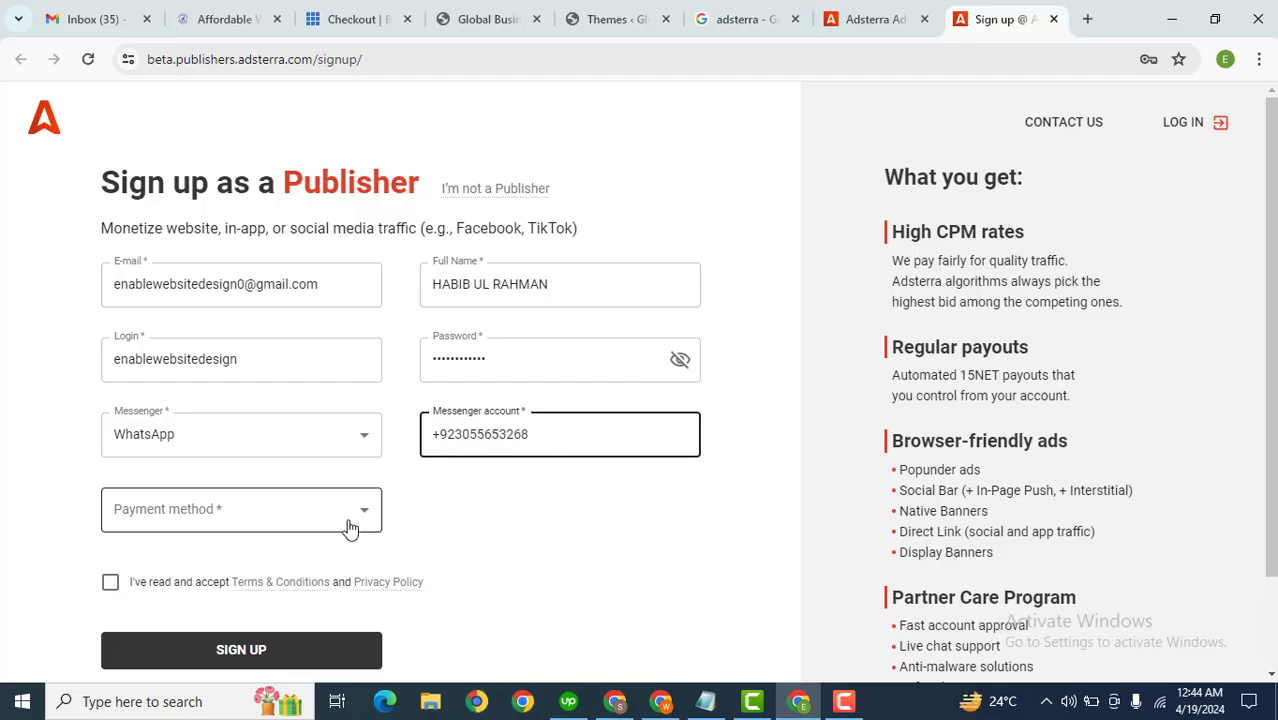
{"action": "left_click", "coordinate": [320, 515]}
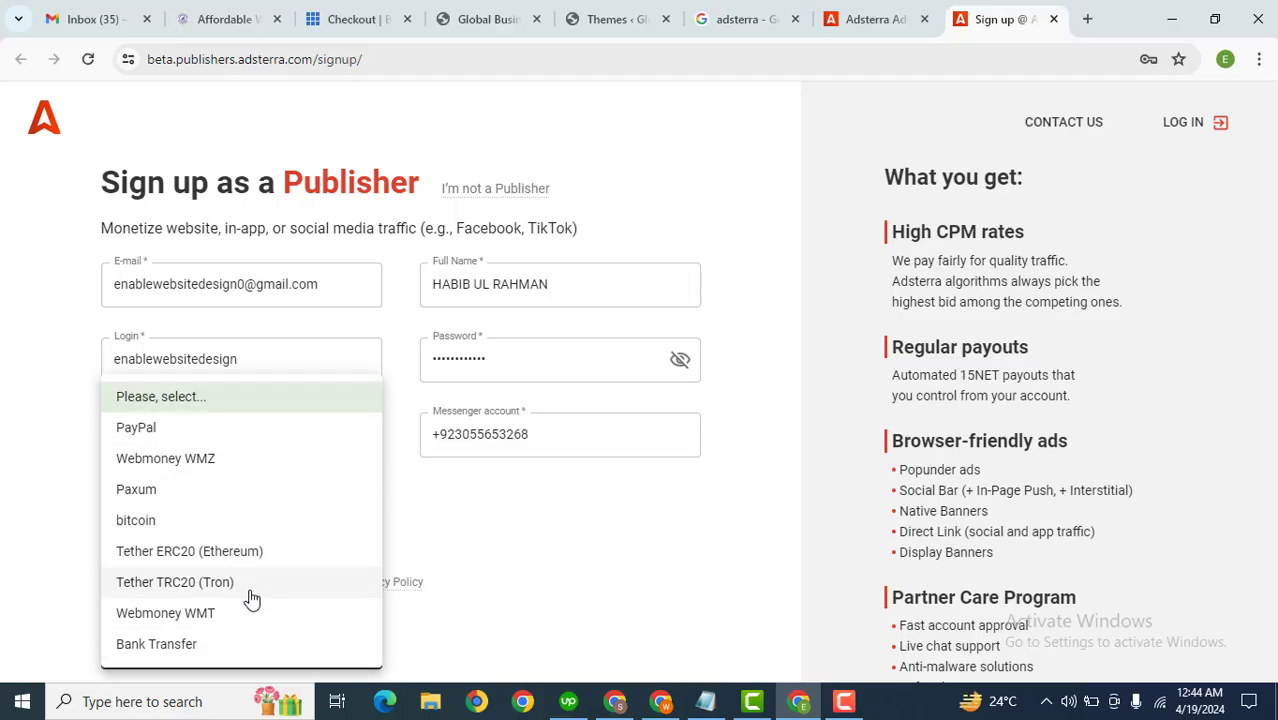
{"action": "left_click", "coordinate": [207, 646]}
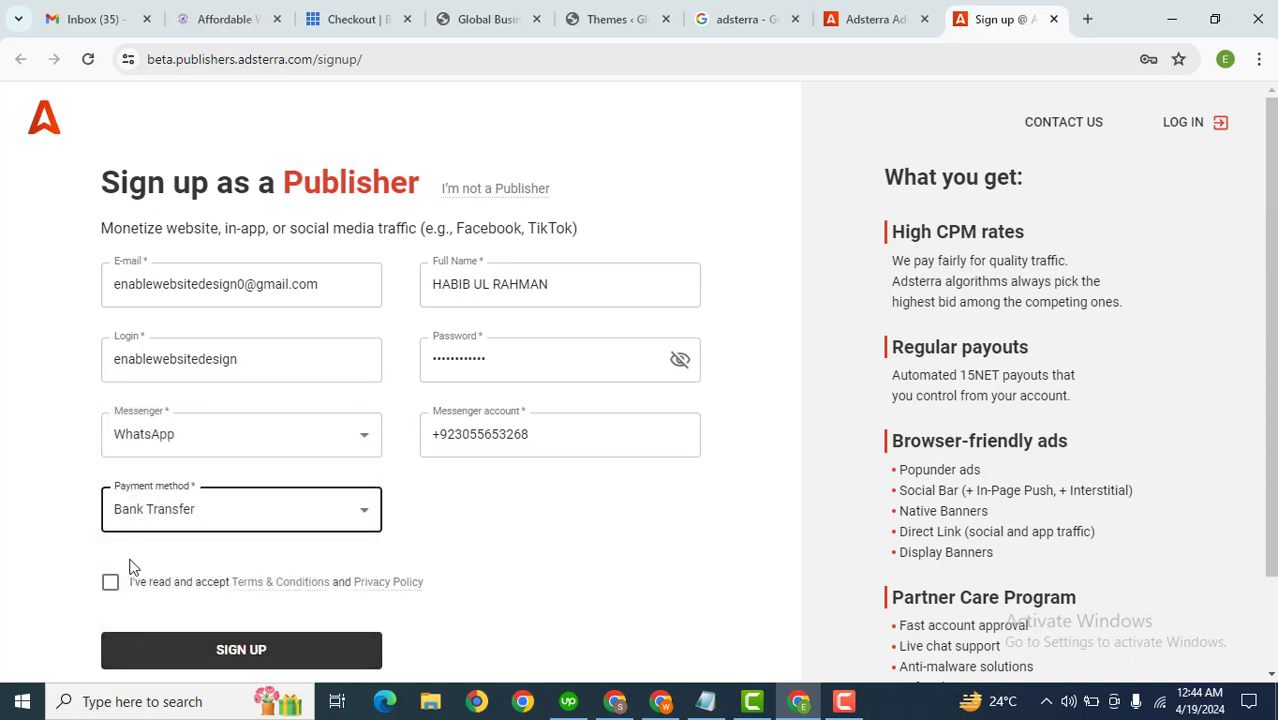
Step: Accept the Terms & Conditions, submit the publisher sign-up, and save the password in the browser
{"action": "left_click", "coordinate": [110, 582]}
{"action": "left_click", "coordinate": [197, 652]}
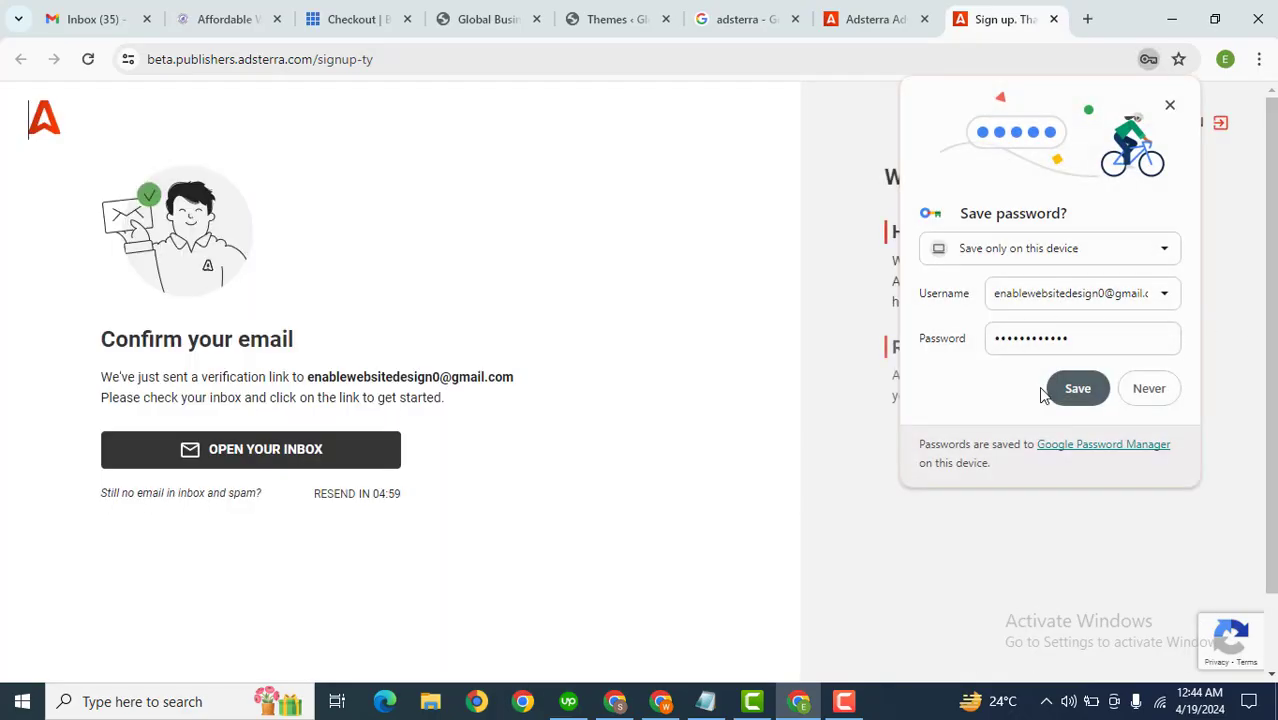
{"action": "left_click", "coordinate": [1075, 388]}
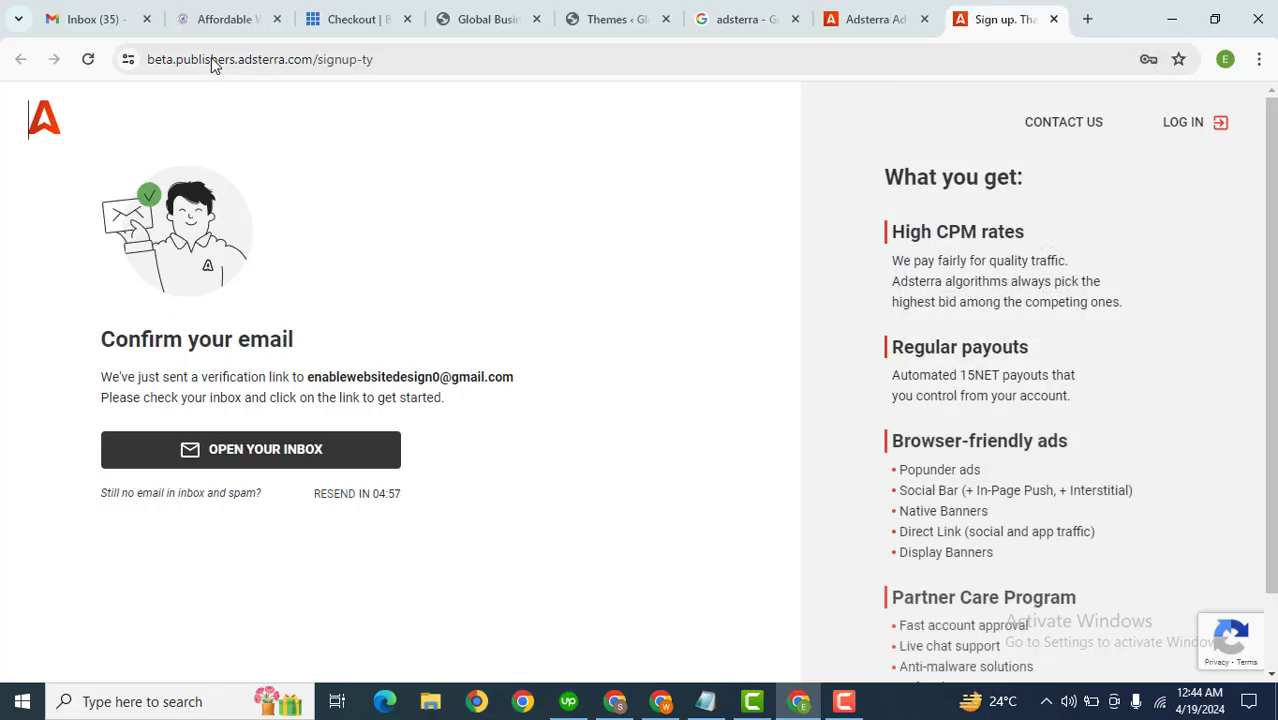
Step: Open the Adsterra registration e-mail in the Gmail inbox and confirm the e-mail address
{"action": "left_click", "coordinate": [76, 16]}
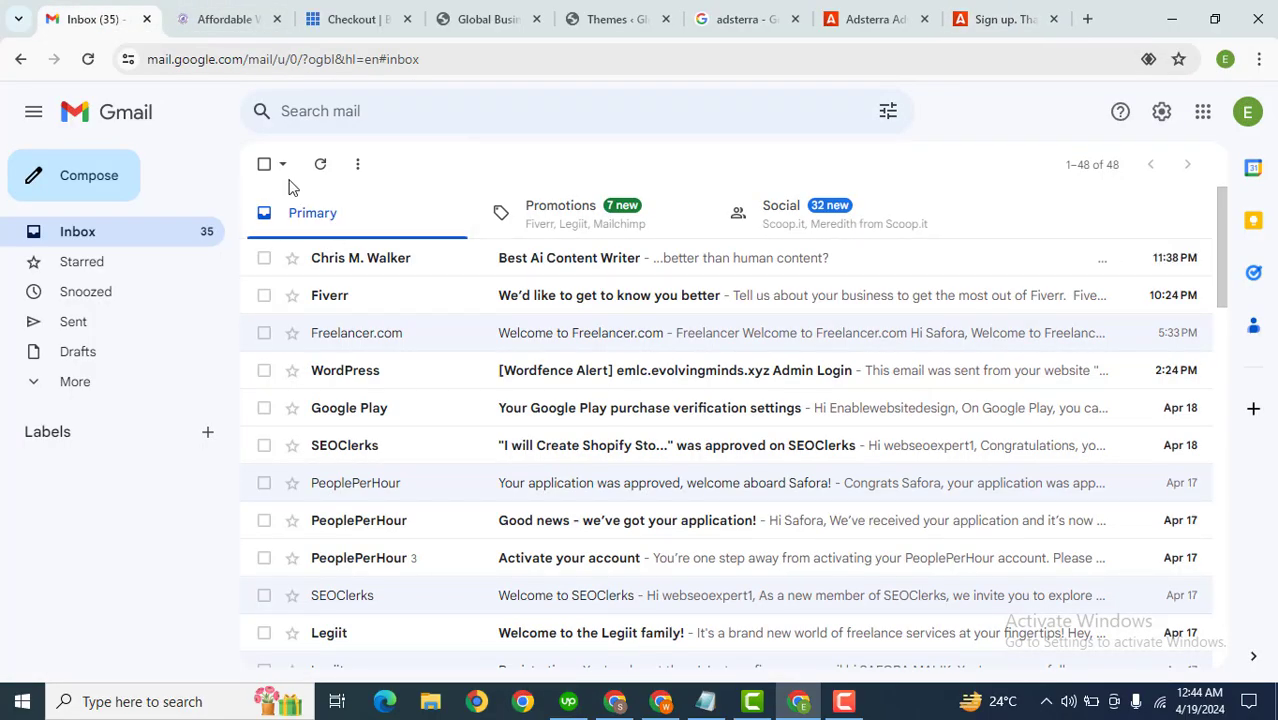
{"action": "left_click", "coordinate": [319, 165]}
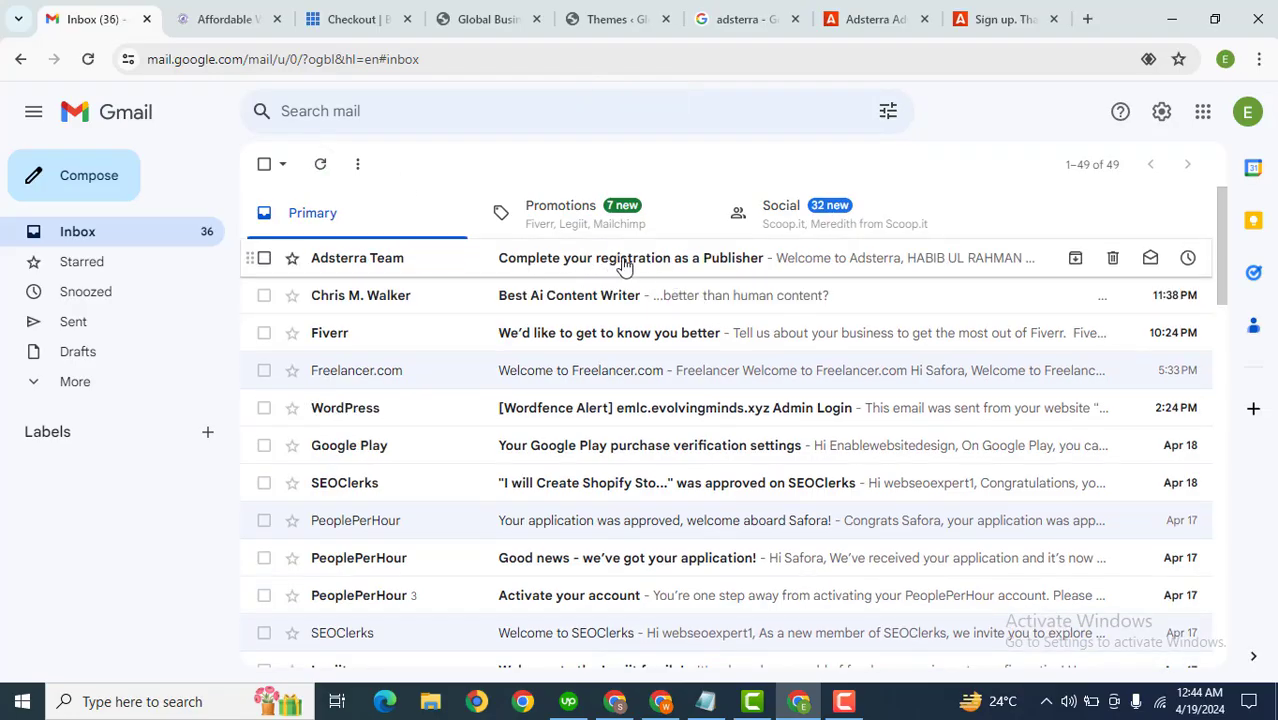
{"action": "left_click", "coordinate": [624, 266]}
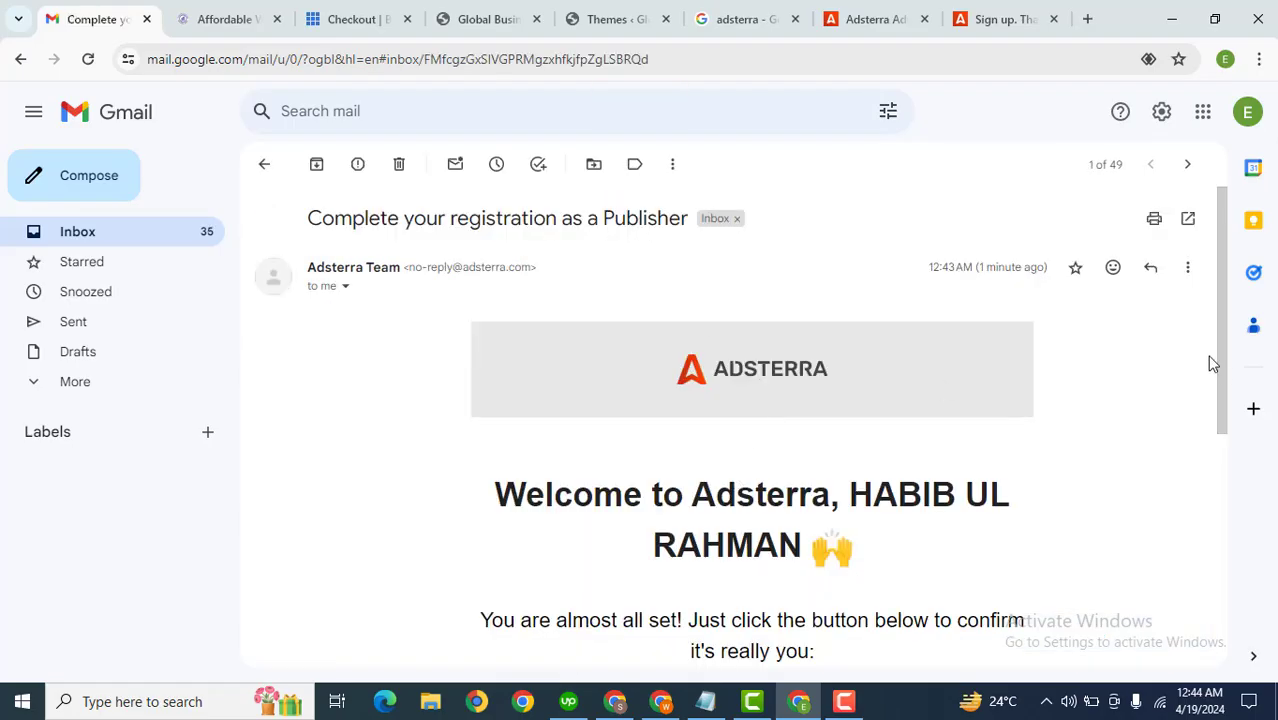
{"action": "left_click_drag", "start_coordinate": [1222, 386], "coordinate": [1224, 506]}
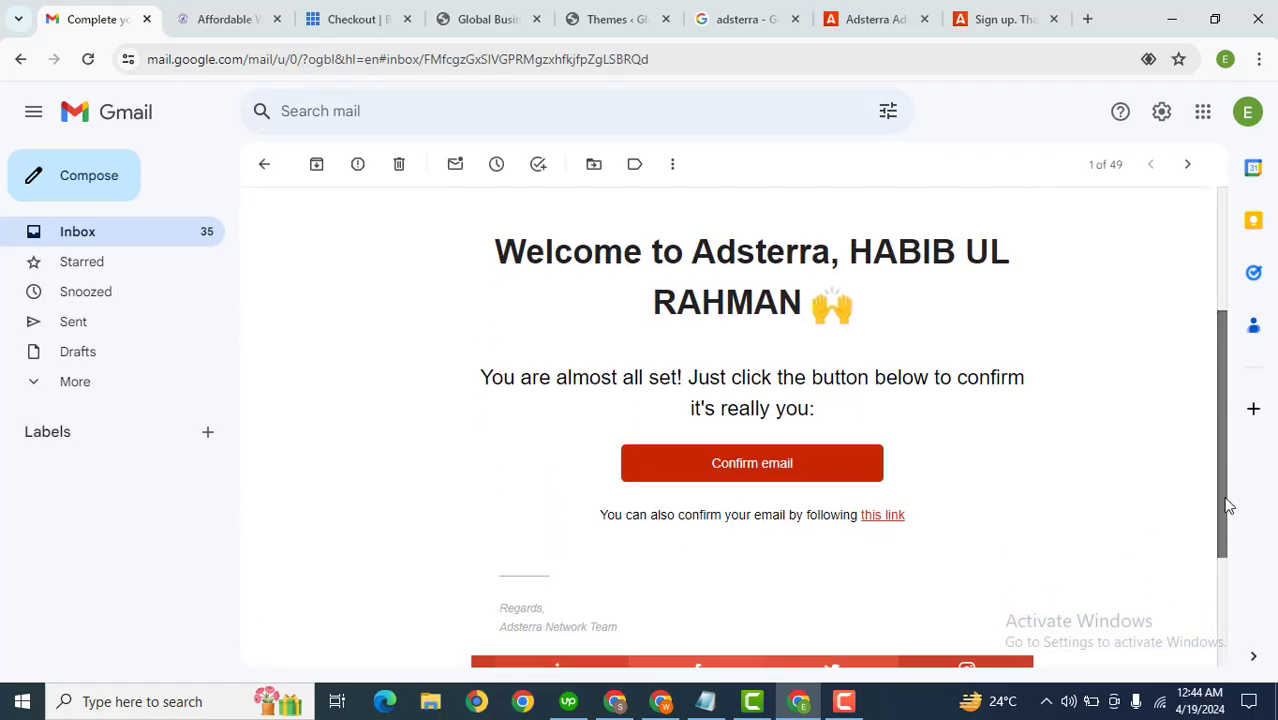
{"action": "left_click", "coordinate": [823, 461]}
Step: Log in as a Publisher on Adsterra with the saved credentials
{"action": "key", "text": "ctrl+shift+Tab"}
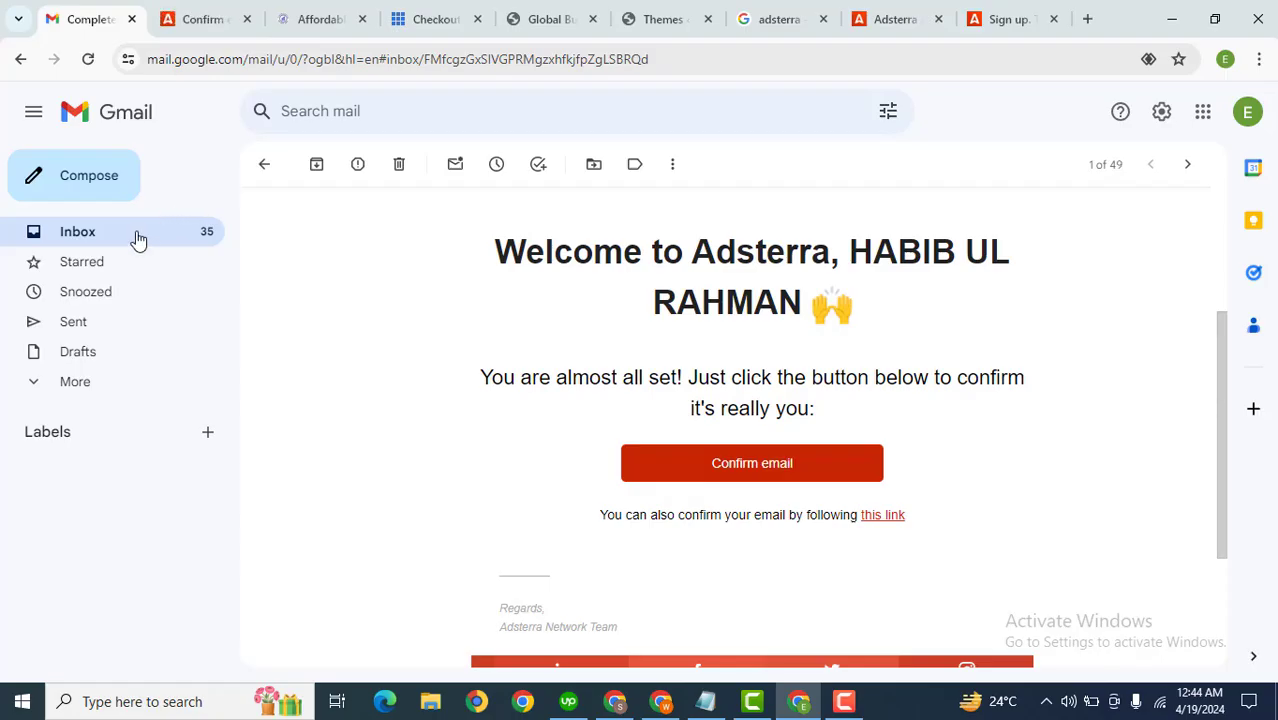
{"action": "left_click", "coordinate": [138, 240]}
{"action": "left_click", "coordinate": [200, 19]}
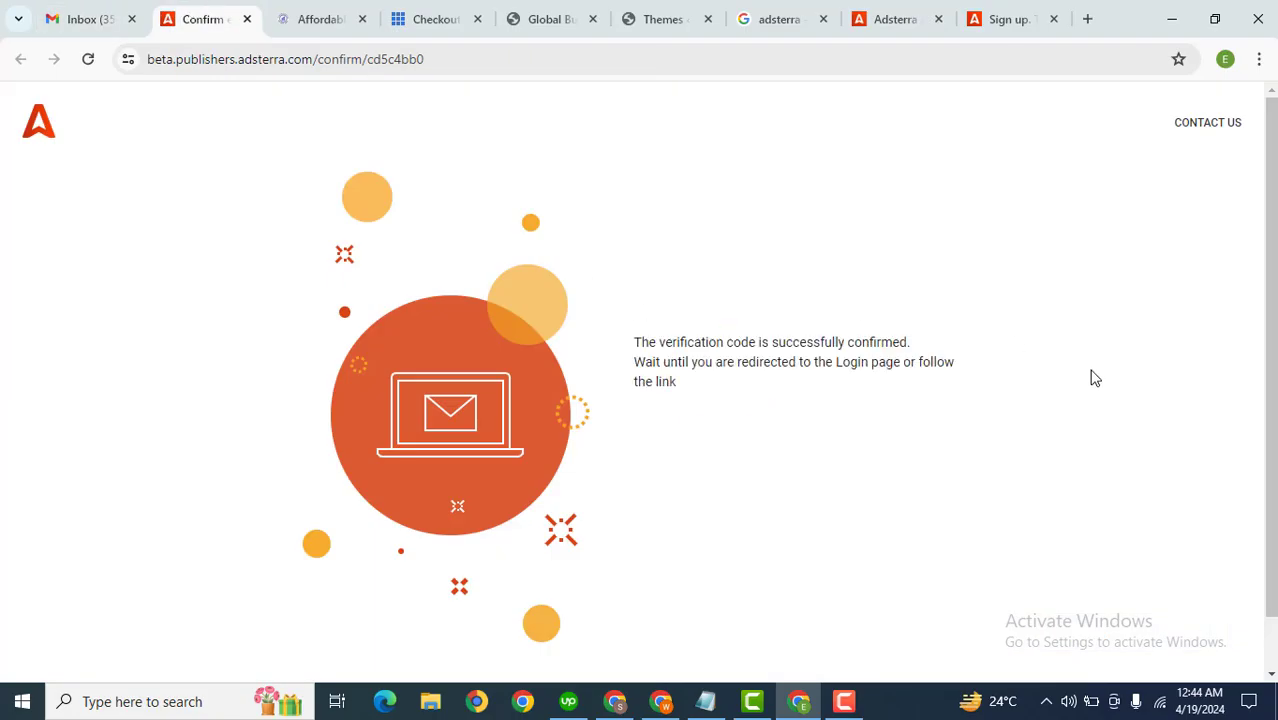
{"action": "mouse_move", "coordinate": [1273, 230]}
{"action": "left_mouse_down"}
{"action": "mouse_move", "coordinate": [1273, 285]}
{"action": "mouse_move", "coordinate": [1276, 225]}
{"action": "left_mouse_up"}
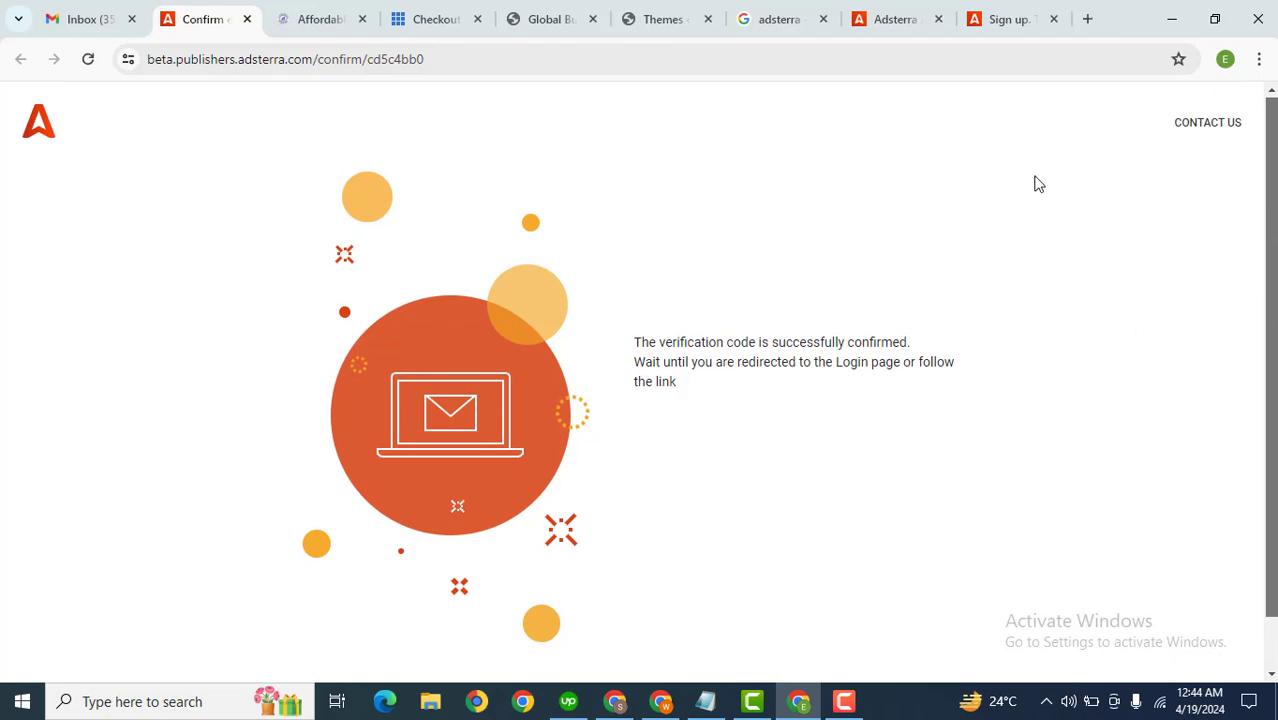
{"action": "left_click", "coordinate": [990, 10]}
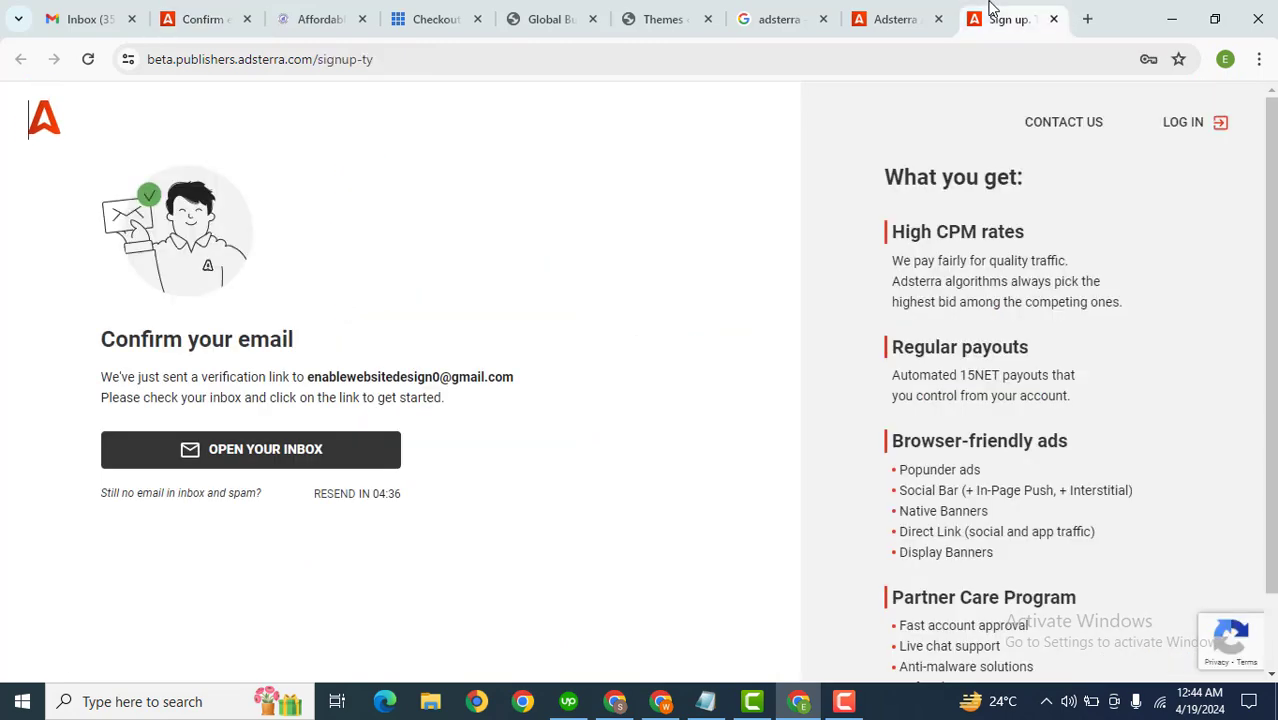
{"action": "left_click", "coordinate": [1186, 128]}
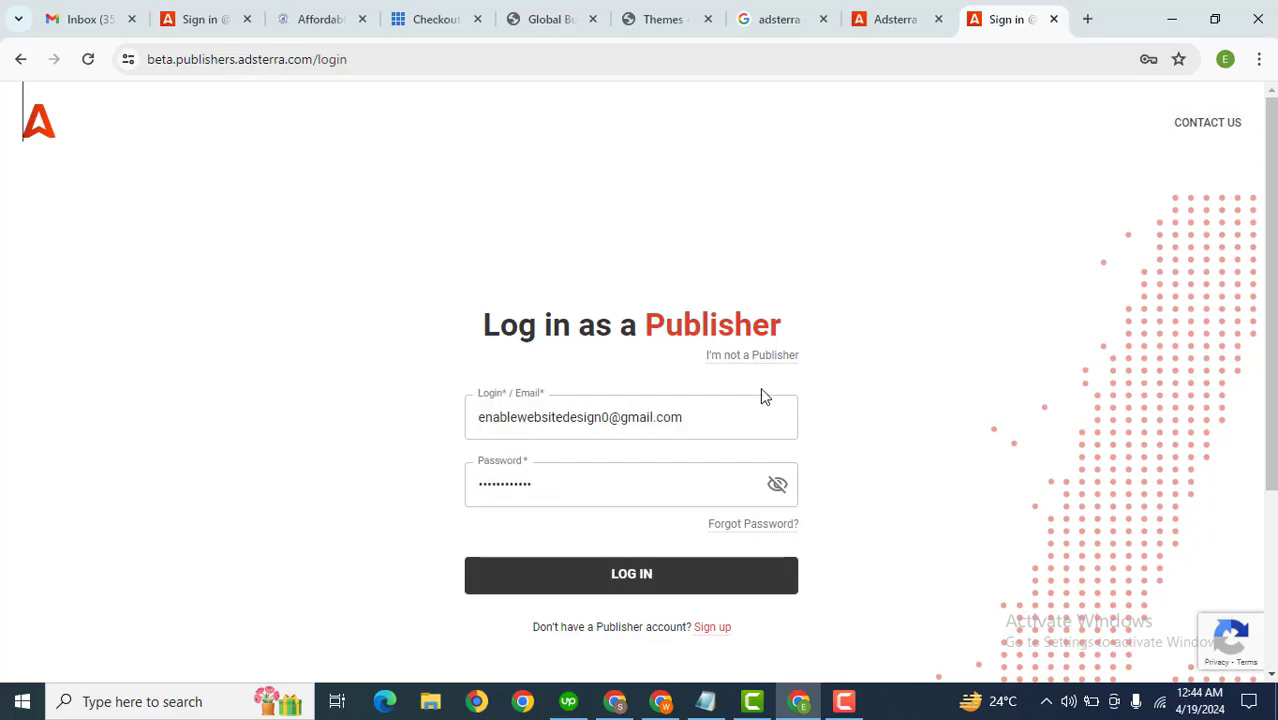
{"action": "left_click", "coordinate": [586, 578]}
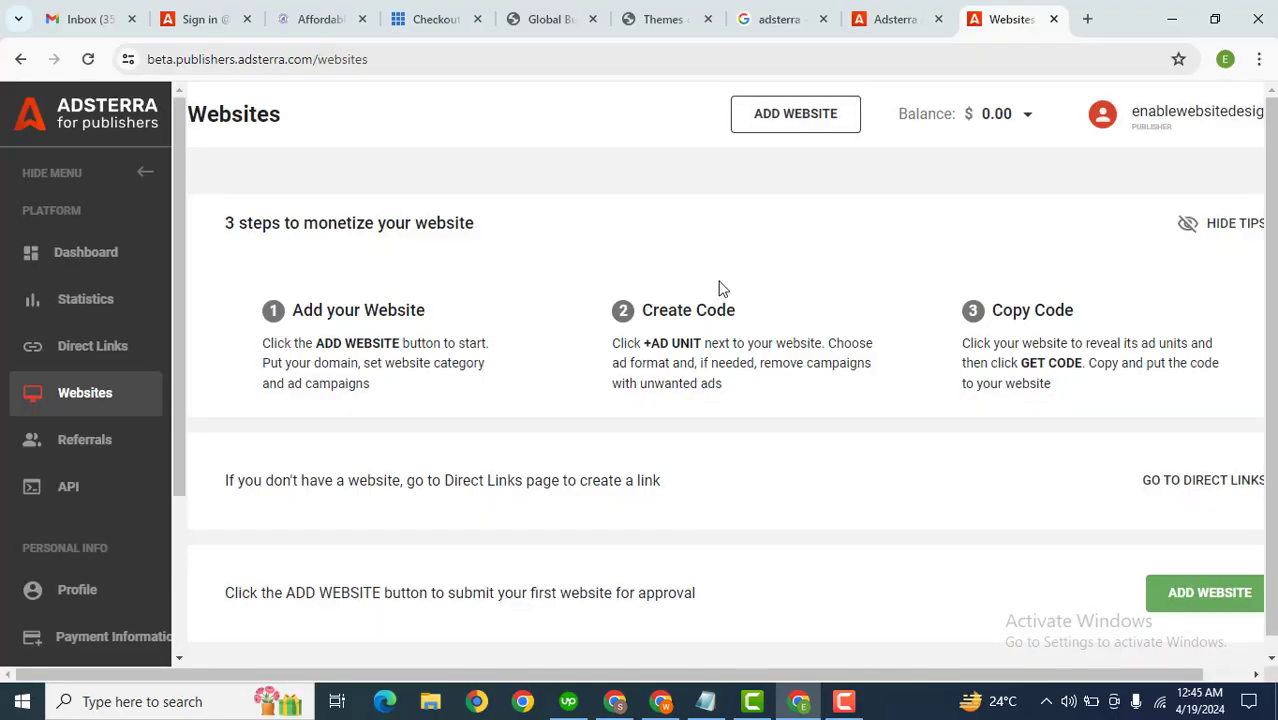
Step: Open the Add new website form and fill the Website field with the site's URL copied from the WordPress site tab
{"action": "scroll", "coordinate": [462, 250], "scroll_direction": "down", "scroll_amount": 1}
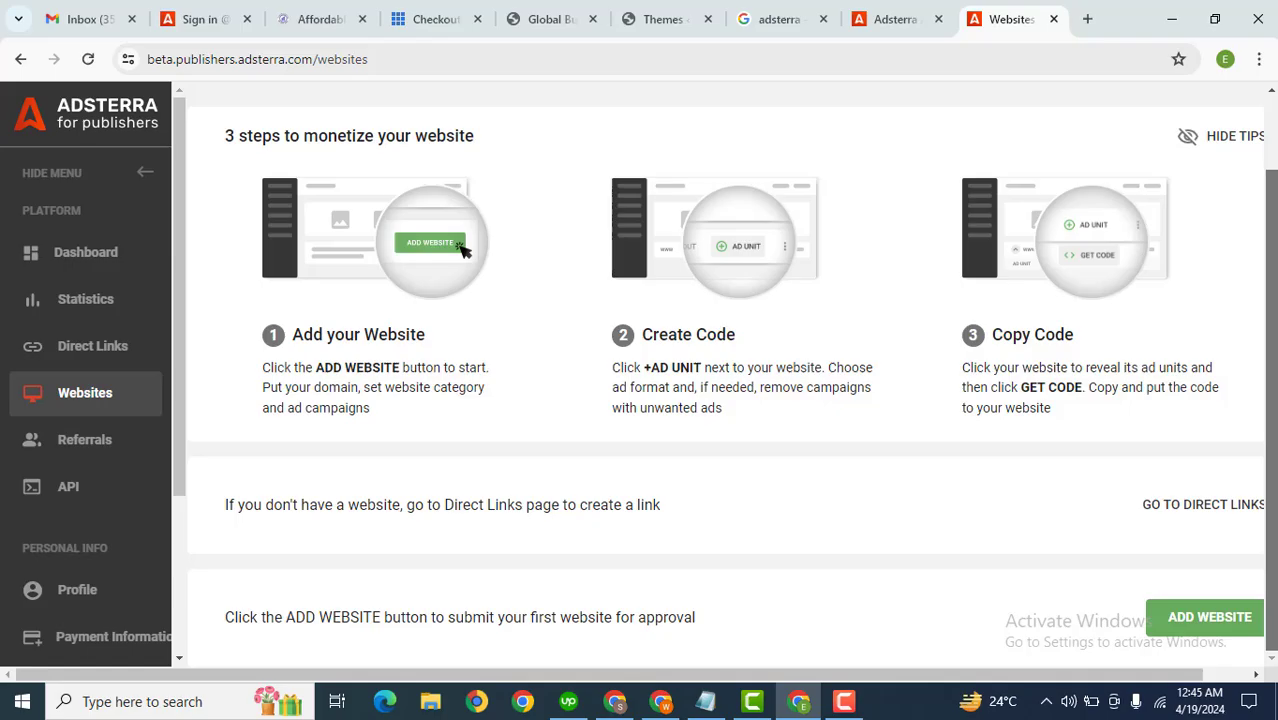
{"action": "scroll", "coordinate": [1247, 251], "scroll_direction": "up", "scroll_amount": 1}
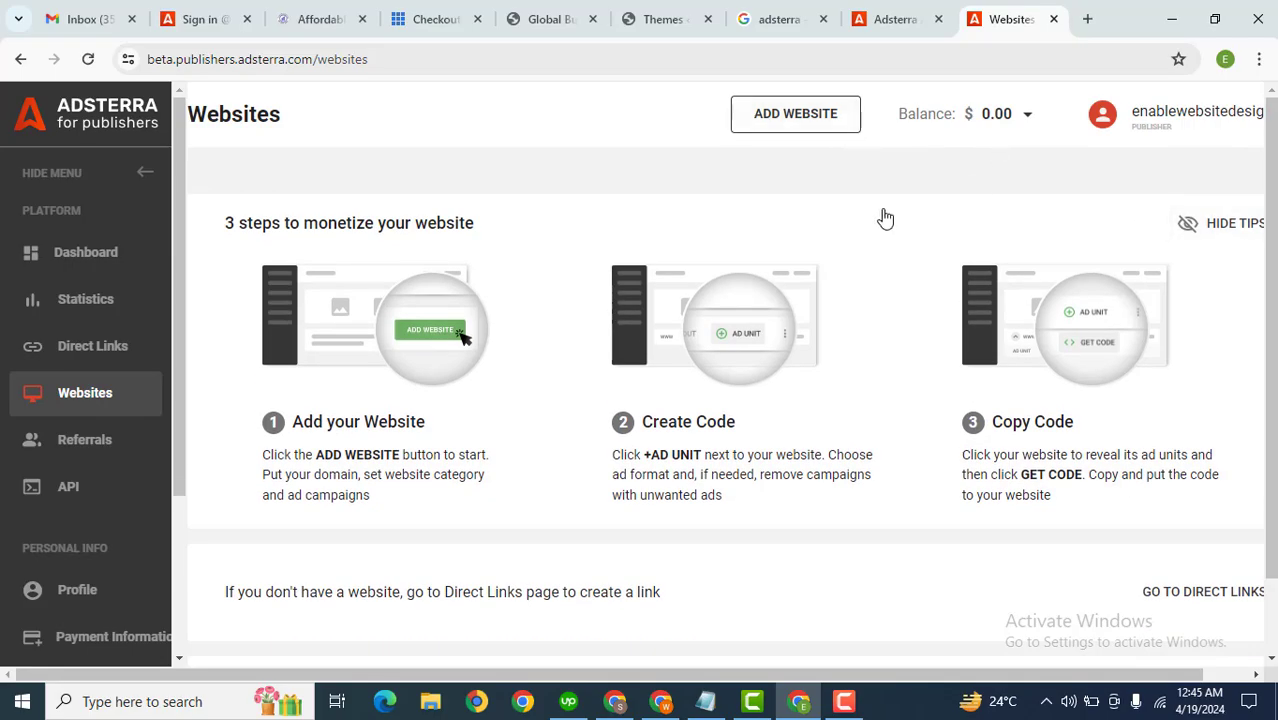
{"action": "left_click", "coordinate": [779, 128]}
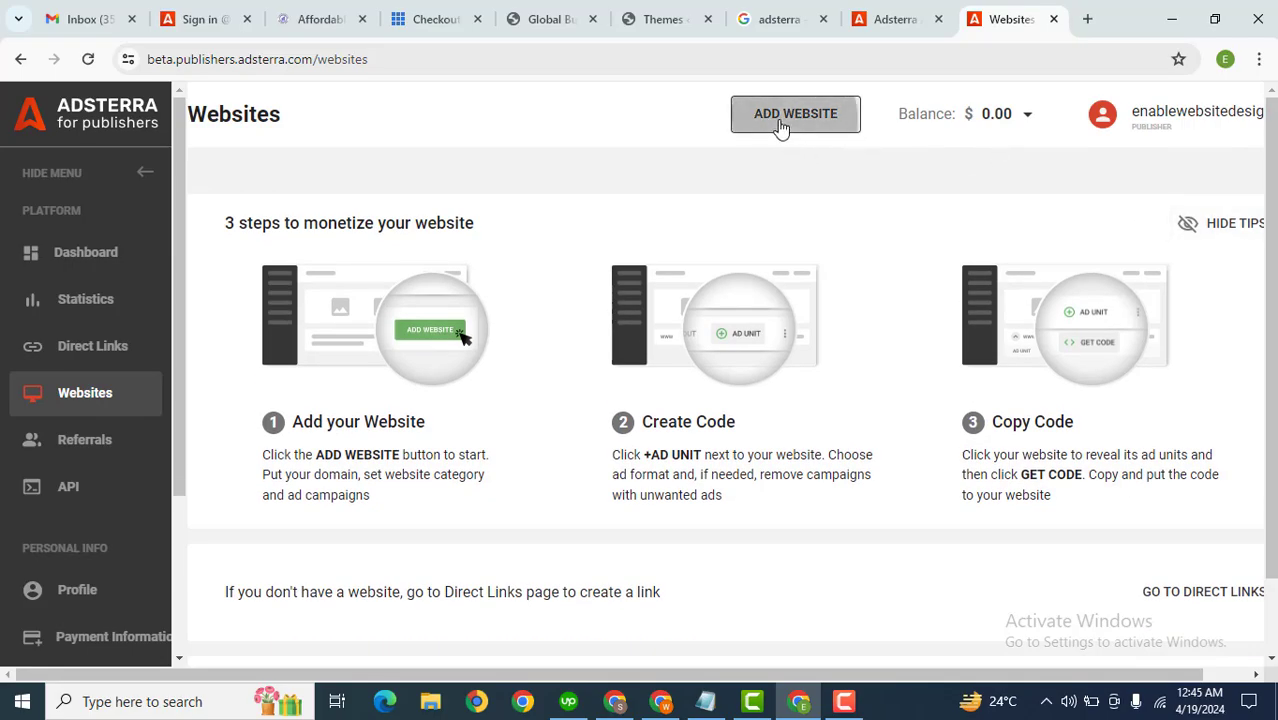
{"action": "left_click", "coordinate": [337, 257]}
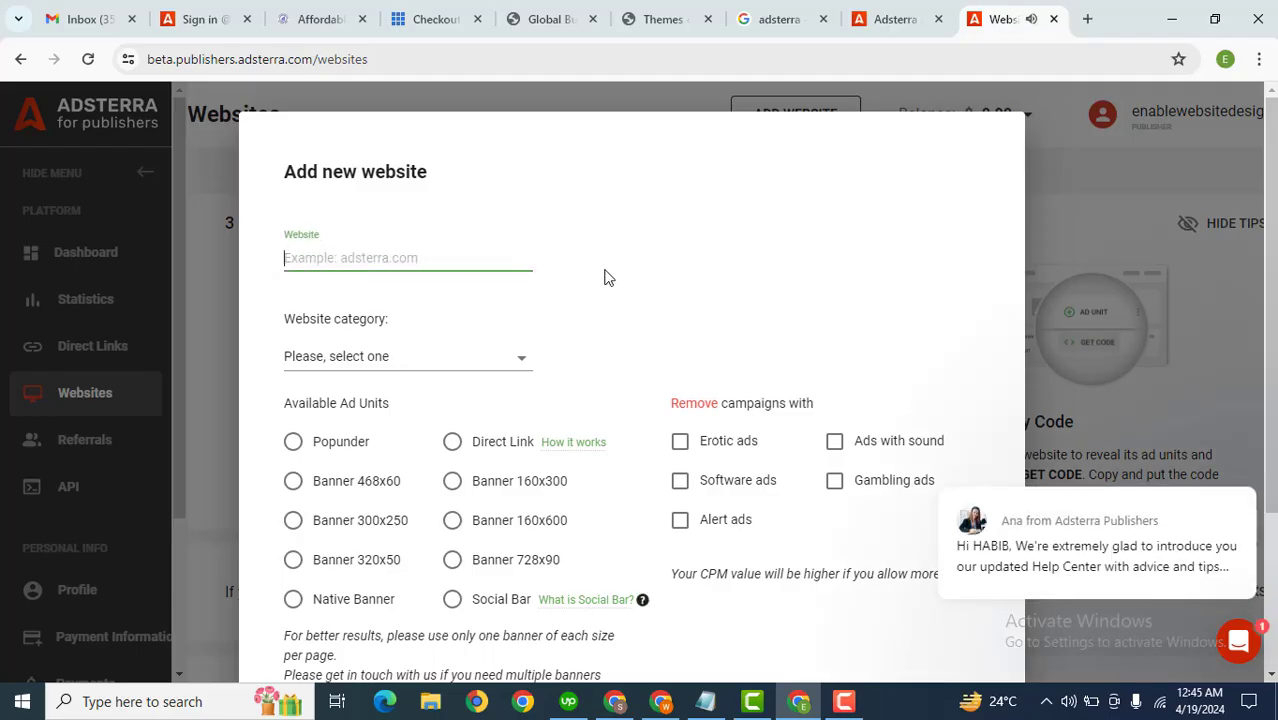
{"action": "left_click", "coordinate": [545, 19]}
{"action": "left_click", "coordinate": [393, 52]}
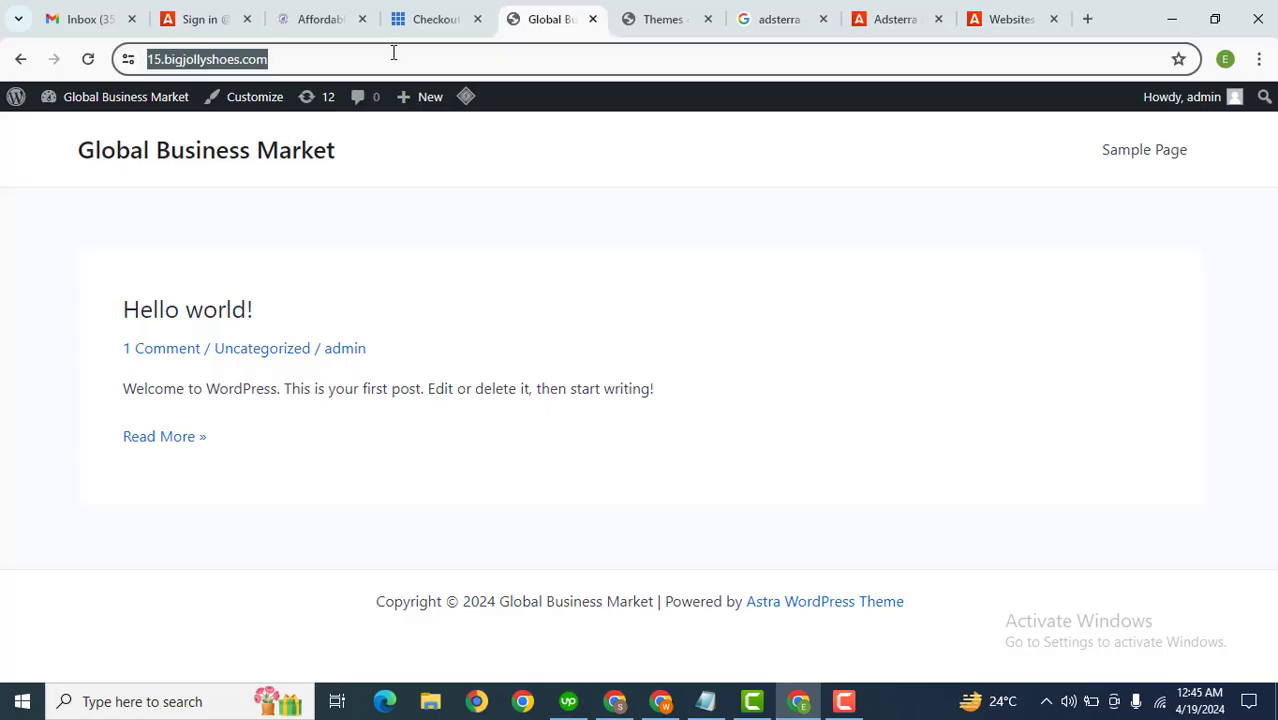
{"action": "right_click", "coordinate": [393, 54]}
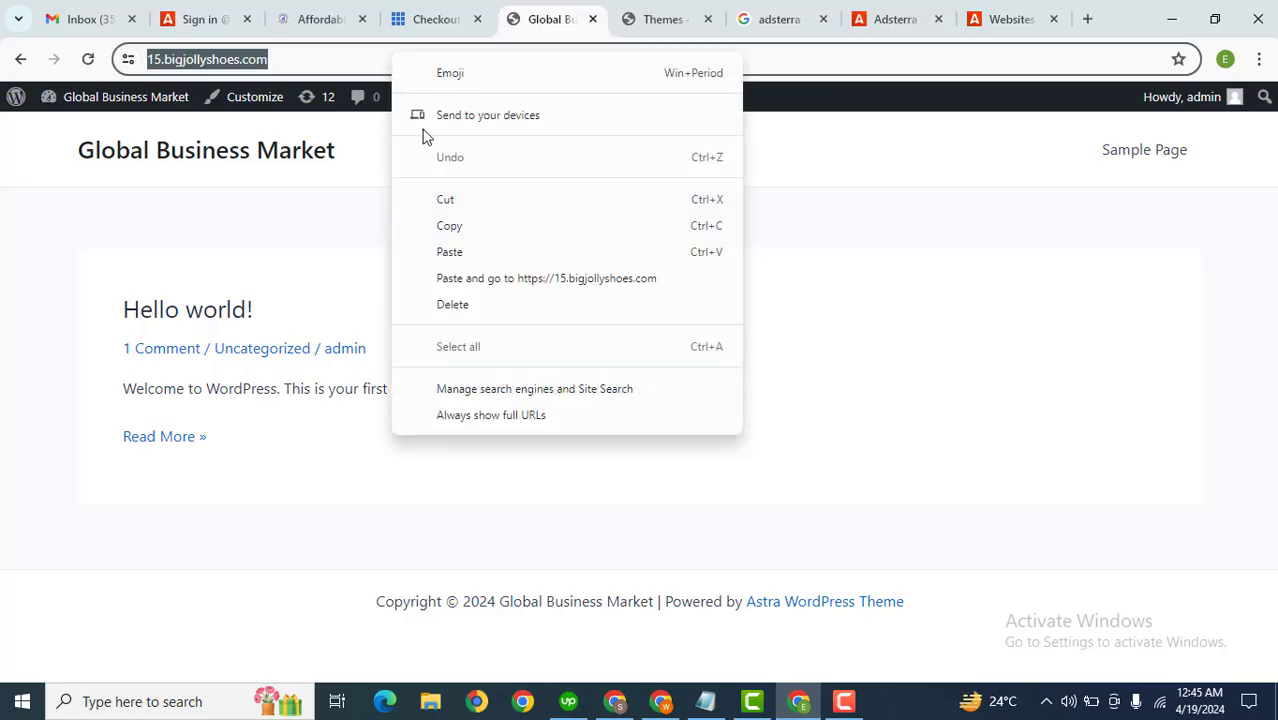
{"action": "left_click", "coordinate": [487, 225]}
{"action": "left_click_drag", "start_coordinate": [534, 14], "coordinate": [941, 9]}
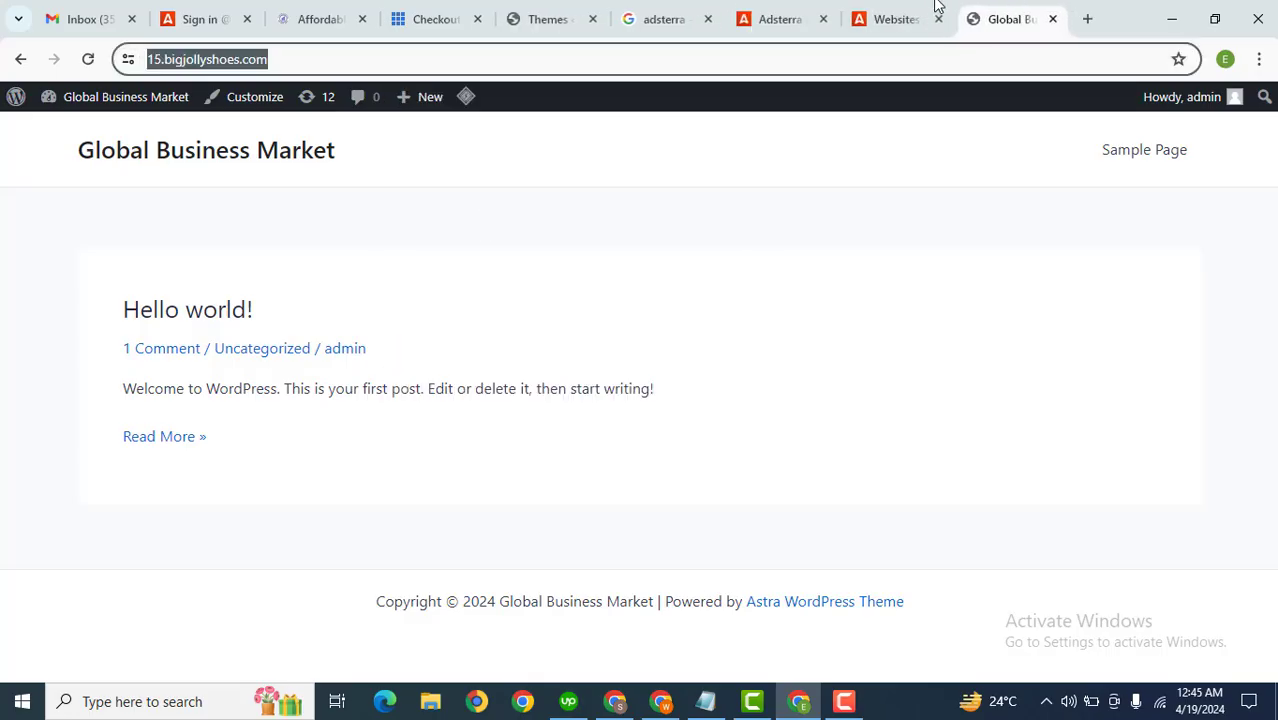
{"action": "left_click", "coordinate": [938, 12]}
{"action": "key", "text": "ctrl+v"}
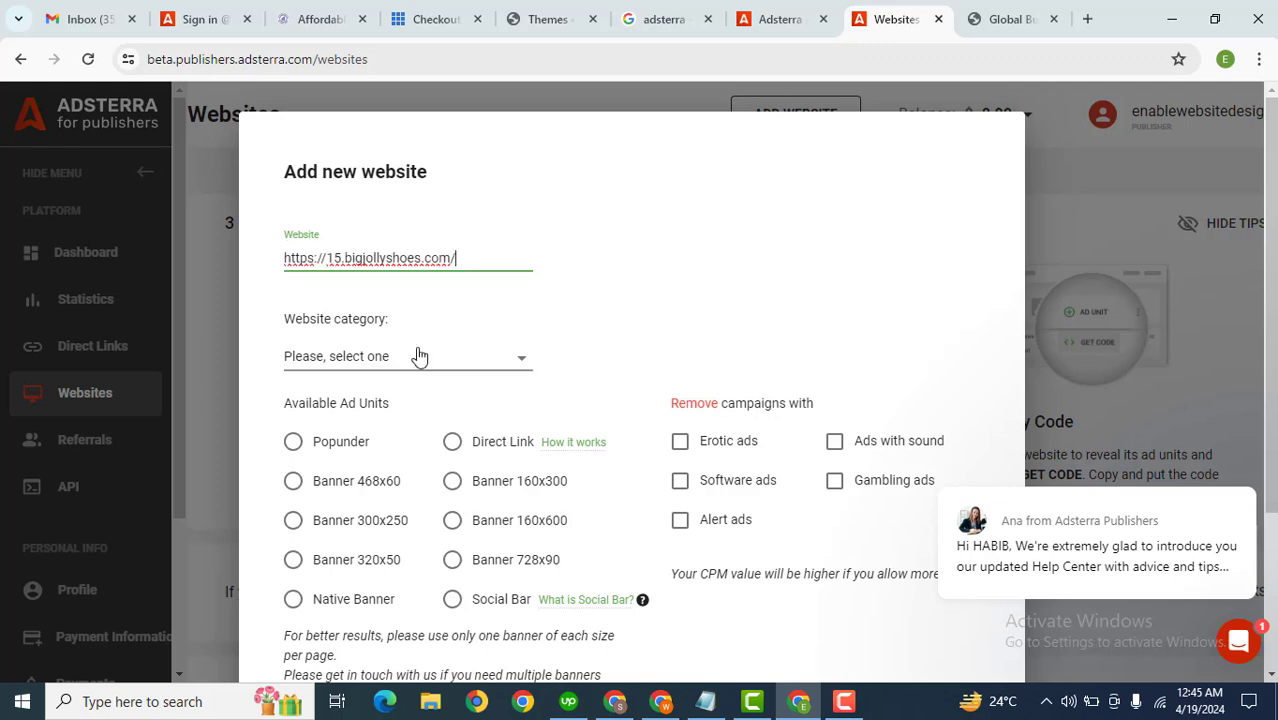
Step: Set the website category to Social
{"action": "left_click", "coordinate": [408, 363]}
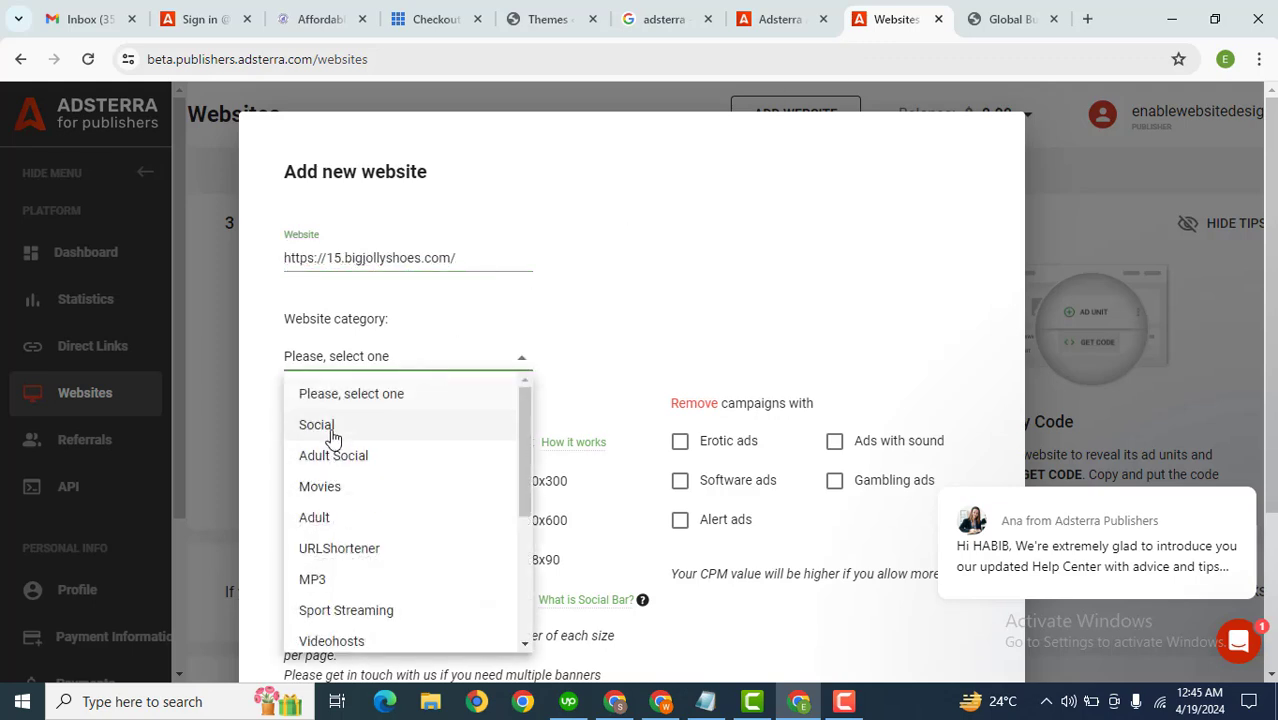
{"action": "left_click_drag", "start_coordinate": [527, 490], "coordinate": [508, 442]}
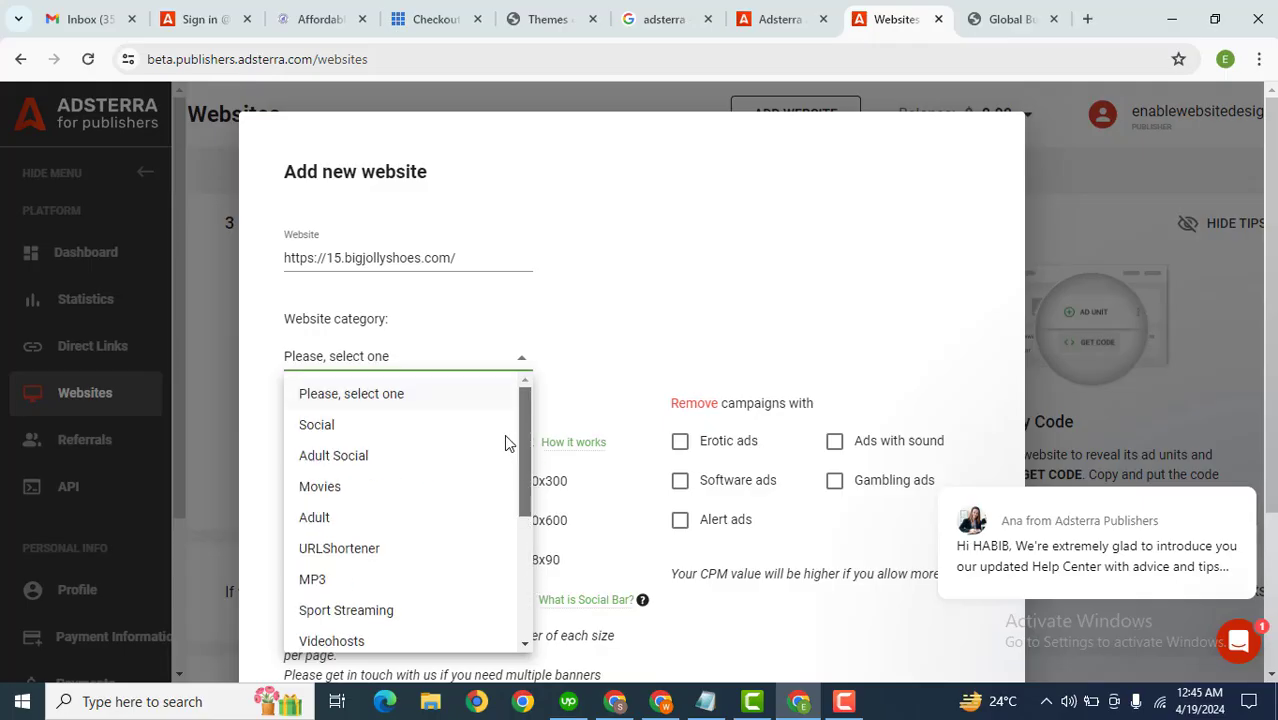
{"action": "left_click", "coordinate": [351, 428]}
{"action": "left_click", "coordinate": [706, 449]}
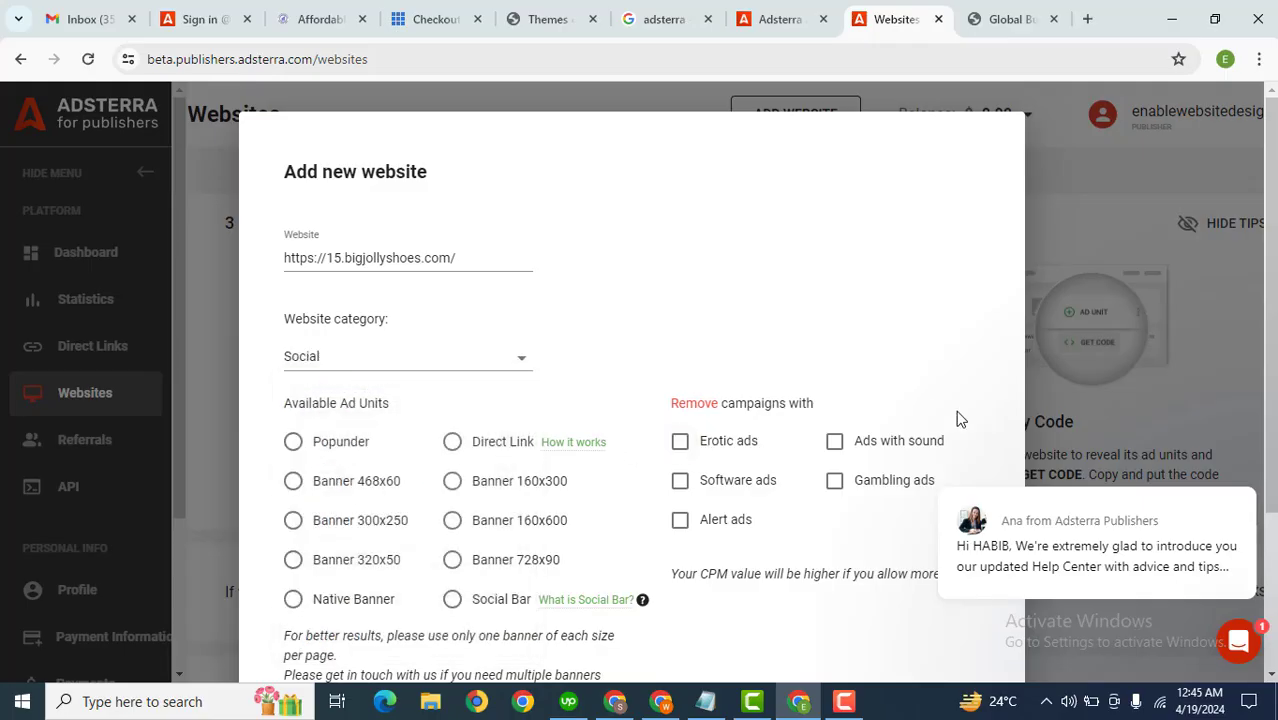
Step: Submit the new website for approval and dismiss the confirmation
{"action": "scroll", "coordinate": [1272, 480], "scroll_direction": "down", "scroll_amount": 2}
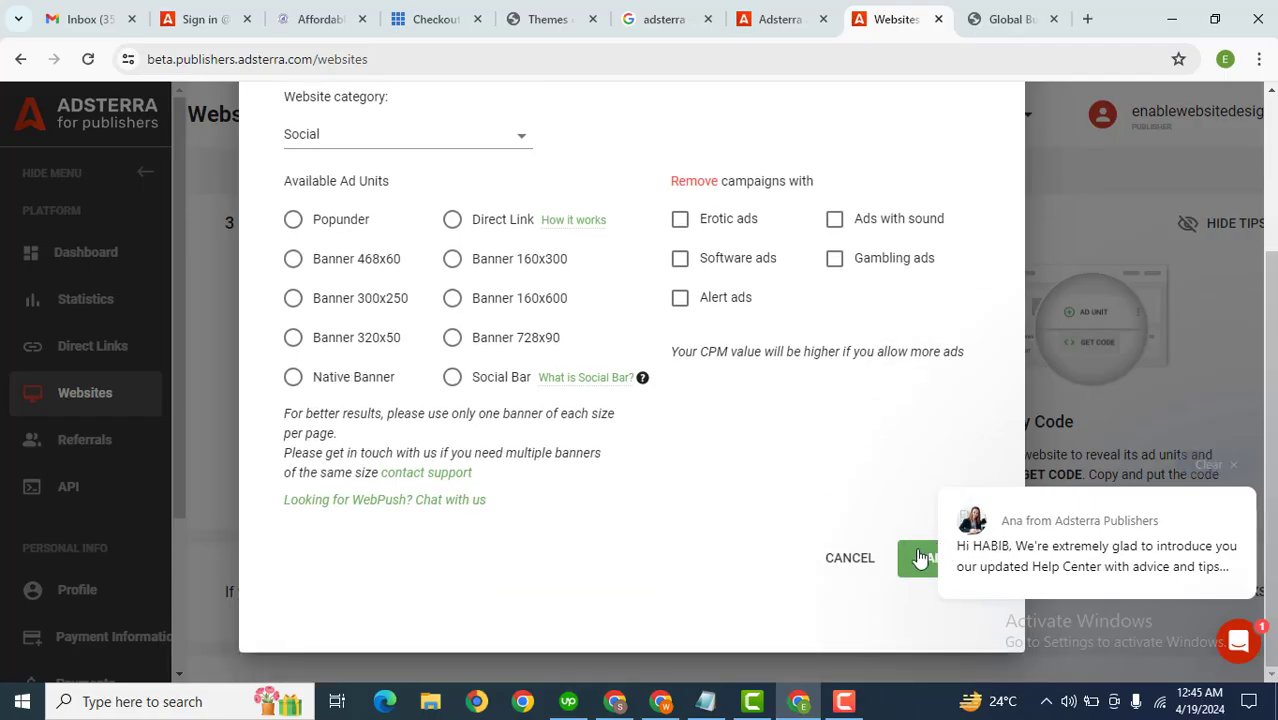
{"action": "left_click", "coordinate": [1240, 645]}
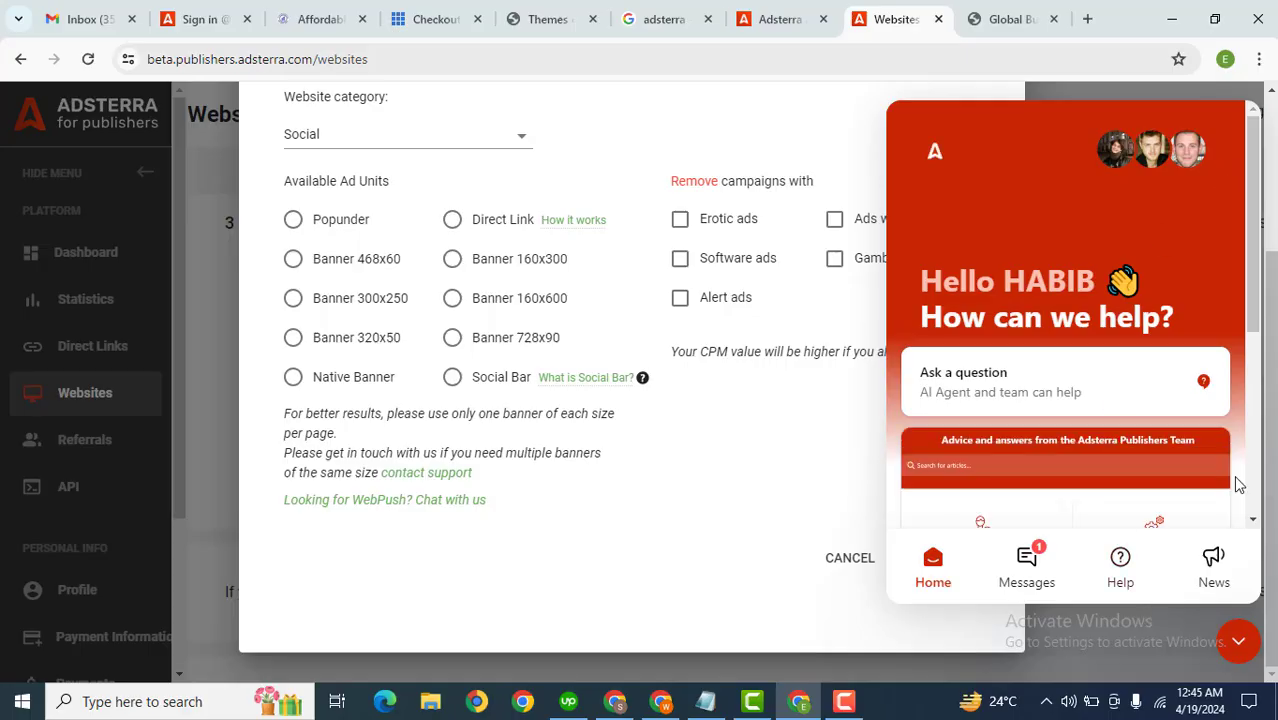
{"action": "left_click", "coordinate": [1236, 642]}
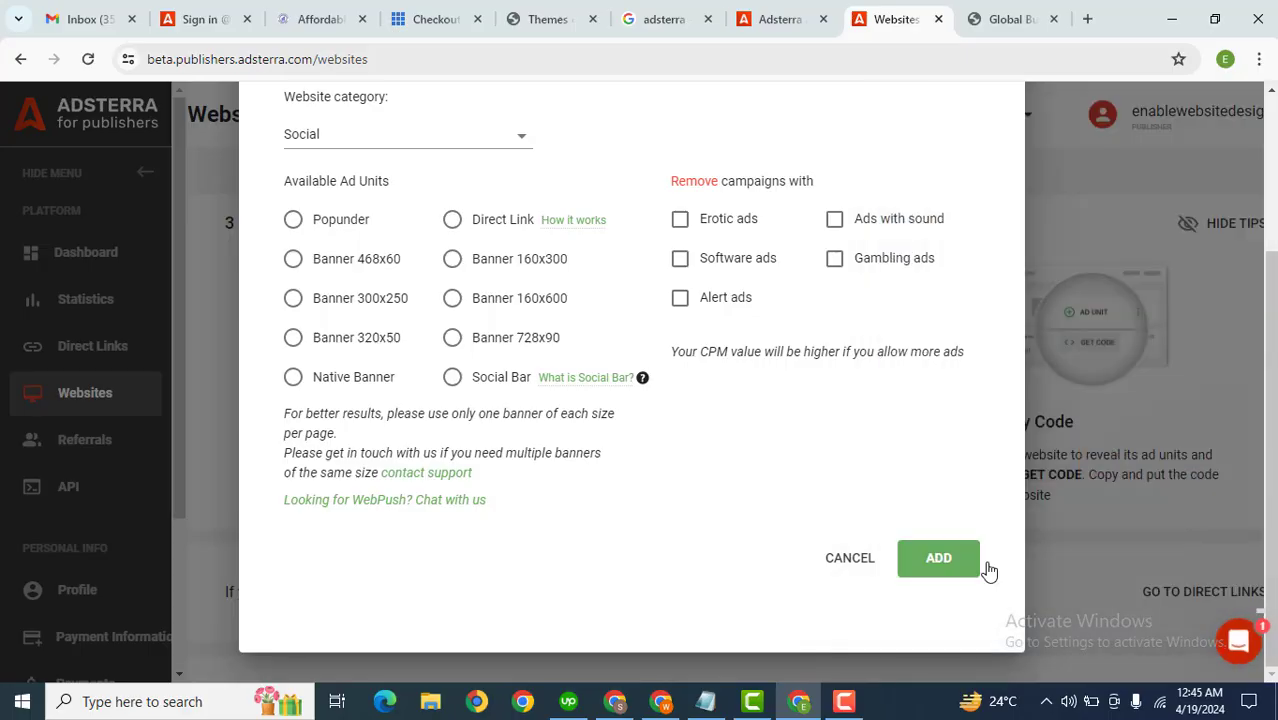
{"action": "left_click", "coordinate": [916, 562]}
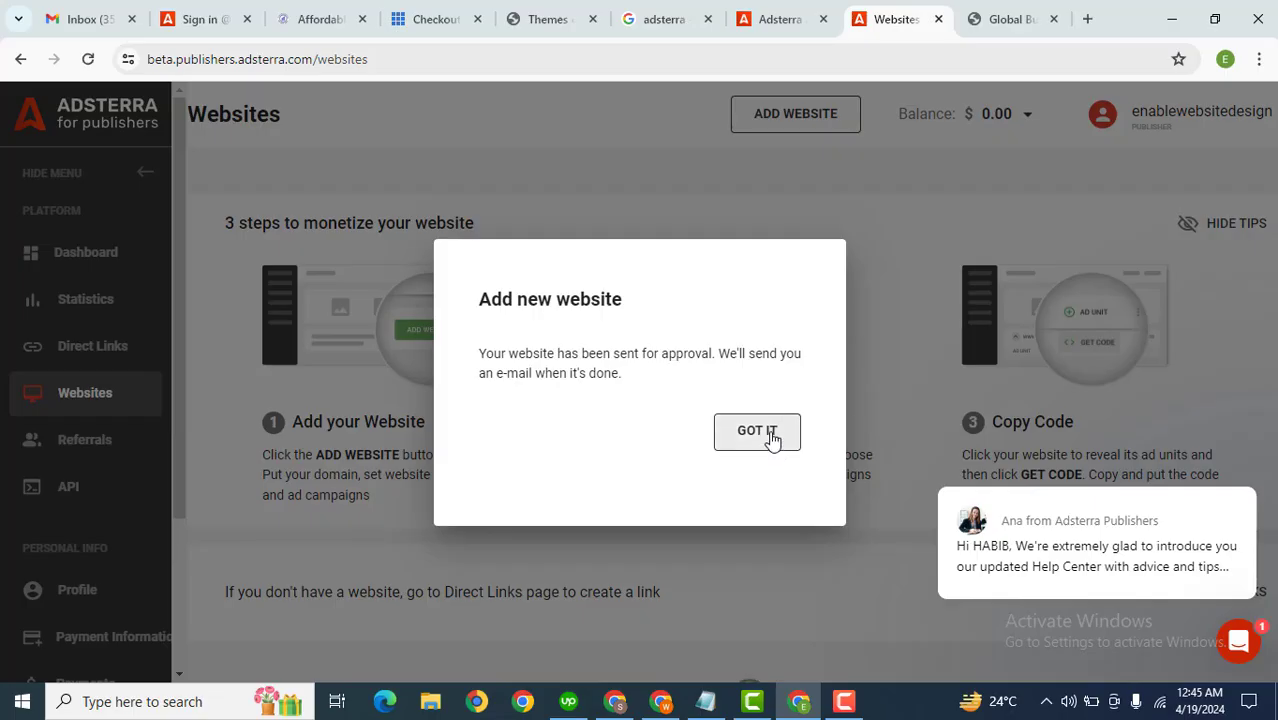
{"action": "left_click", "coordinate": [757, 431]}
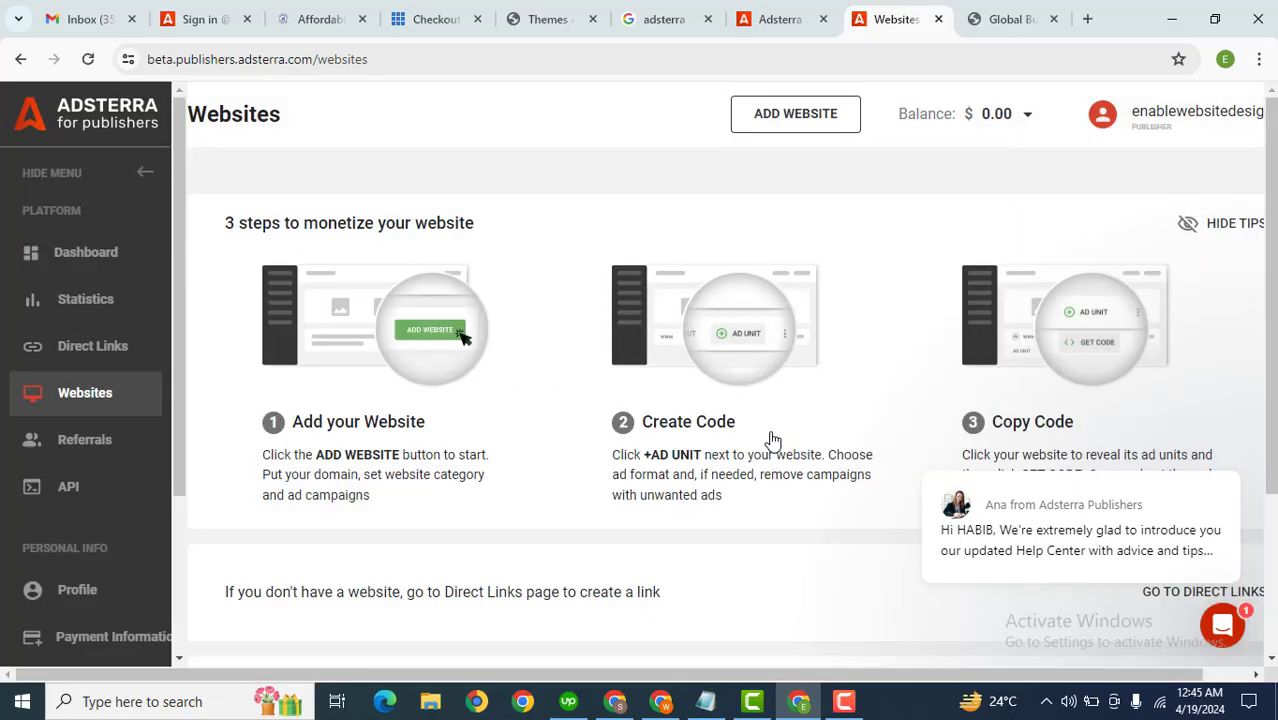
Step: Create a Non-adult direct link on the Direct Links page and dismiss the confirmation
{"action": "left_click_drag", "start_coordinate": [1268, 341], "coordinate": [1273, 482]}
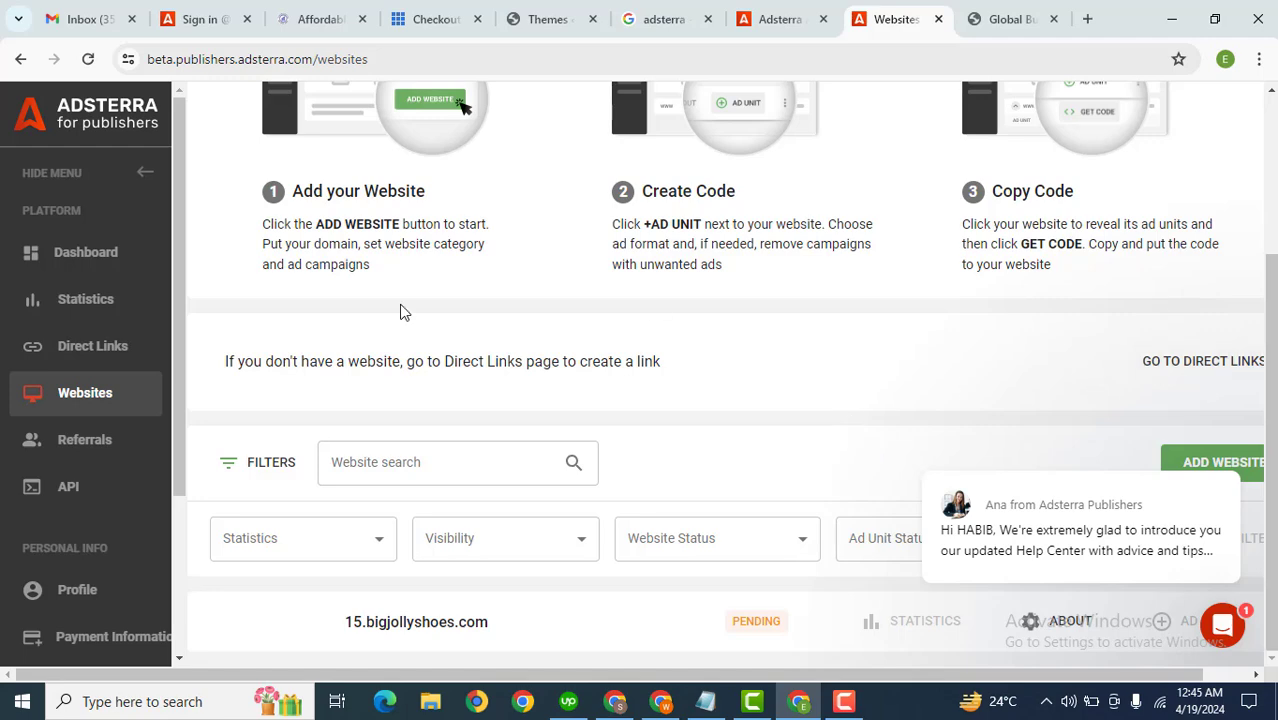
{"action": "left_click", "coordinate": [85, 352]}
{"action": "scroll", "coordinate": [474, 402], "scroll_direction": "up", "scroll_amount": 1}
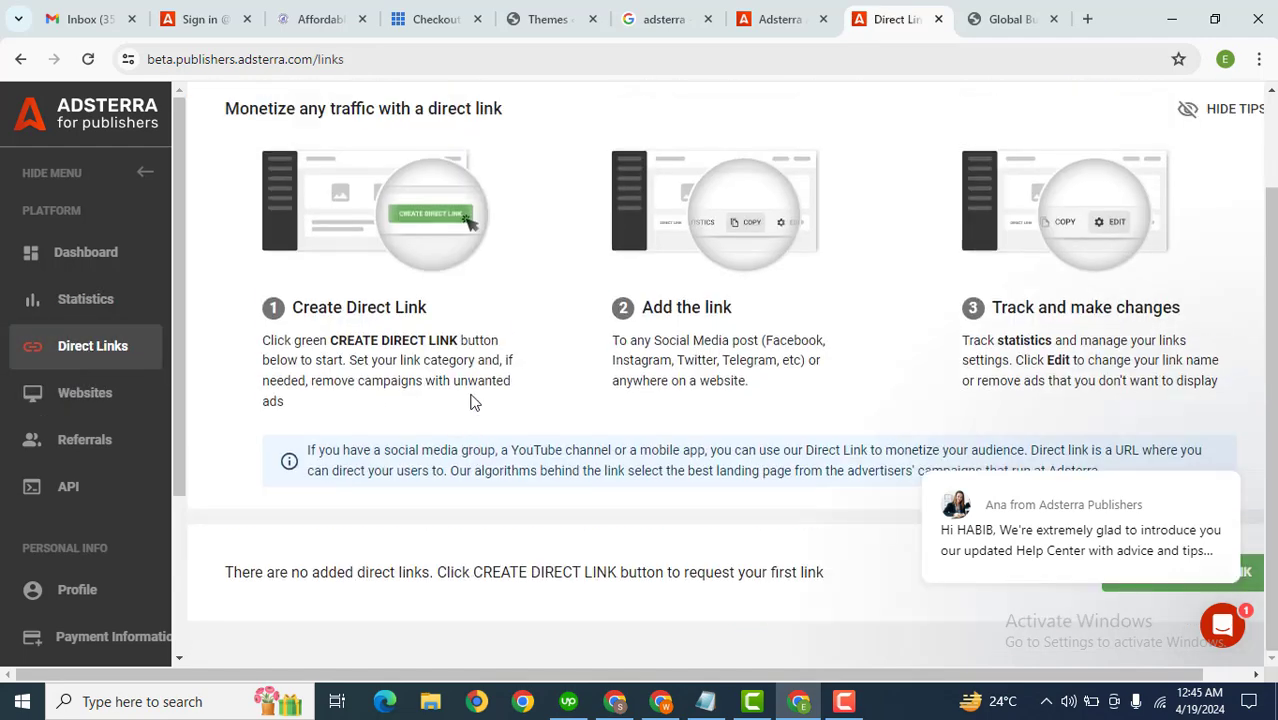
{"action": "scroll", "coordinate": [1268, 196], "scroll_direction": "up", "scroll_amount": 2}
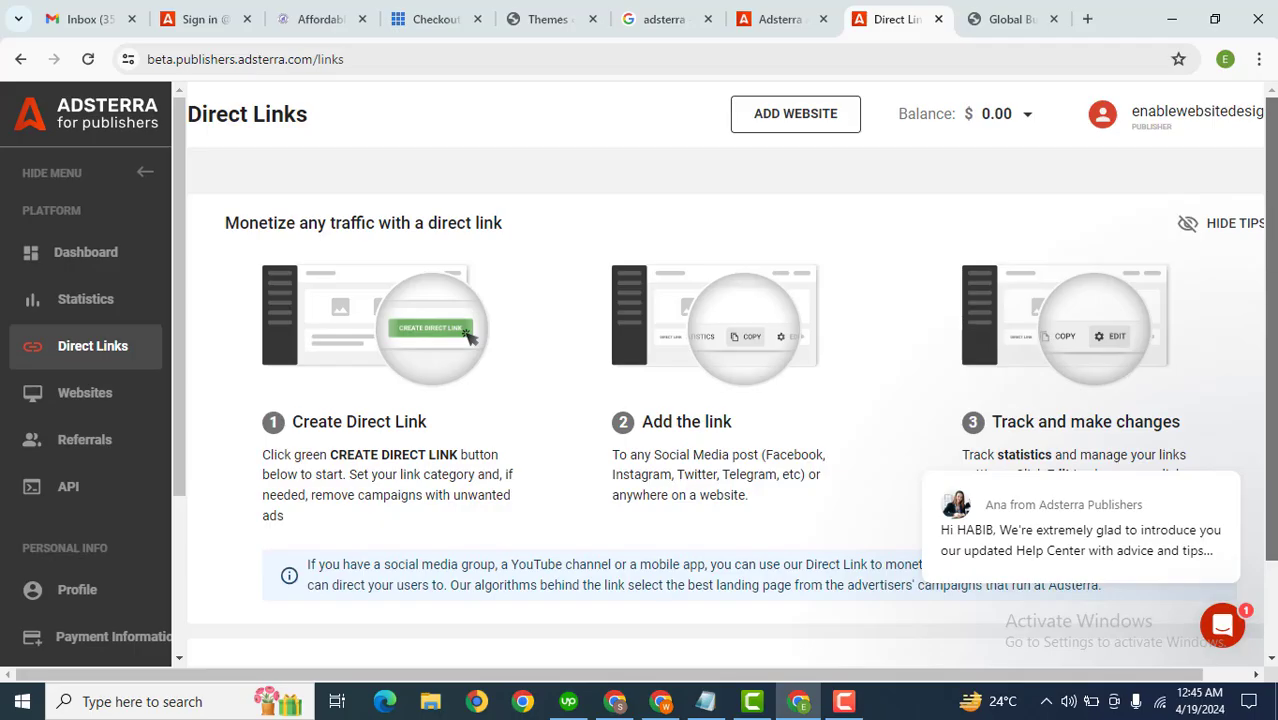
{"action": "scroll", "coordinate": [726, 380], "scroll_direction": "down", "scroll_amount": 2}
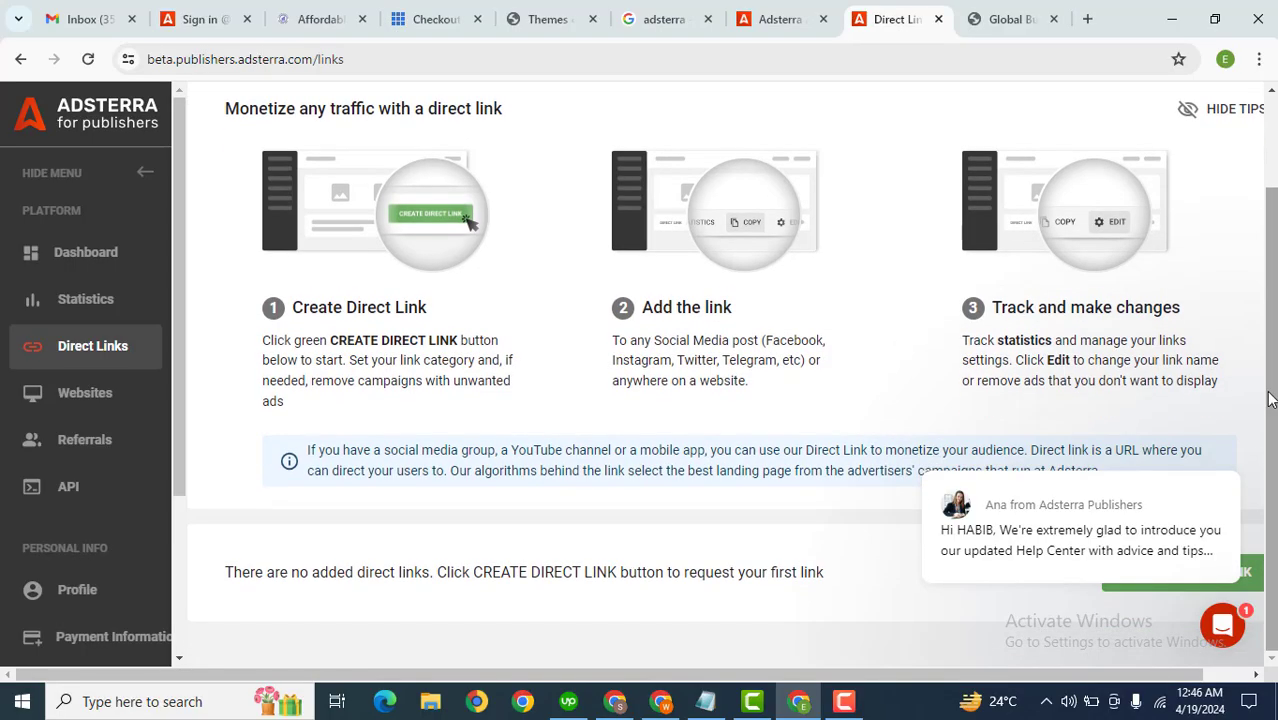
{"action": "left_click", "coordinate": [1226, 618]}
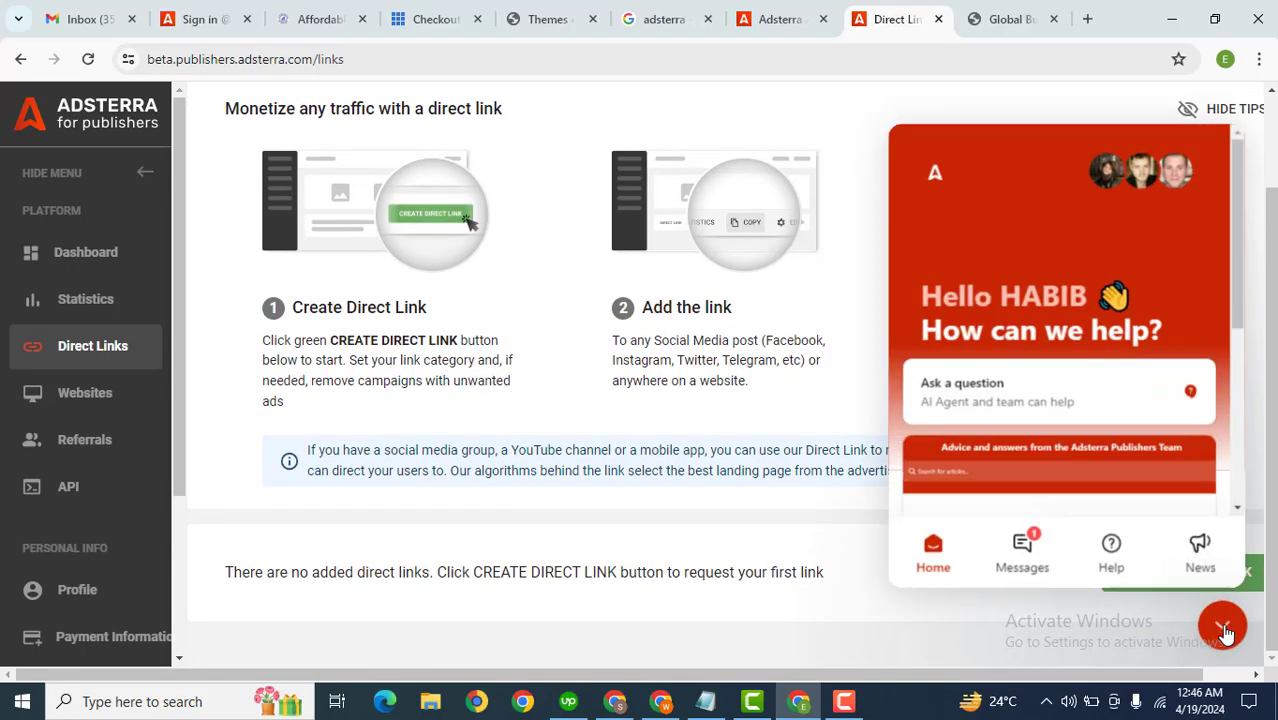
{"action": "left_click", "coordinate": [1230, 612]}
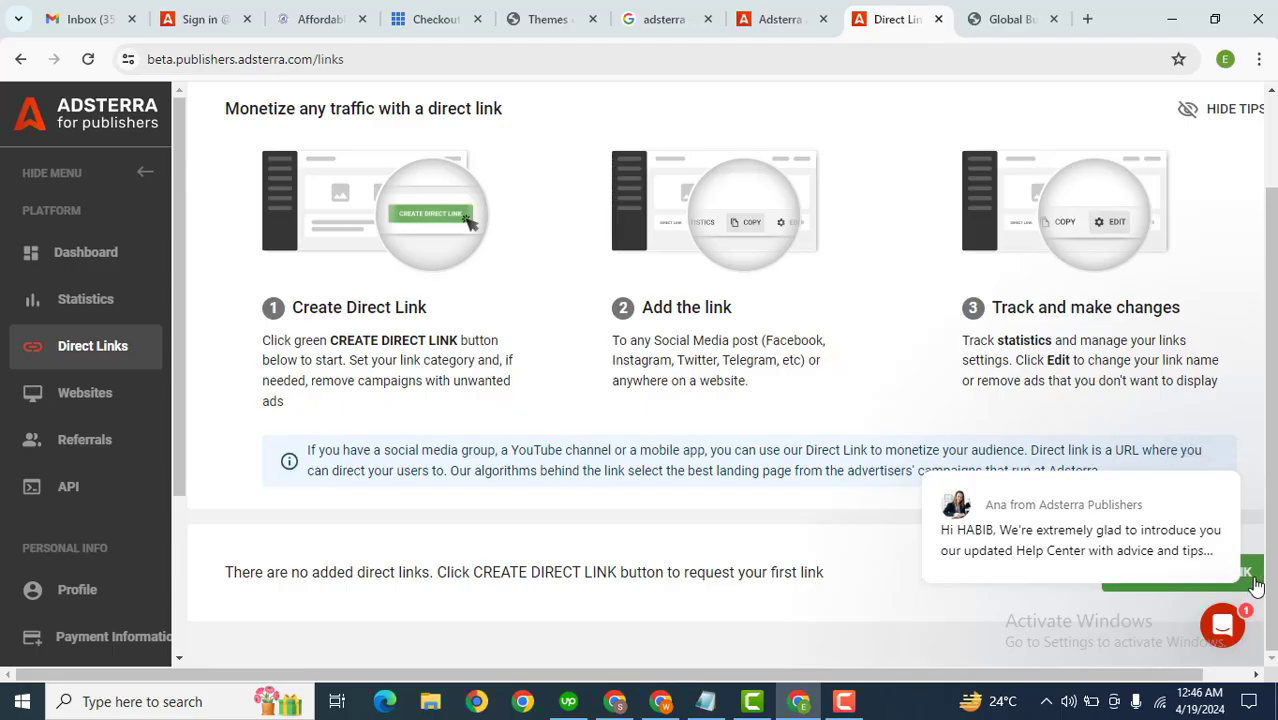
{"action": "left_click", "coordinate": [1240, 578]}
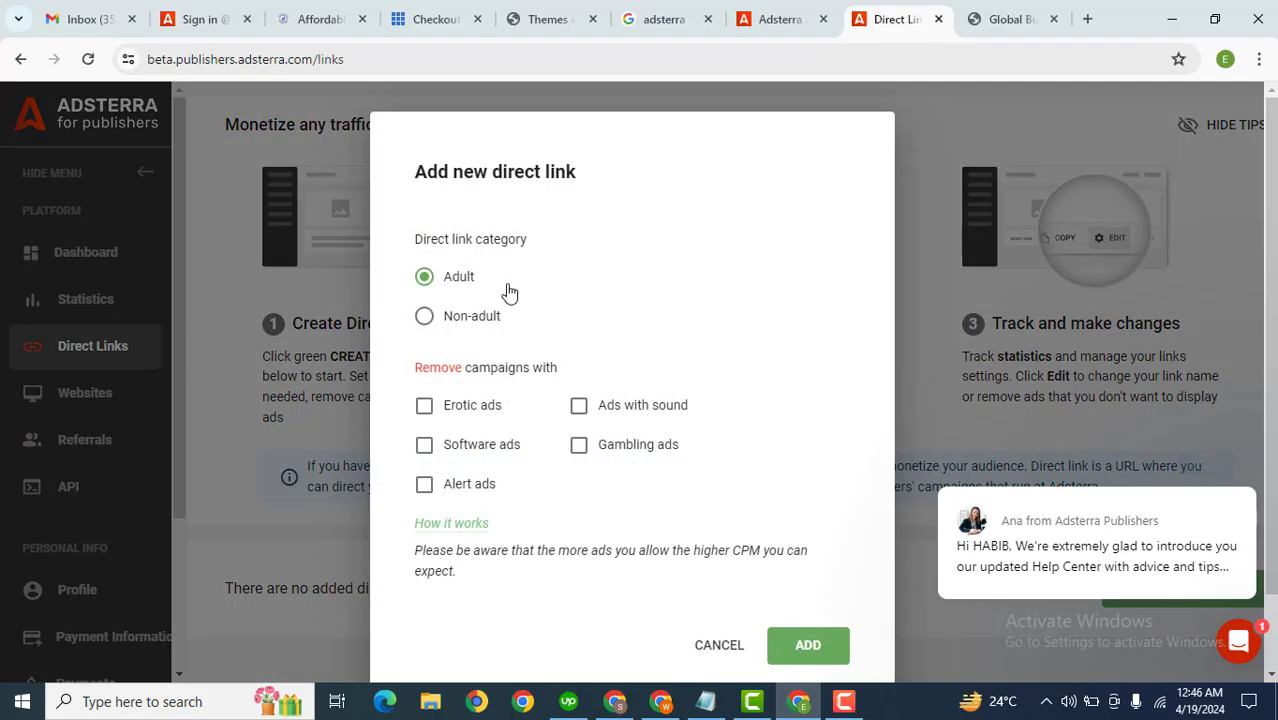
{"action": "left_click", "coordinate": [426, 316]}
{"action": "left_click", "coordinate": [810, 640]}
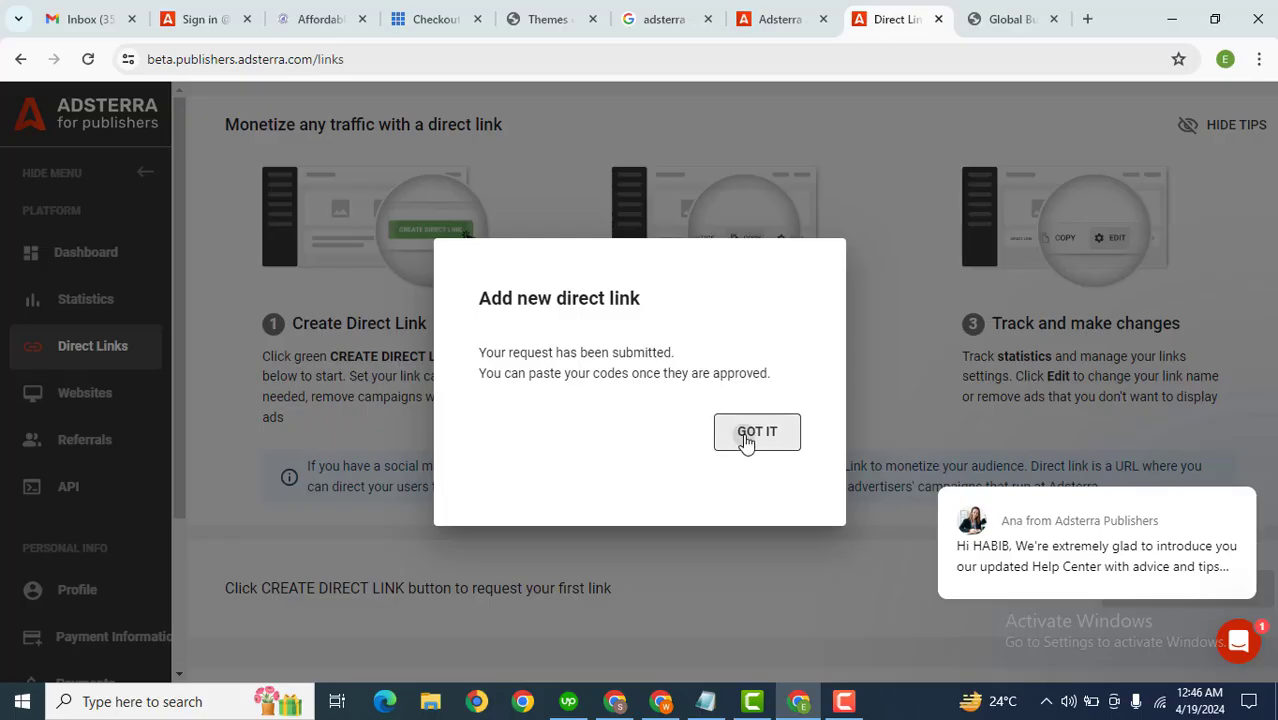
{"action": "left_click", "coordinate": [747, 442]}
Step: Add a Banner 160x600 ad unit to the 15.bigjollyshoes.com website and dismiss the confirmation
{"action": "scroll", "coordinate": [747, 442], "scroll_direction": "down", "scroll_amount": 3}
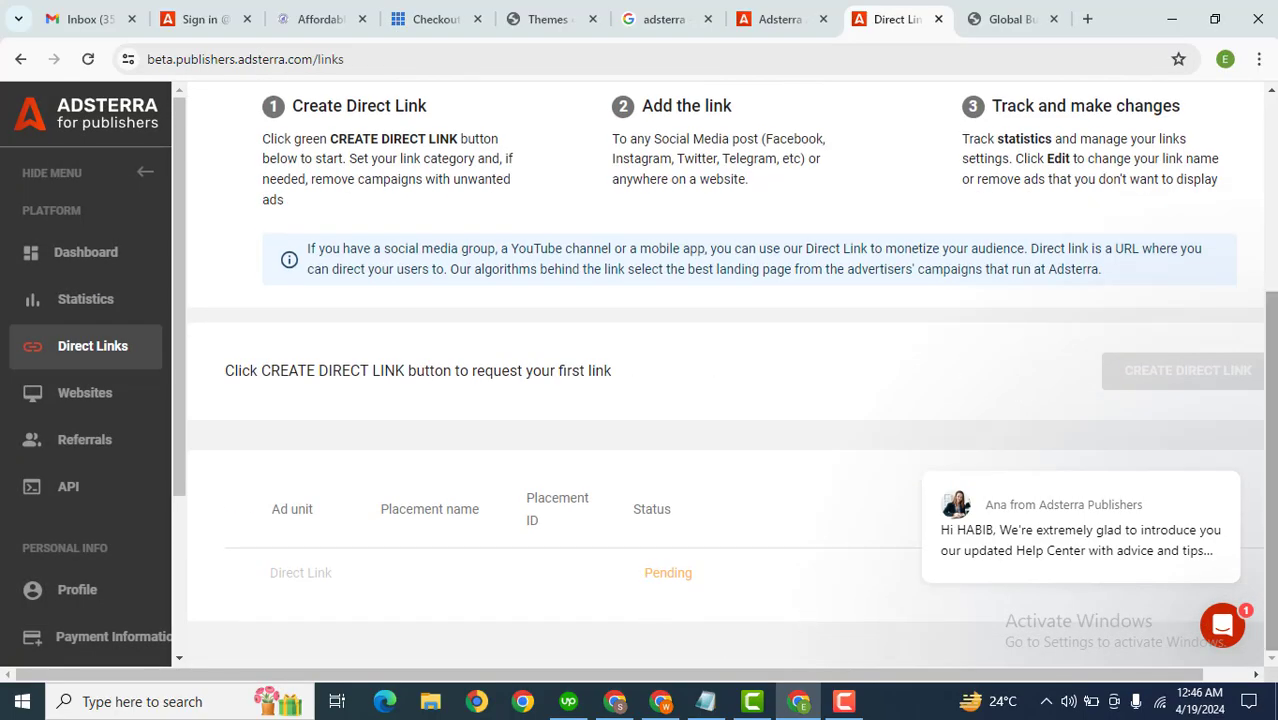
{"action": "scroll", "coordinate": [1245, 320], "scroll_direction": "up", "scroll_amount": 3}
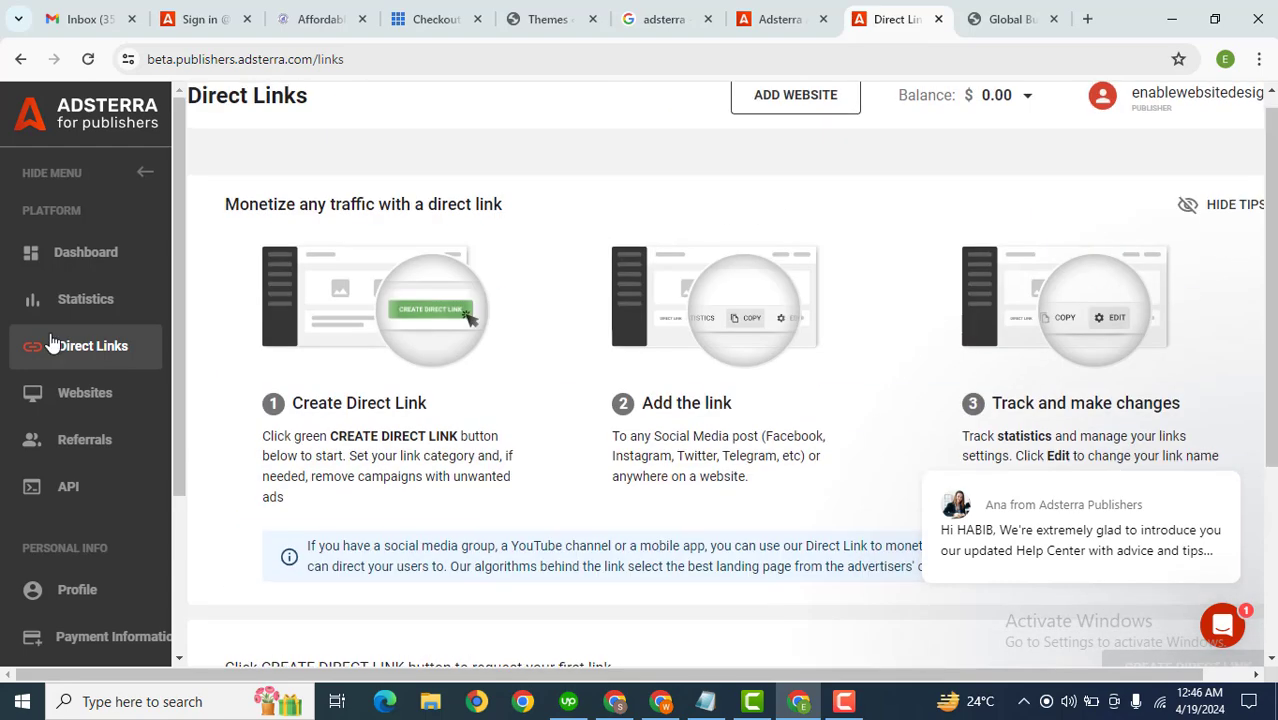
{"action": "left_click", "coordinate": [80, 396]}
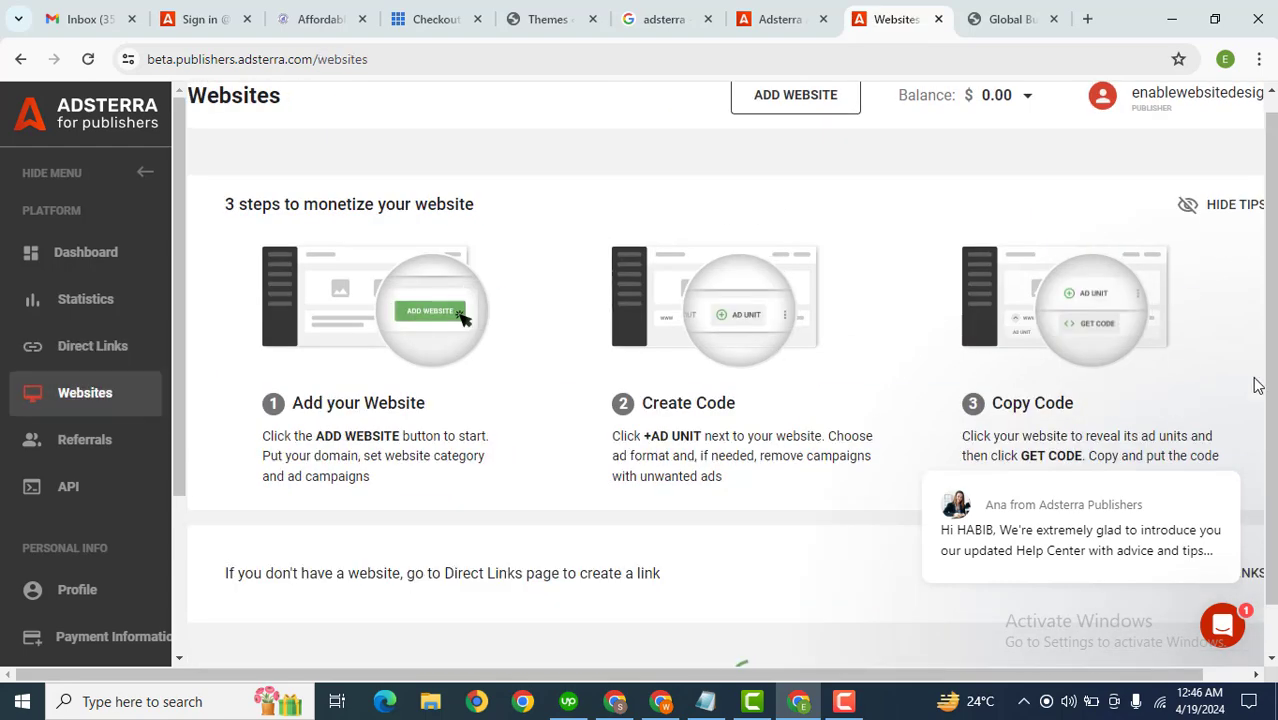
{"action": "scroll", "coordinate": [1258, 385], "scroll_direction": "down", "scroll_amount": 2}
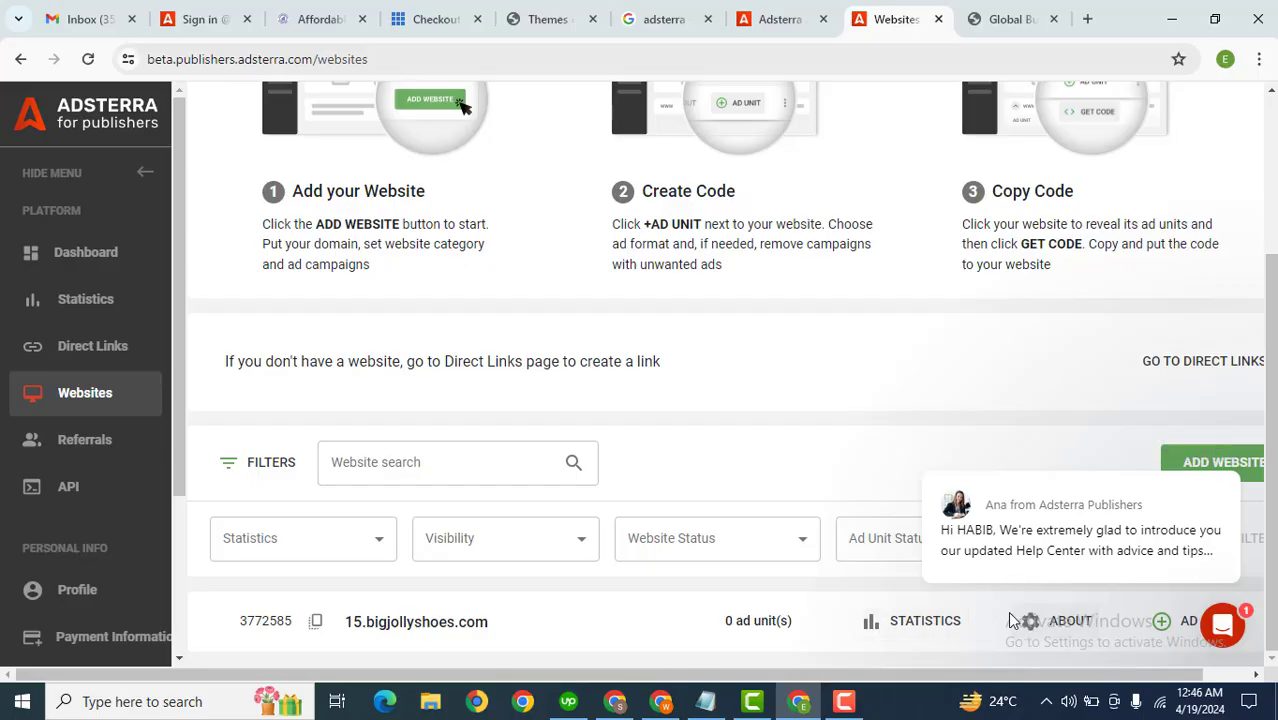
{"action": "left_click", "coordinate": [1176, 624]}
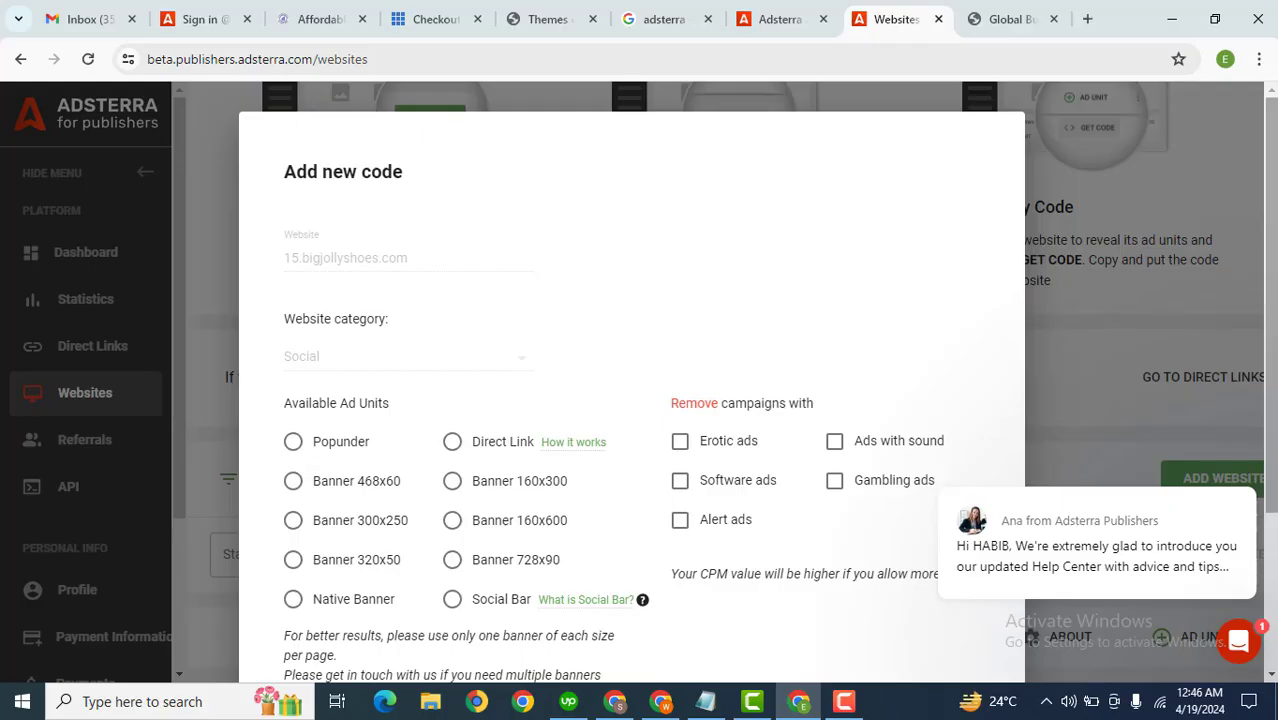
{"action": "scroll", "coordinate": [1272, 465], "scroll_direction": "down", "scroll_amount": 3}
{"action": "left_click_drag", "start_coordinate": [1272, 465], "coordinate": [1272, 485]}
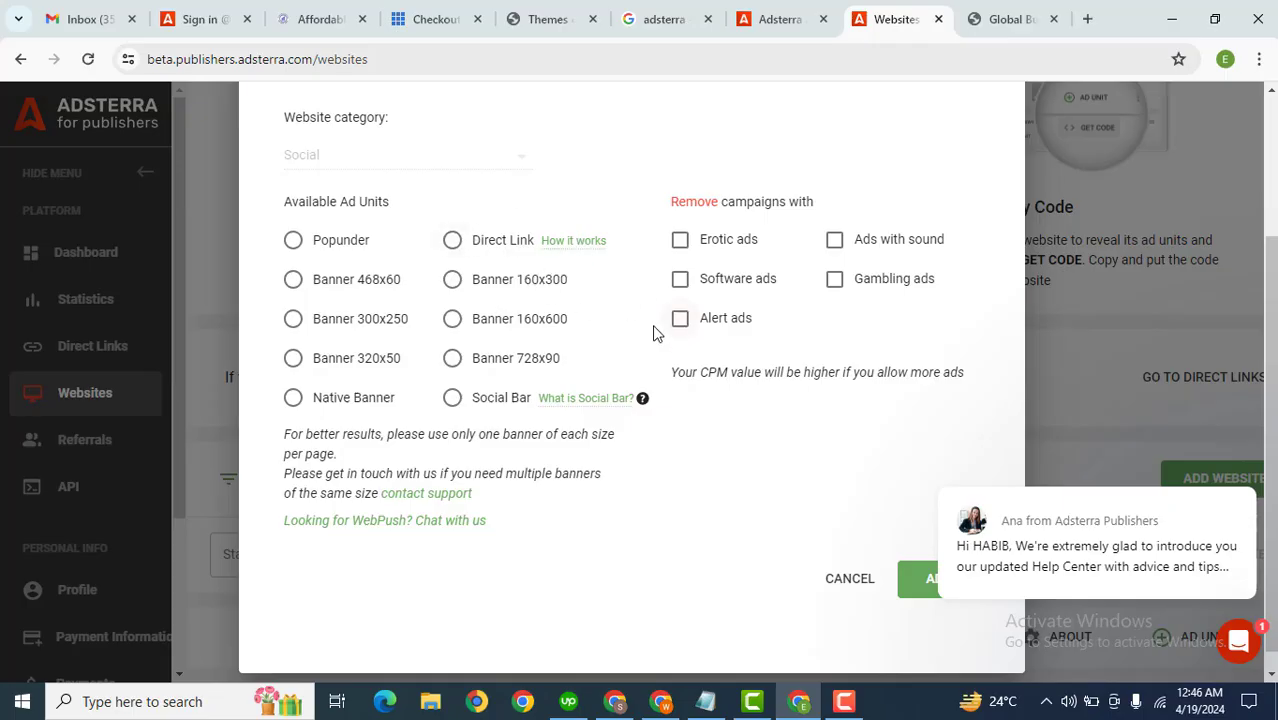
{"action": "left_click", "coordinate": [452, 320]}
{"action": "left_click", "coordinate": [921, 592]}
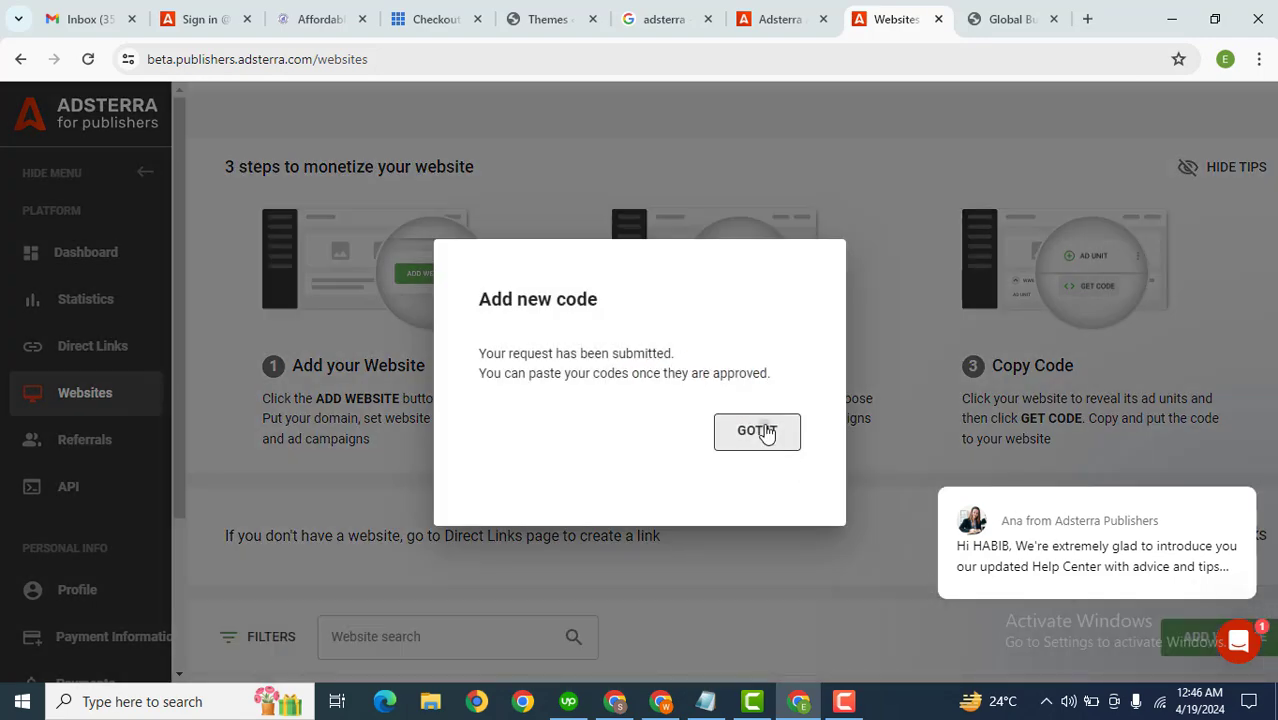
{"action": "left_click", "coordinate": [766, 432]}
Step: Expand the 15.bigjollyshoes.com website row to review its ad units
{"action": "scroll", "coordinate": [800, 560], "scroll_direction": "down", "scroll_amount": 2}
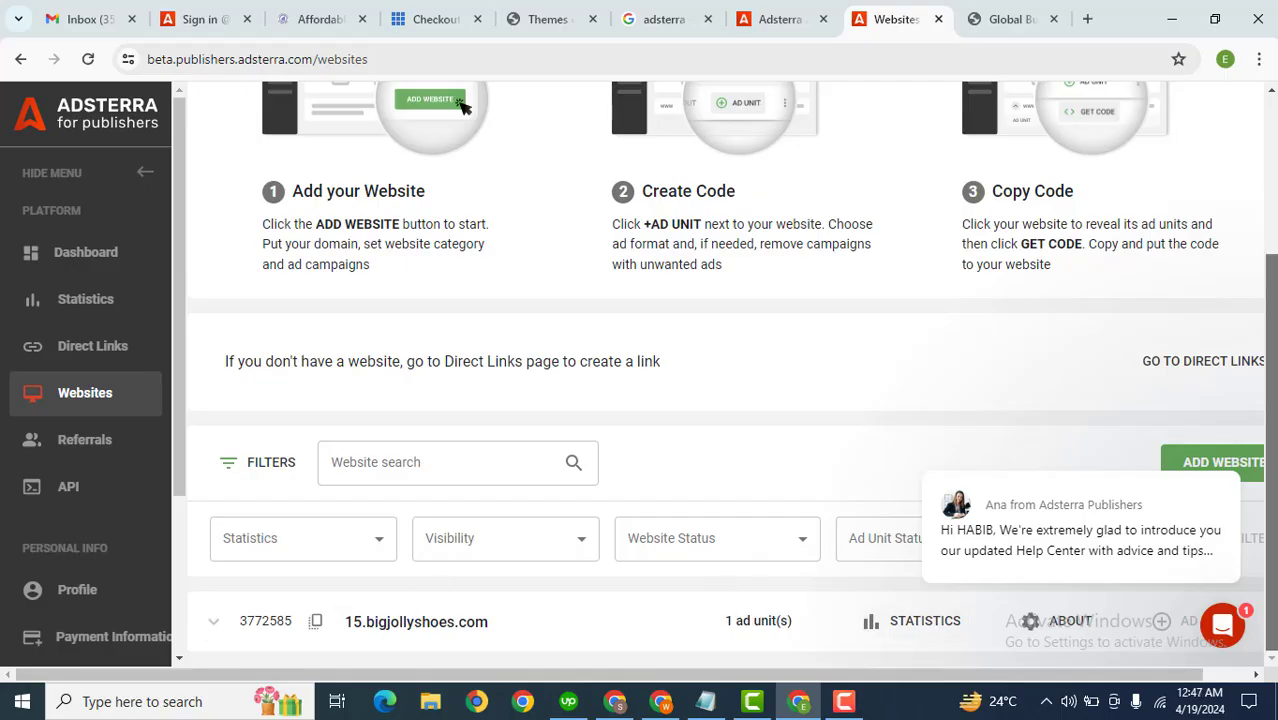
{"action": "left_click", "coordinate": [216, 626]}
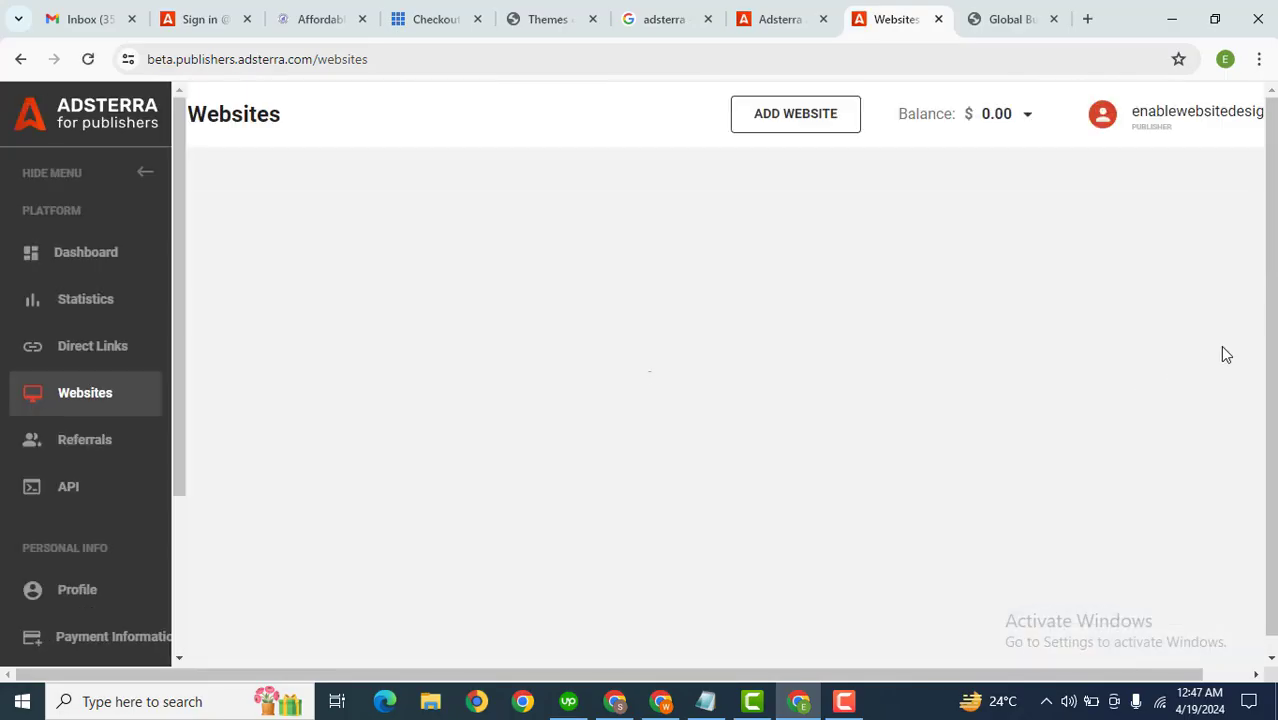
{"action": "scroll", "coordinate": [462, 554], "scroll_direction": "down", "scroll_amount": 1}
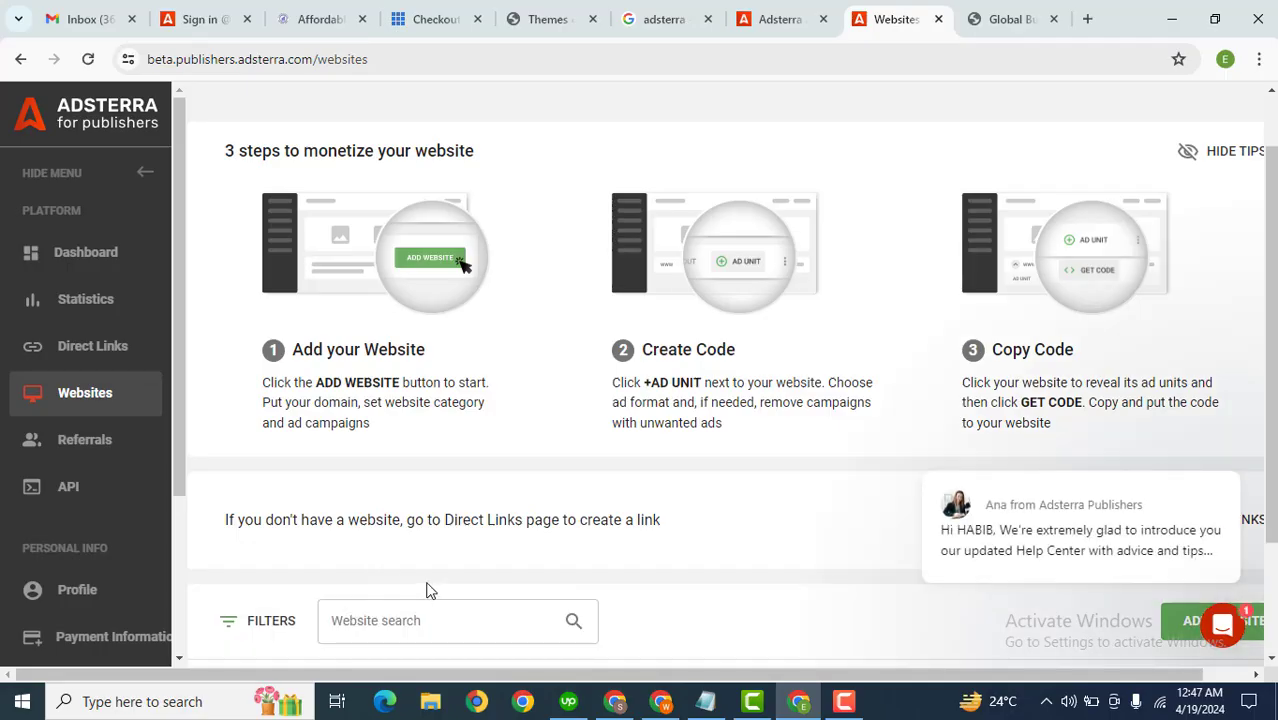
{"action": "scroll", "coordinate": [316, 632], "scroll_direction": "down", "scroll_amount": 2}
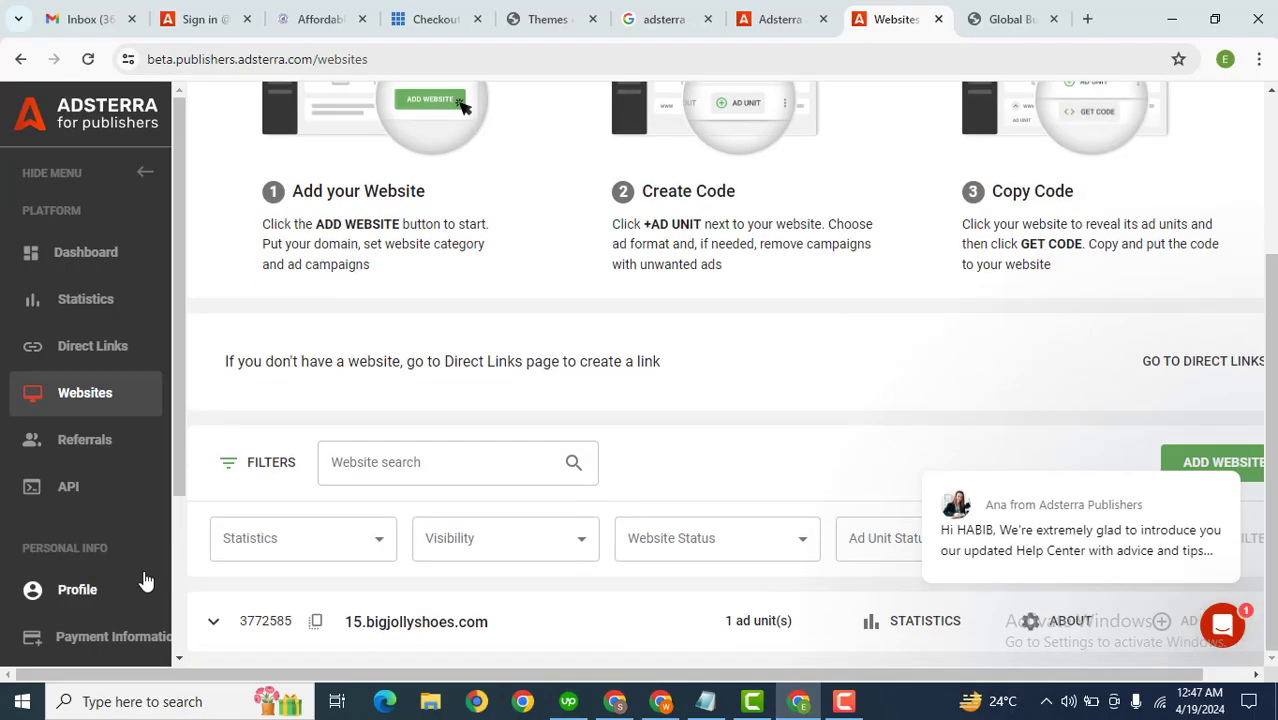
{"action": "left_click", "coordinate": [222, 619]}
{"action": "scroll", "coordinate": [762, 470], "scroll_direction": "down", "scroll_amount": 1}
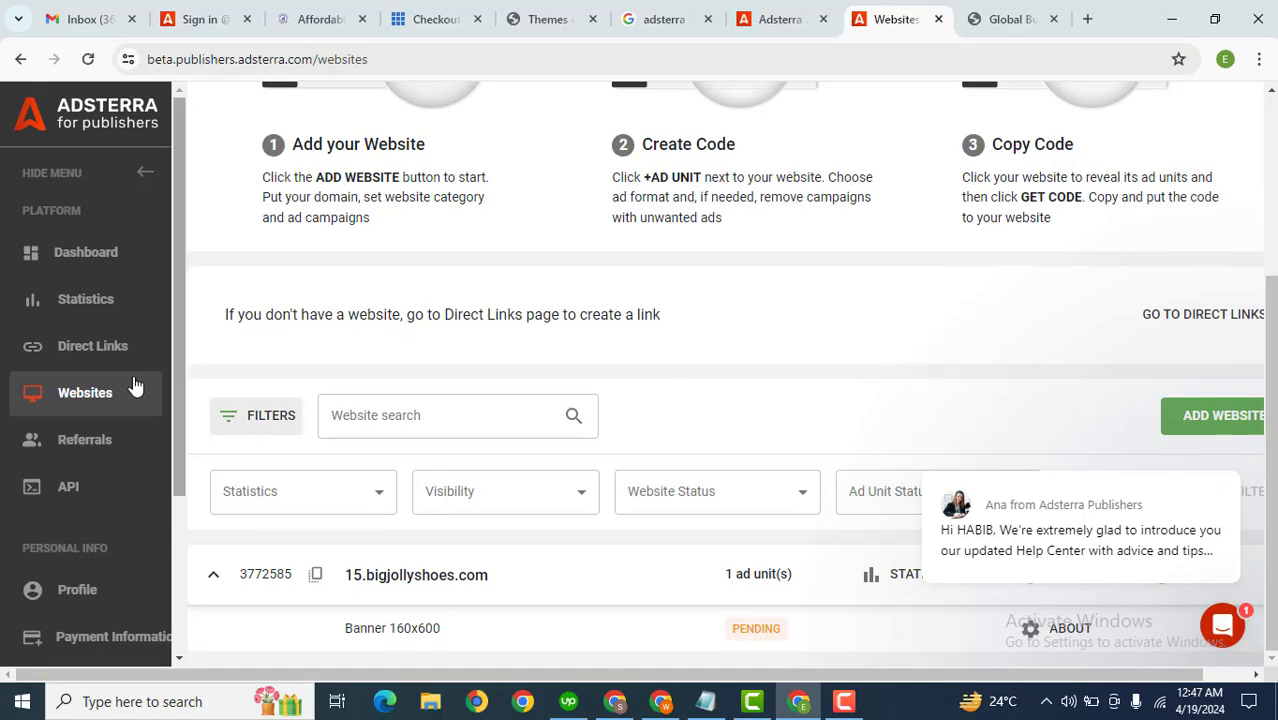
Step: Open the Direct Links page and review the created direct link
{"action": "left_click", "coordinate": [77, 350]}
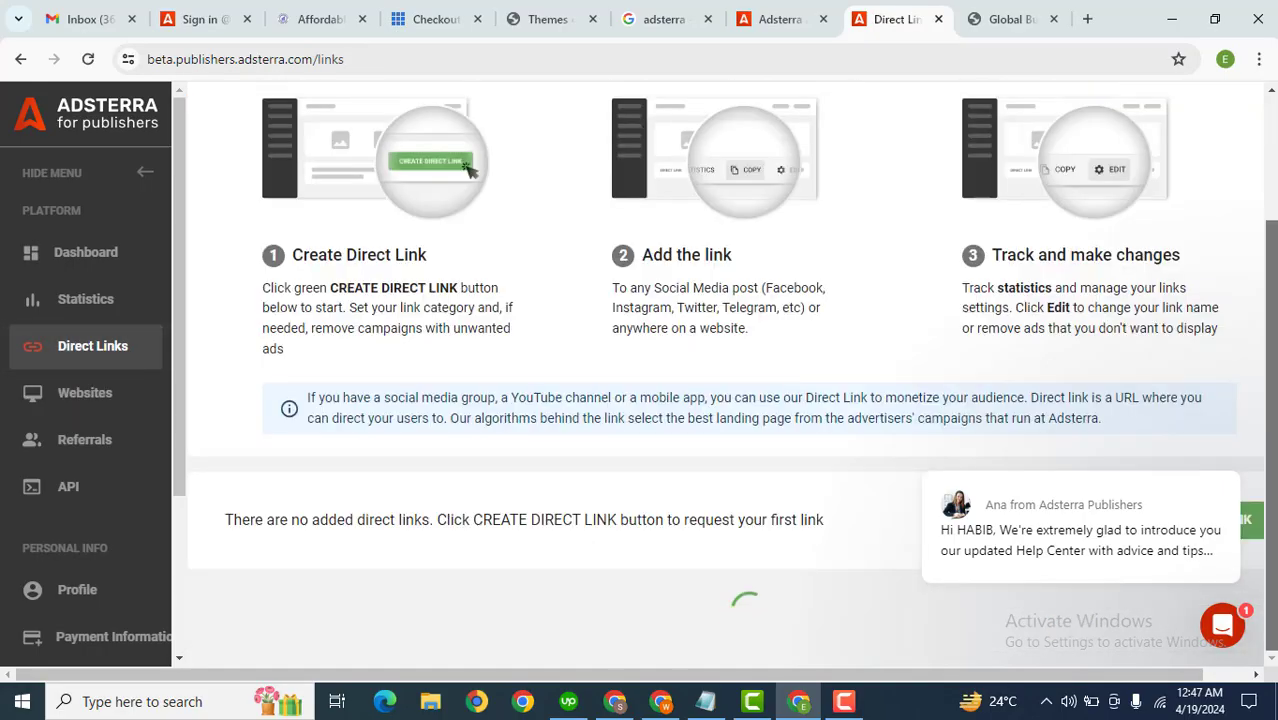
{"action": "scroll", "coordinate": [990, 500], "scroll_direction": "down", "scroll_amount": 2}
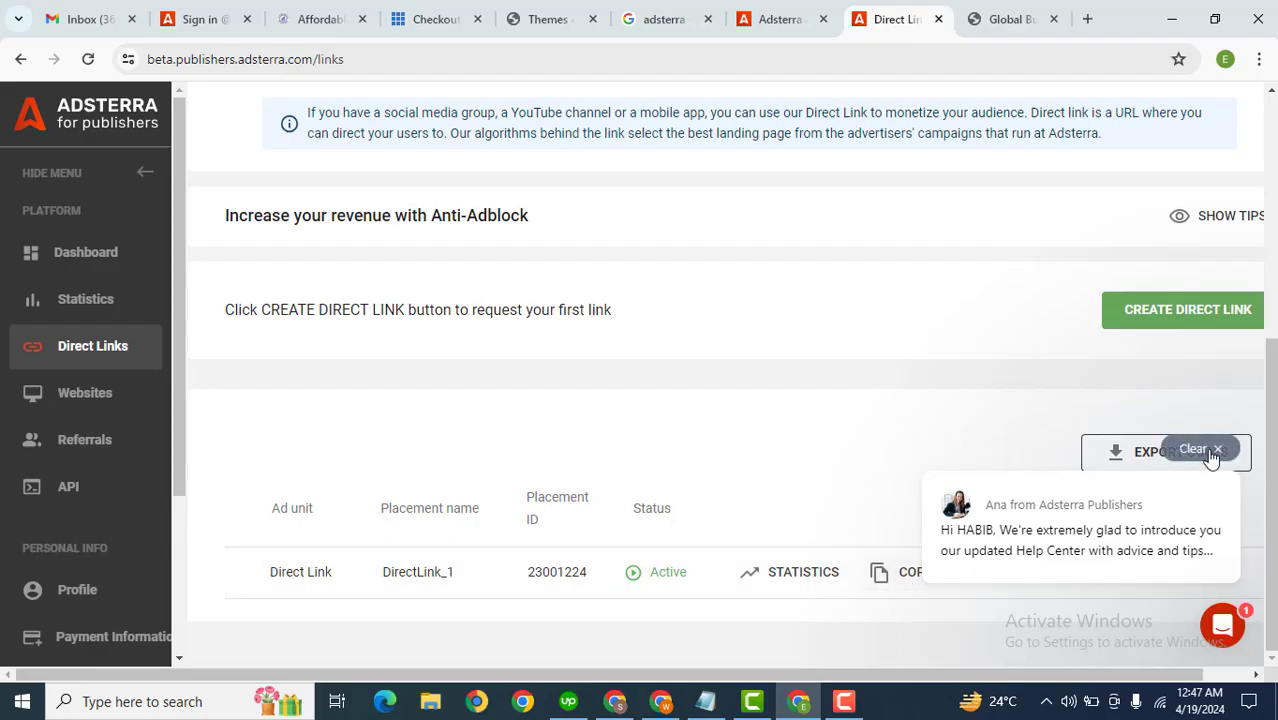
{"action": "left_click", "coordinate": [1210, 452]}
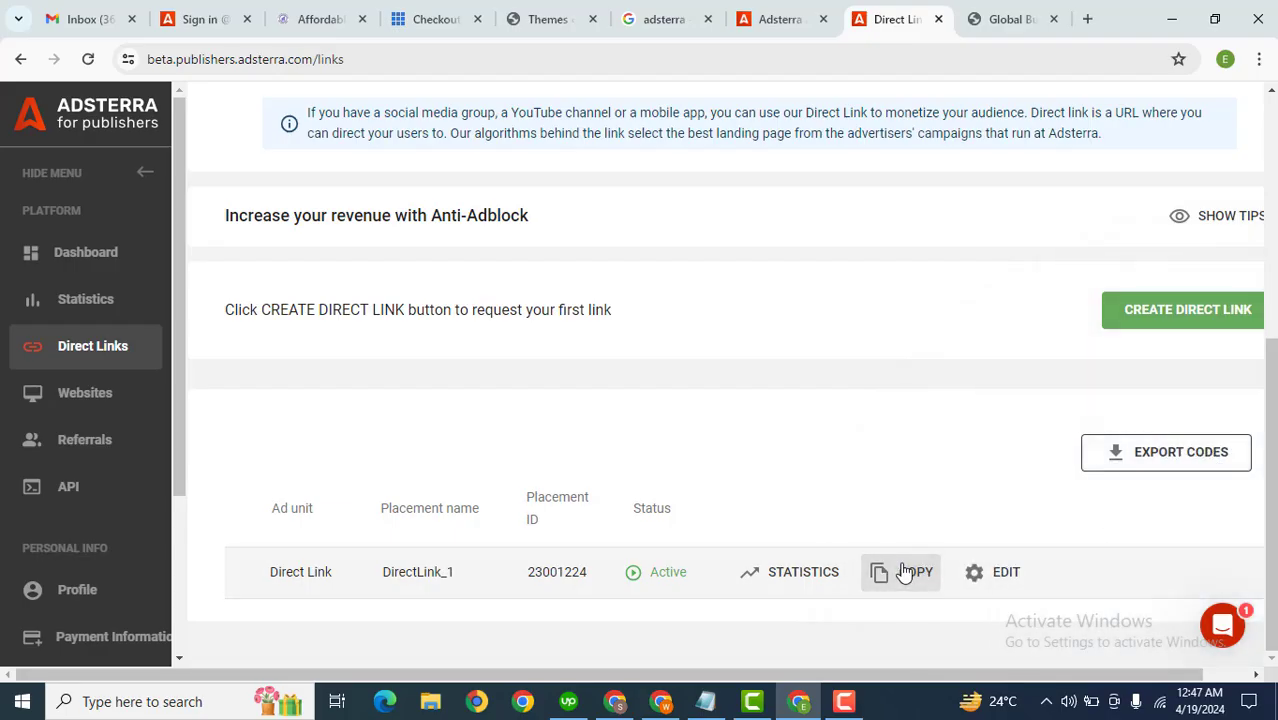
Step: From the live site, open a new post editor and the WordPress dashboard in separate tabs
{"action": "left_click", "coordinate": [981, 8]}
{"action": "left_click", "coordinate": [568, 177]}
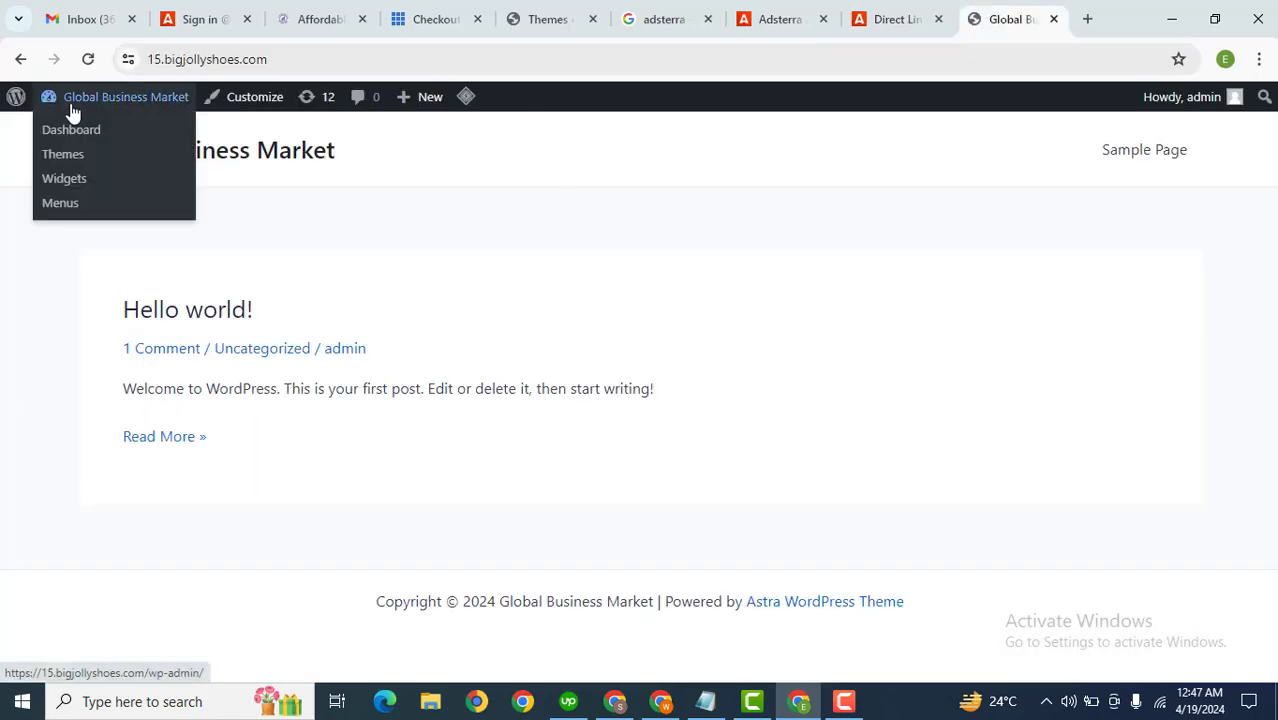
{"action": "mouse_move", "coordinate": [408, 95]}
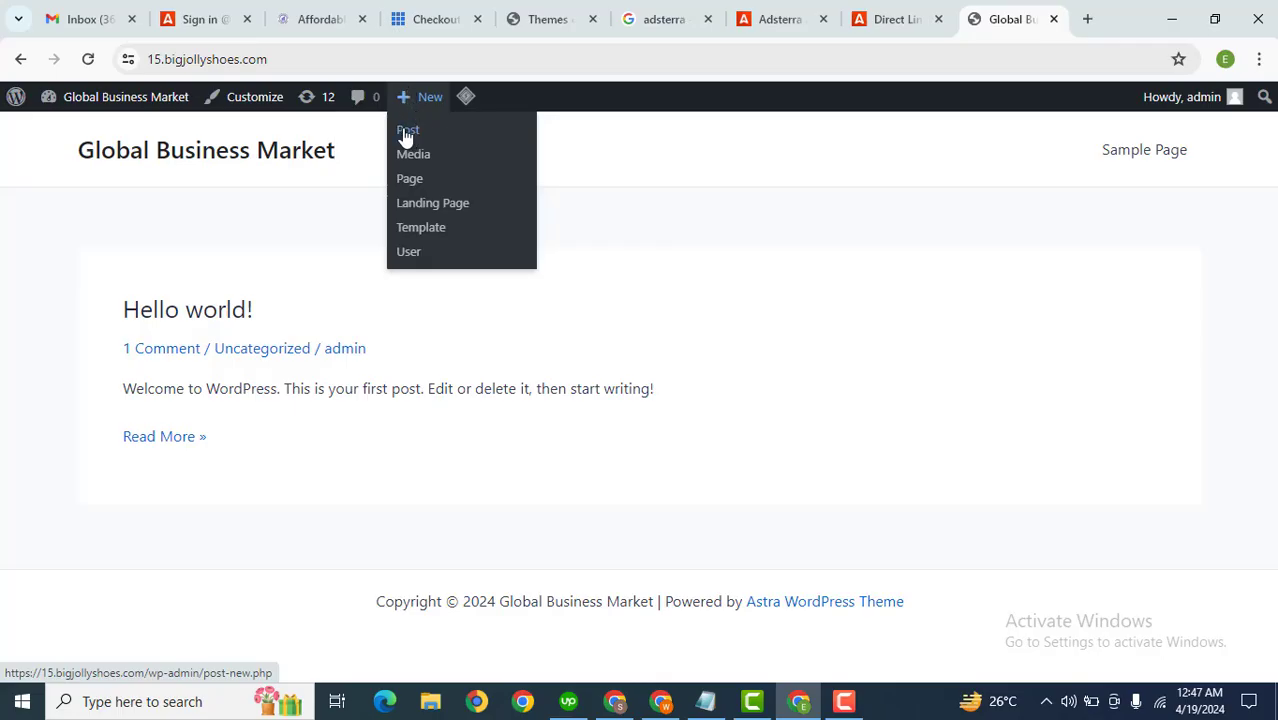
{"action": "middle_click", "coordinate": [406, 132]}
{"action": "left_click", "coordinate": [997, 10]}
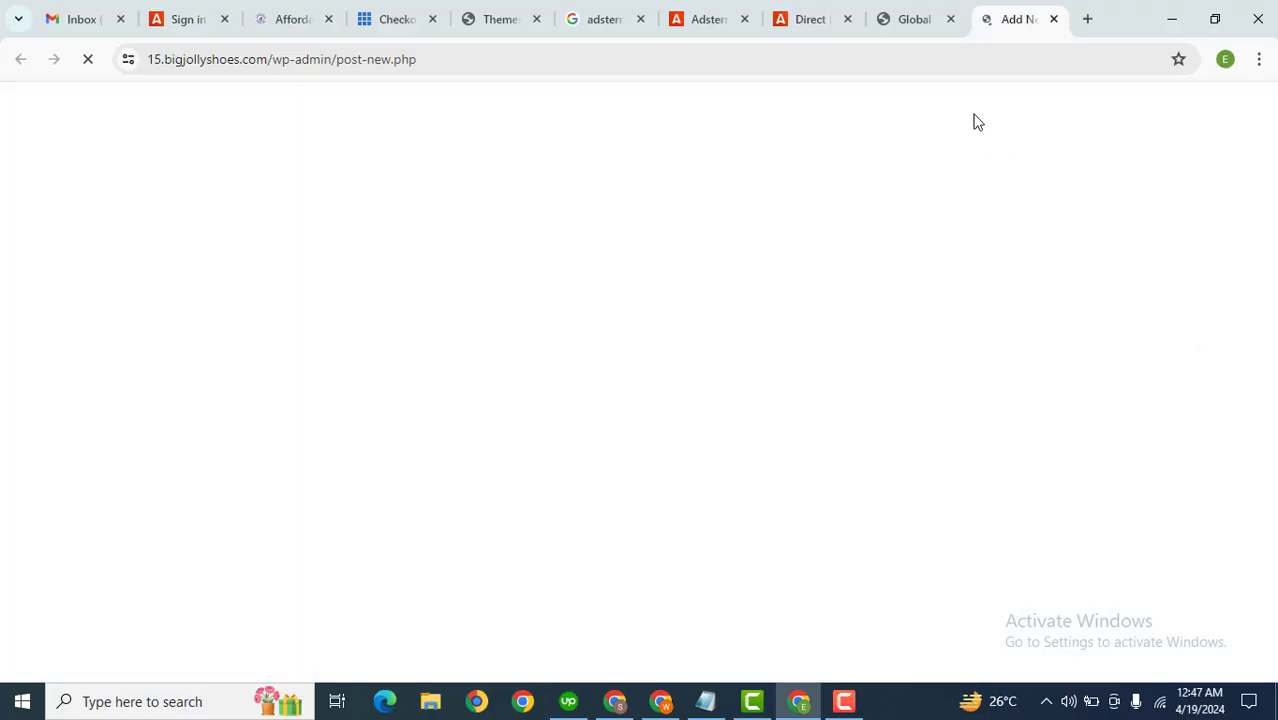
{"action": "left_click", "coordinate": [938, 12]}
{"action": "mouse_move", "coordinate": [138, 110]}
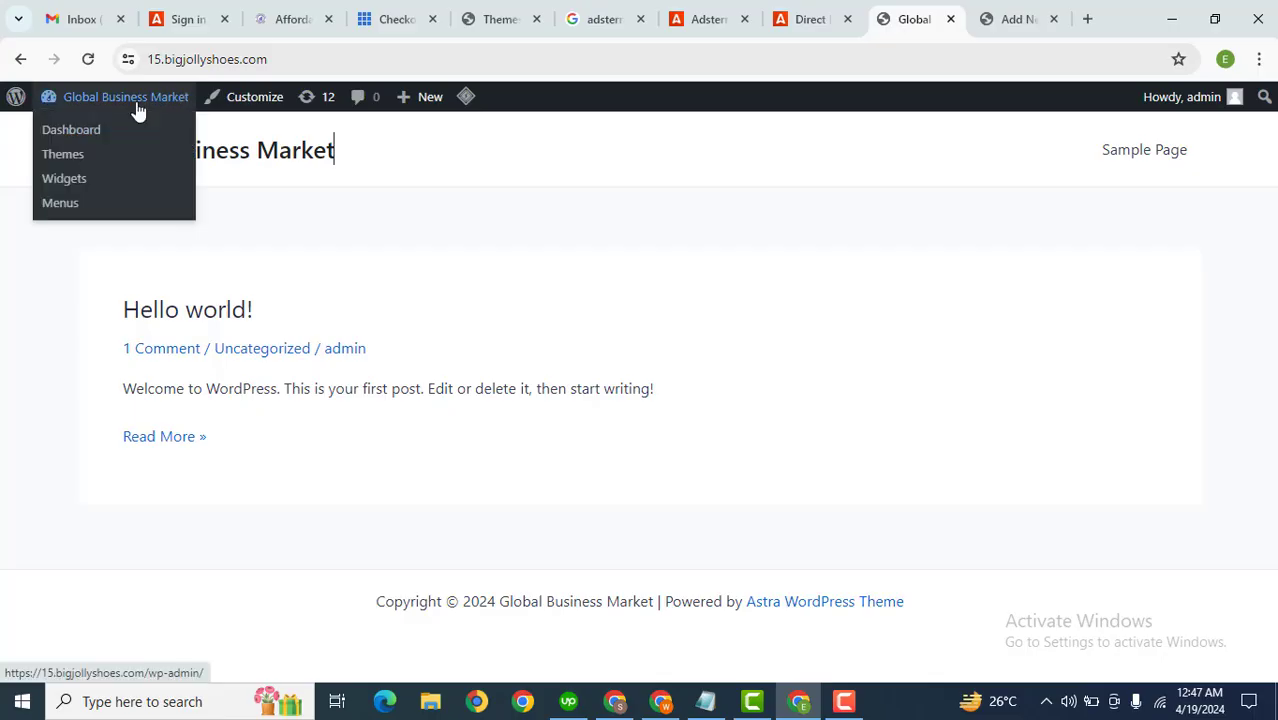
{"action": "middle_click", "coordinate": [113, 130]}
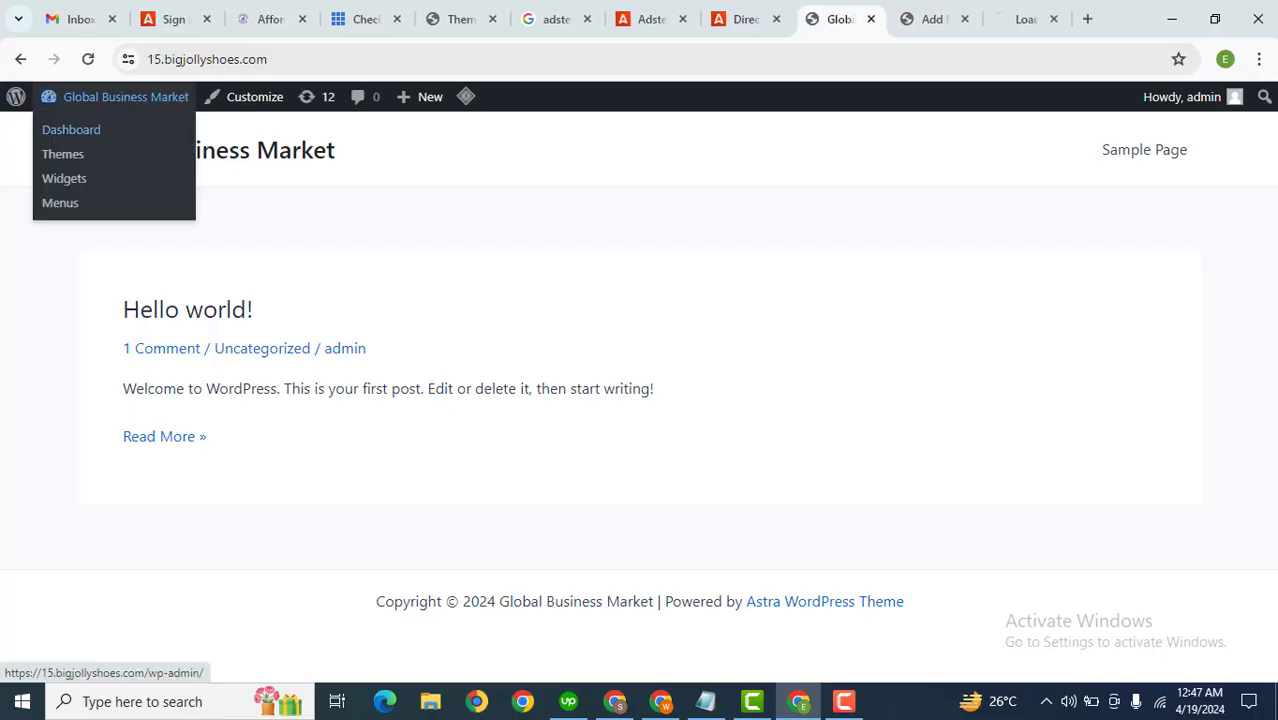
Step: Go to the dashboard's Add Plugins page and activate the Classic Editor plugin
{"action": "left_click", "coordinate": [1016, 16]}
{"action": "left_click", "coordinate": [938, 12]}
{"action": "left_click", "coordinate": [1016, 18]}
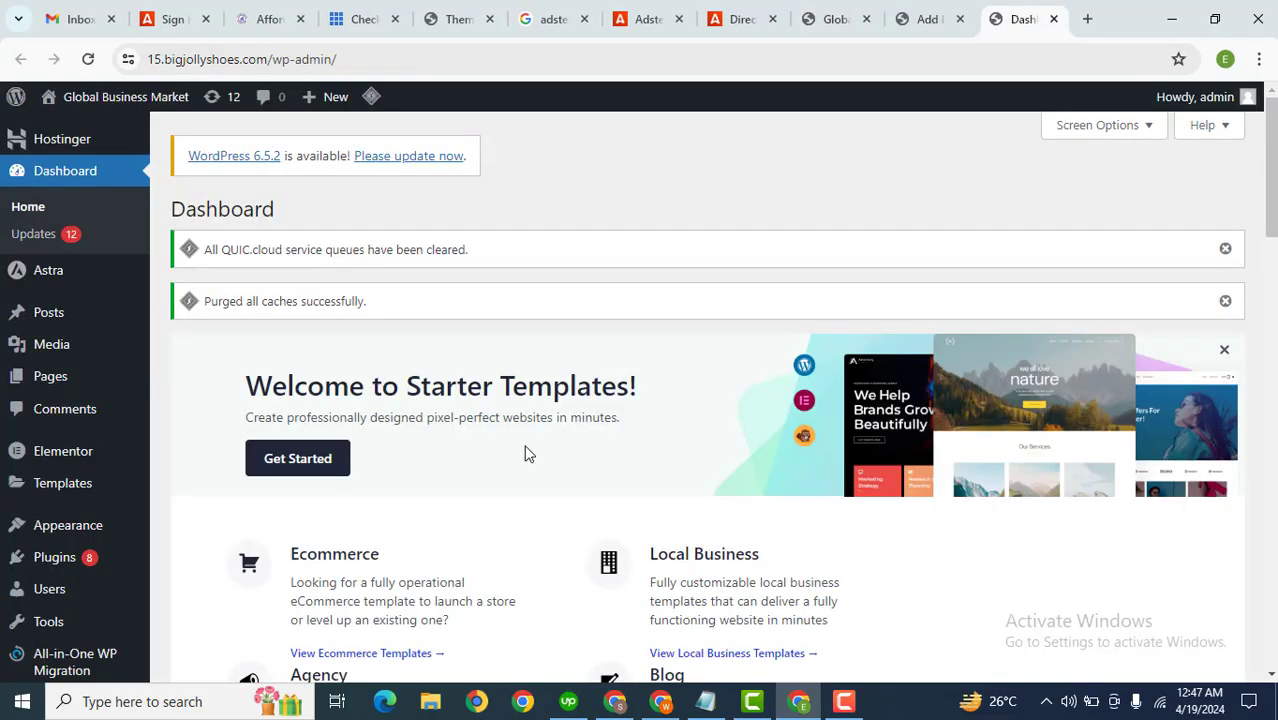
{"action": "left_click", "coordinate": [211, 585]}
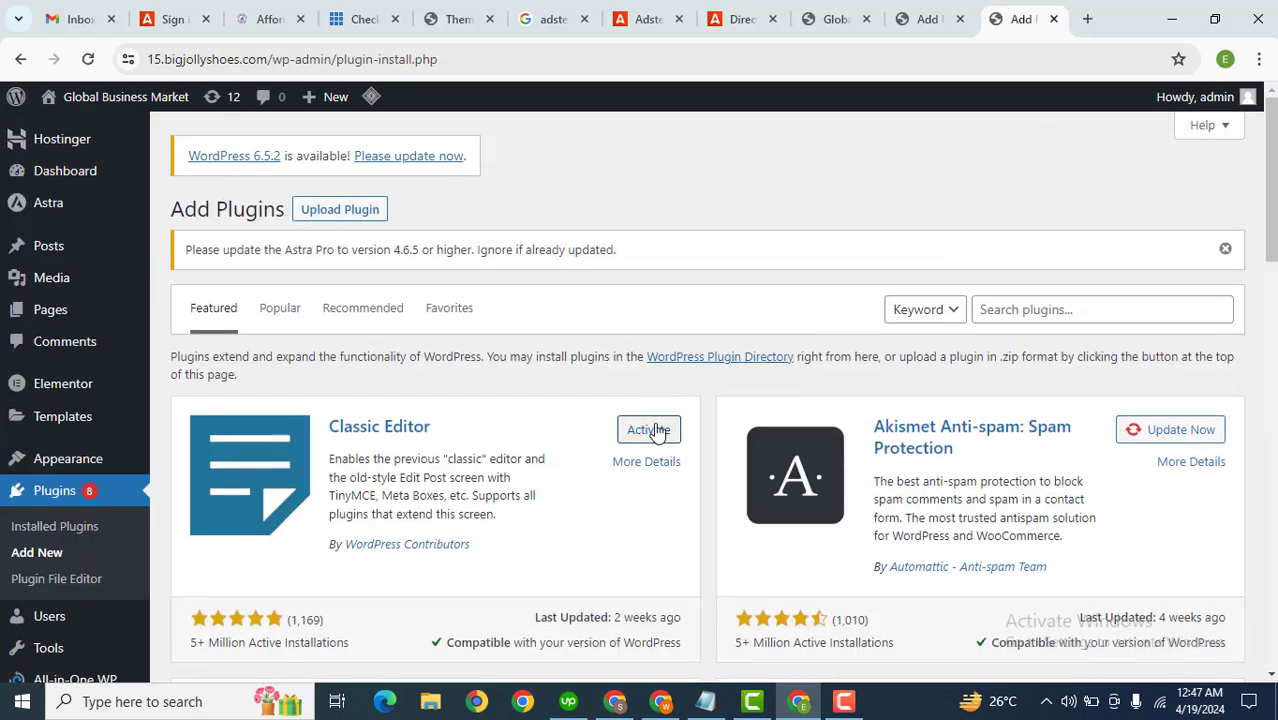
{"action": "left_click", "coordinate": [664, 432]}
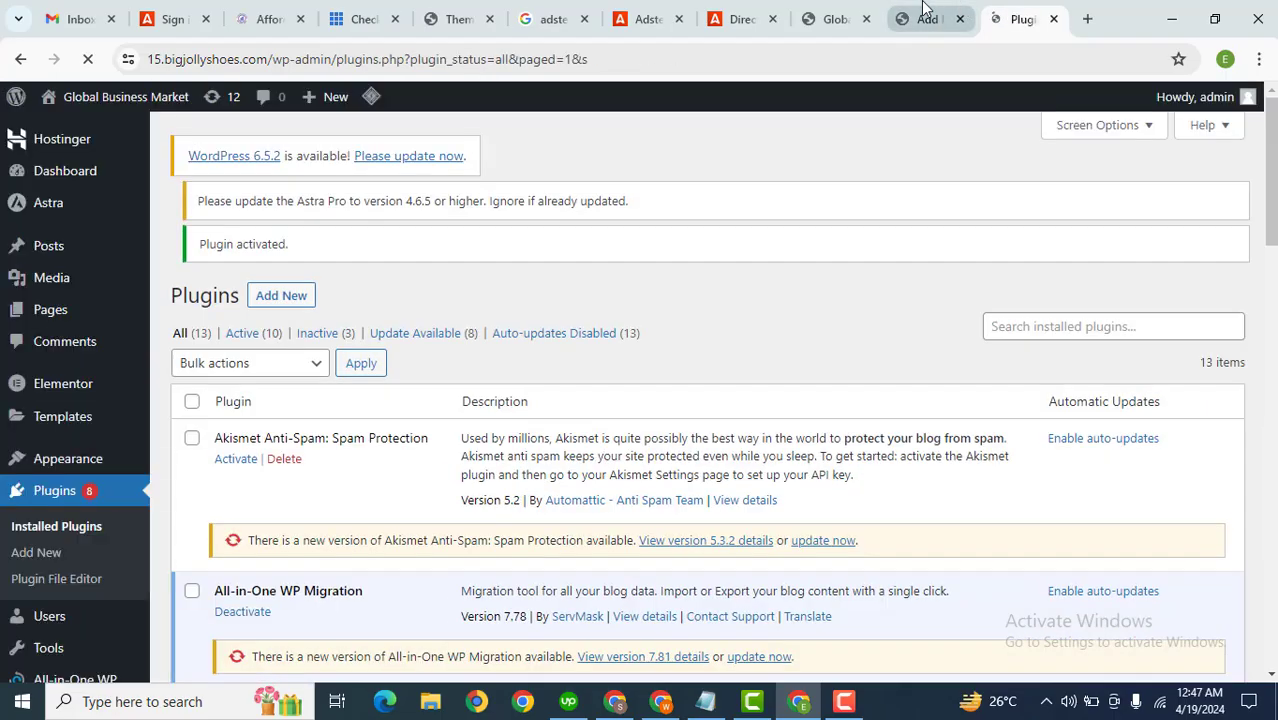
Step: Write a new post titled Post1 with sample text about top mobile phones and publish it
{"action": "left_click", "coordinate": [925, 10]}
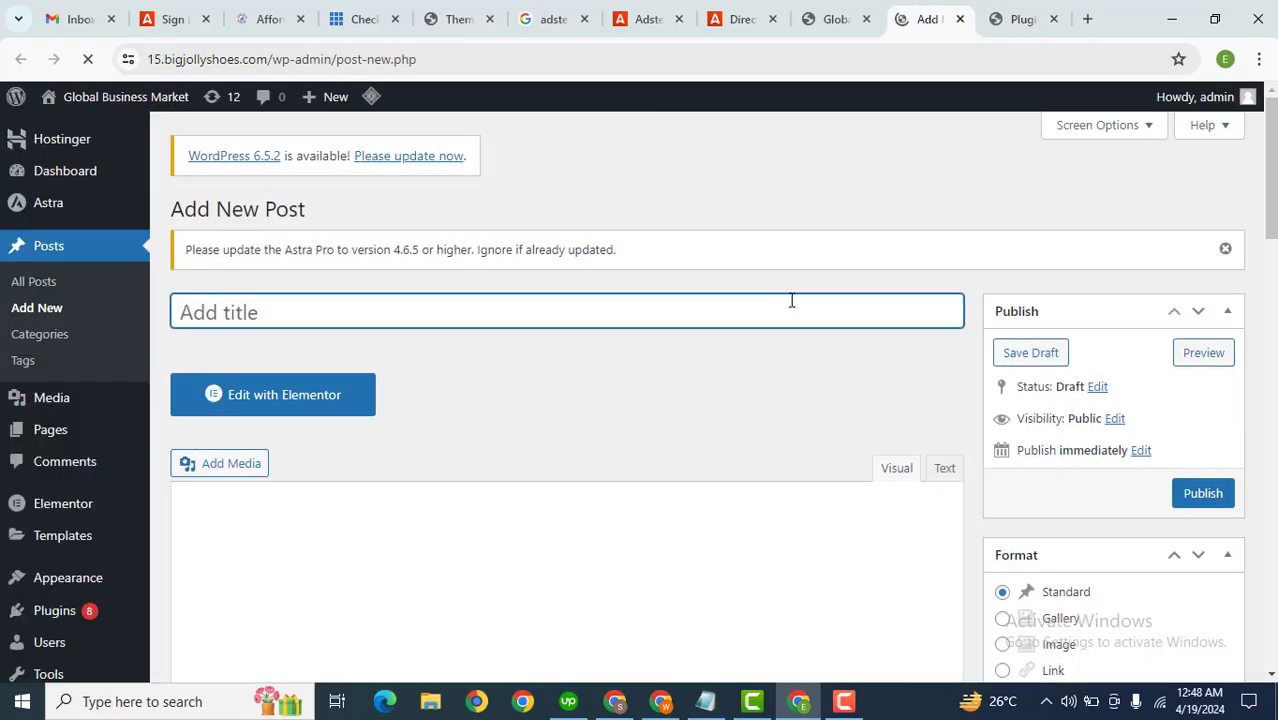
{"action": "key", "text": "Caps_Lock"}
{"action": "type", "text": "Post1"}
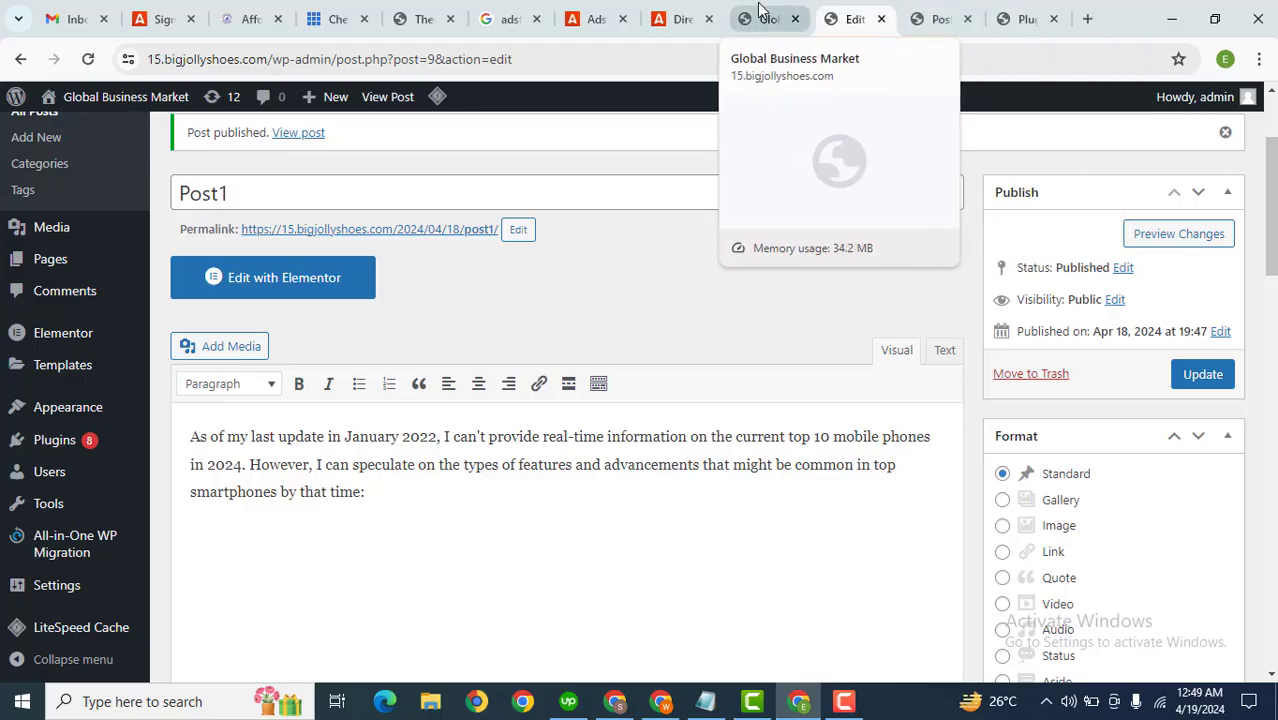
Step: Copy the DirectLink_1 URL from the Direct Links page
{"action": "left_click", "coordinate": [676, 12]}
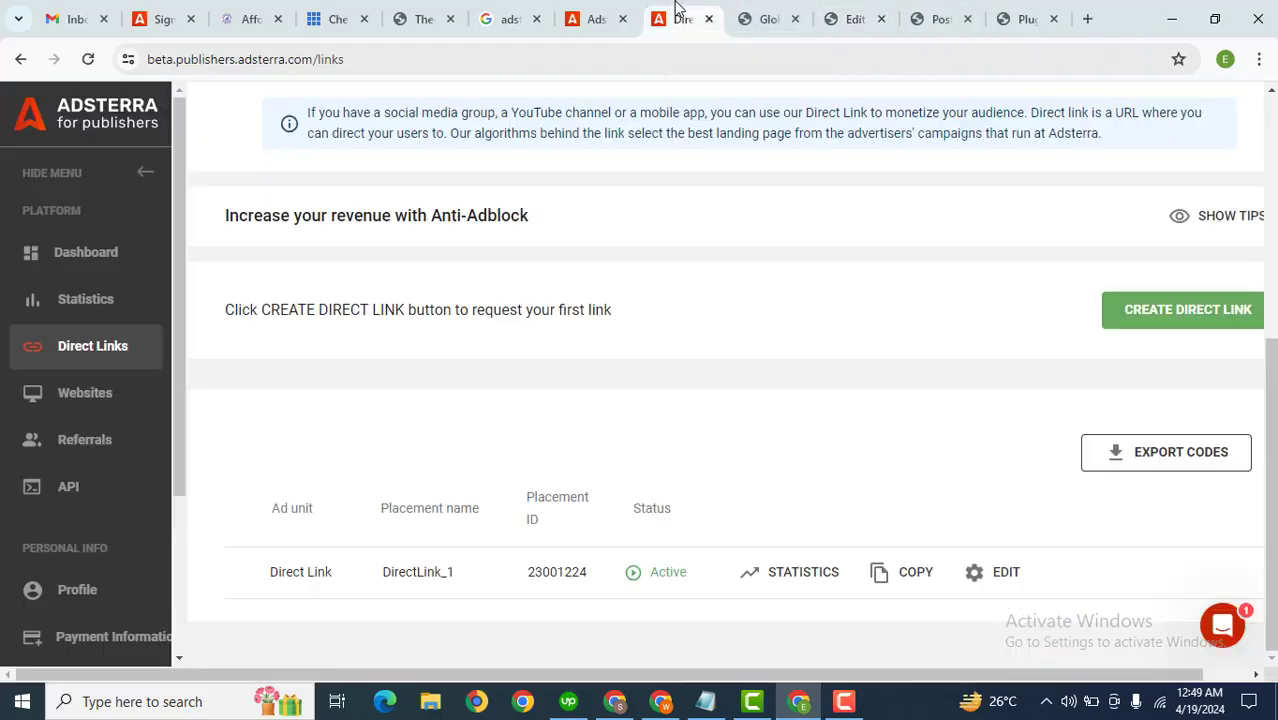
{"action": "left_click", "coordinate": [910, 572]}
Step: In the Post1 editor, select all the text and link it to the copied direct link URL
{"action": "left_click", "coordinate": [958, 10]}
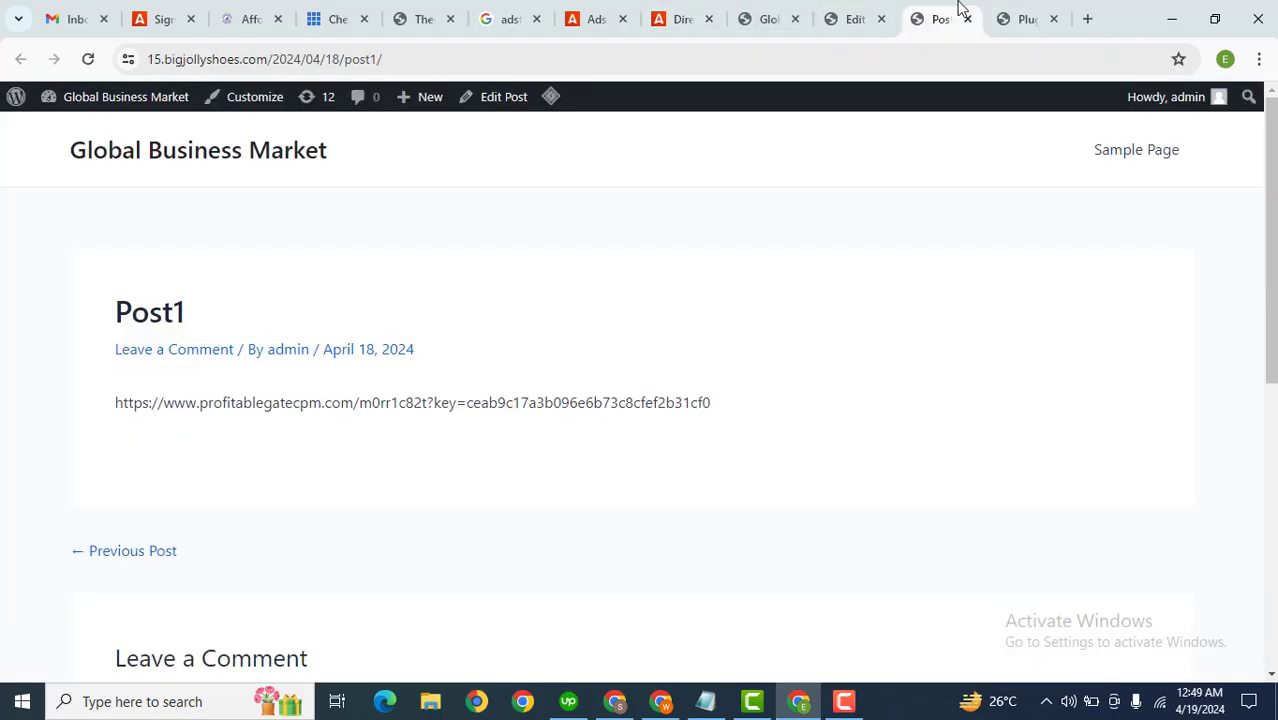
{"action": "left_click", "coordinate": [1010, 14]}
{"action": "left_click", "coordinate": [853, 10]}
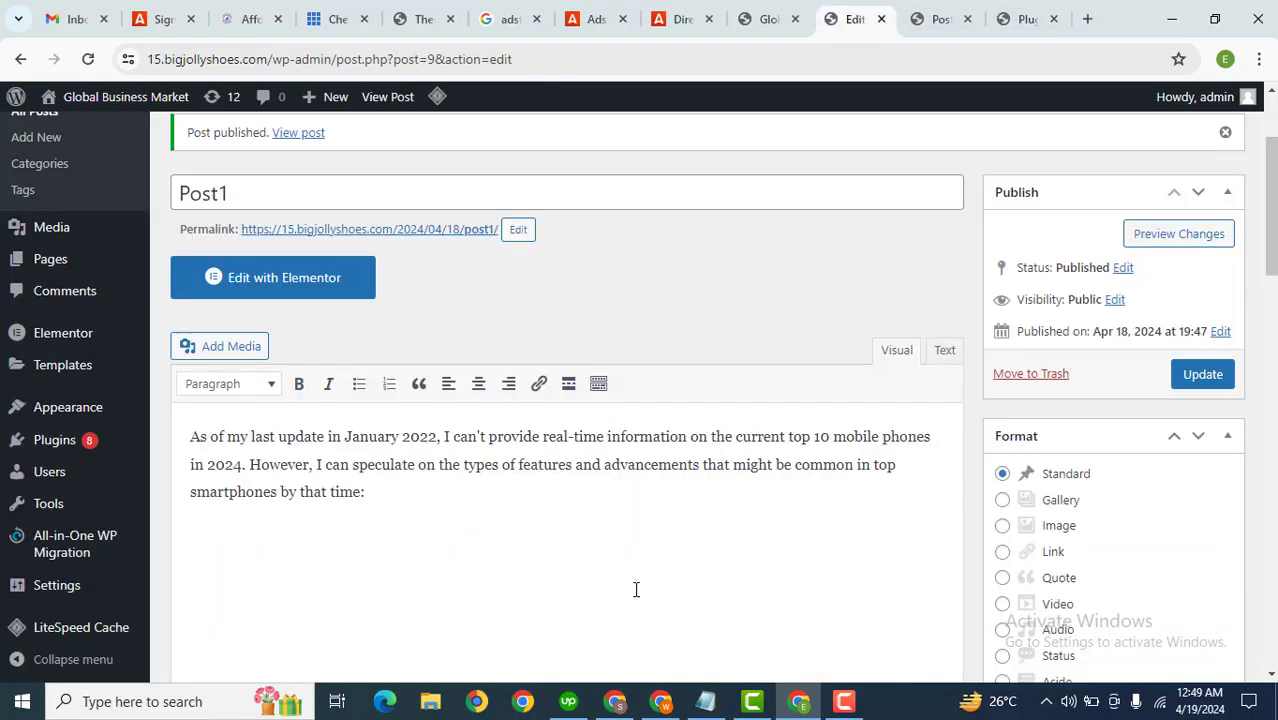
{"action": "key", "text": "ctrl+a"}
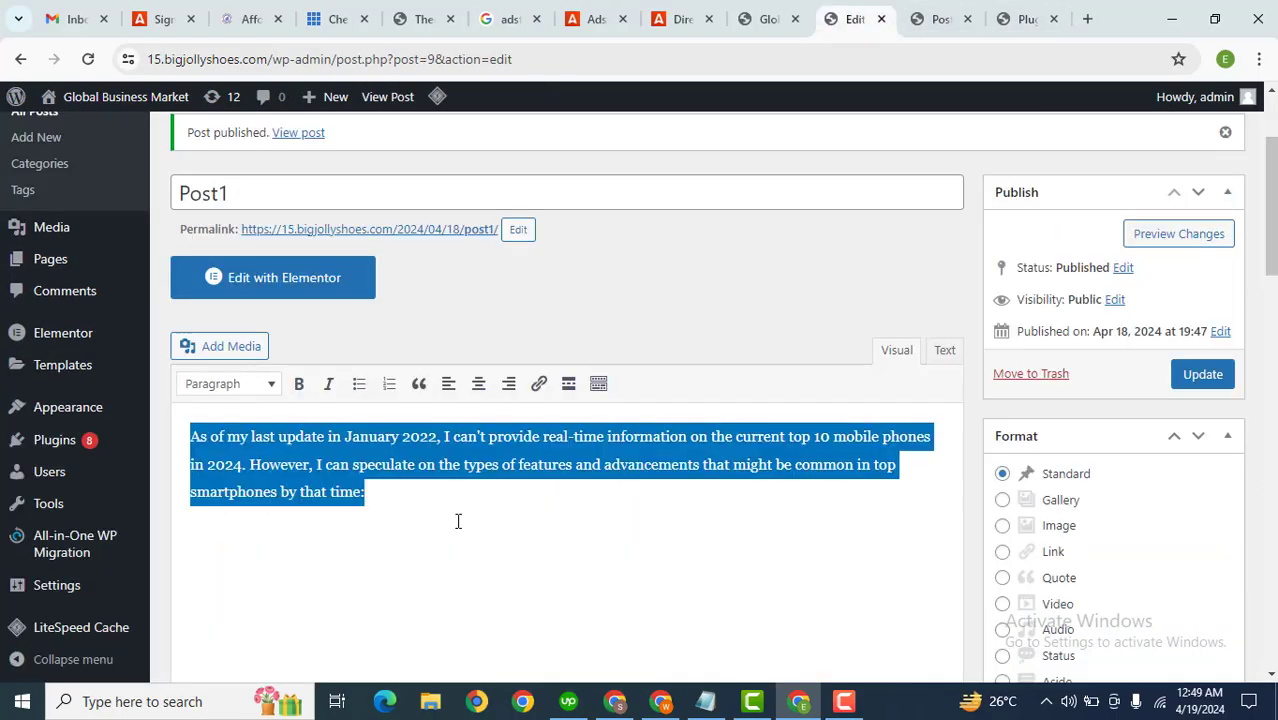
{"action": "left_click", "coordinate": [538, 384]}
{"action": "key", "text": "ctrl+v"}
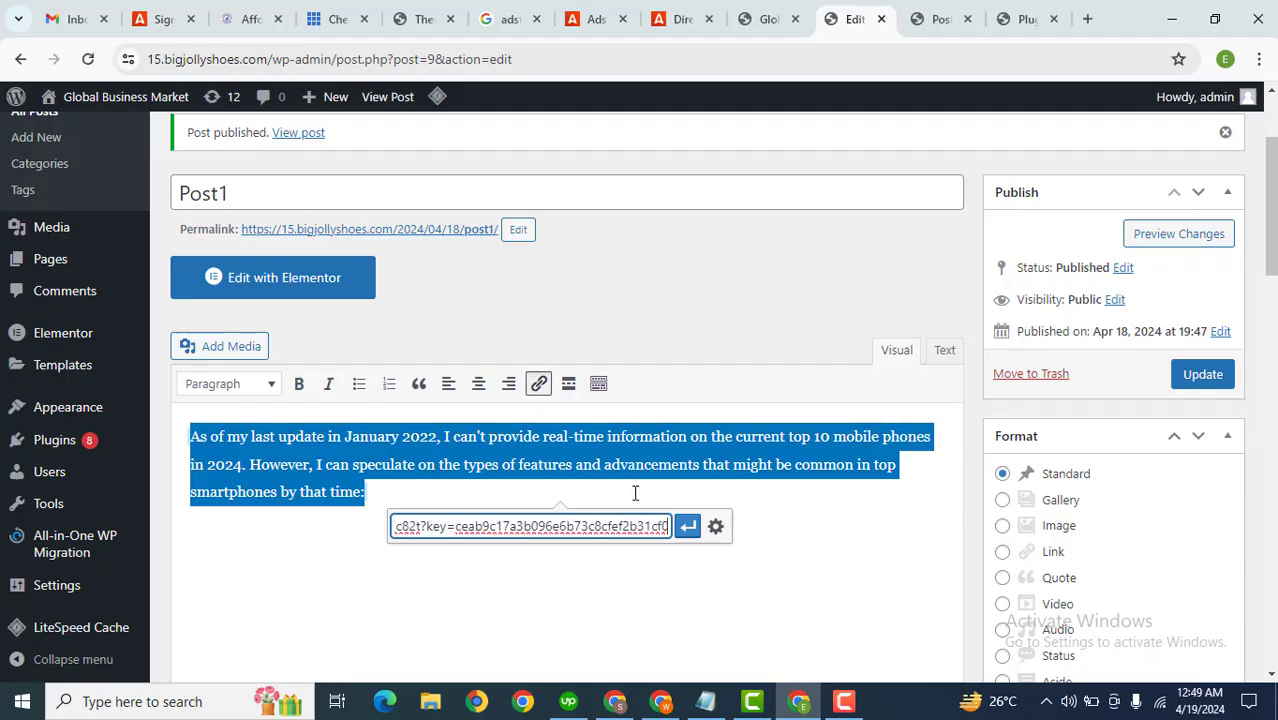
{"action": "left_click", "coordinate": [683, 528]}
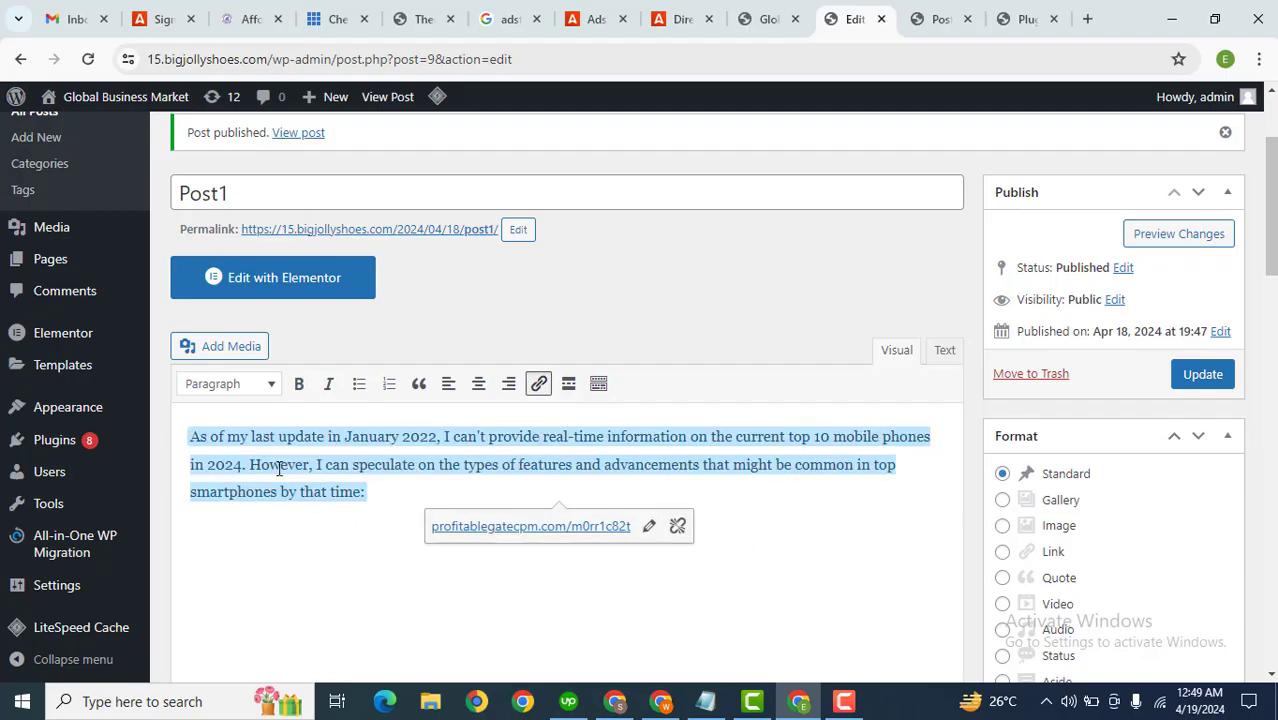
Step: Open the Banner 160x600 ad unit's code for 15.bigjollyshoes.com and copy it
{"action": "left_click", "coordinate": [695, 10]}
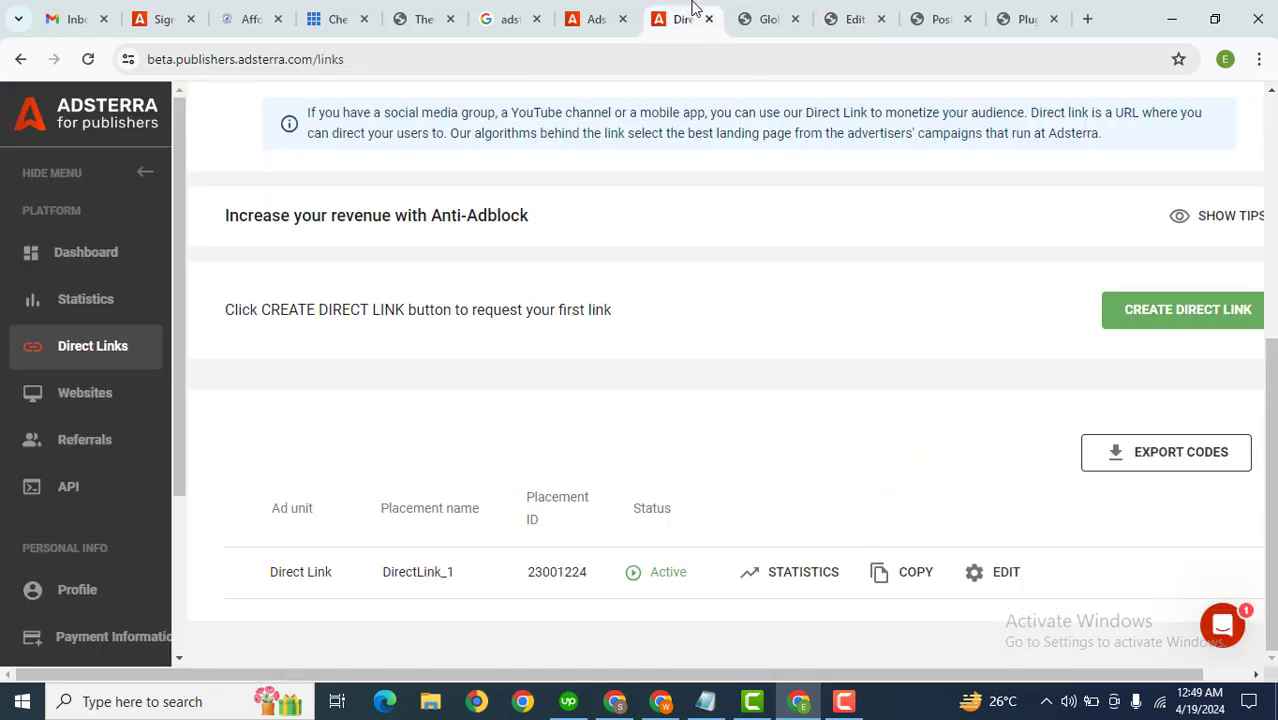
{"action": "left_click", "coordinate": [89, 400]}
{"action": "scroll", "coordinate": [710, 637], "scroll_direction": "down", "scroll_amount": 2}
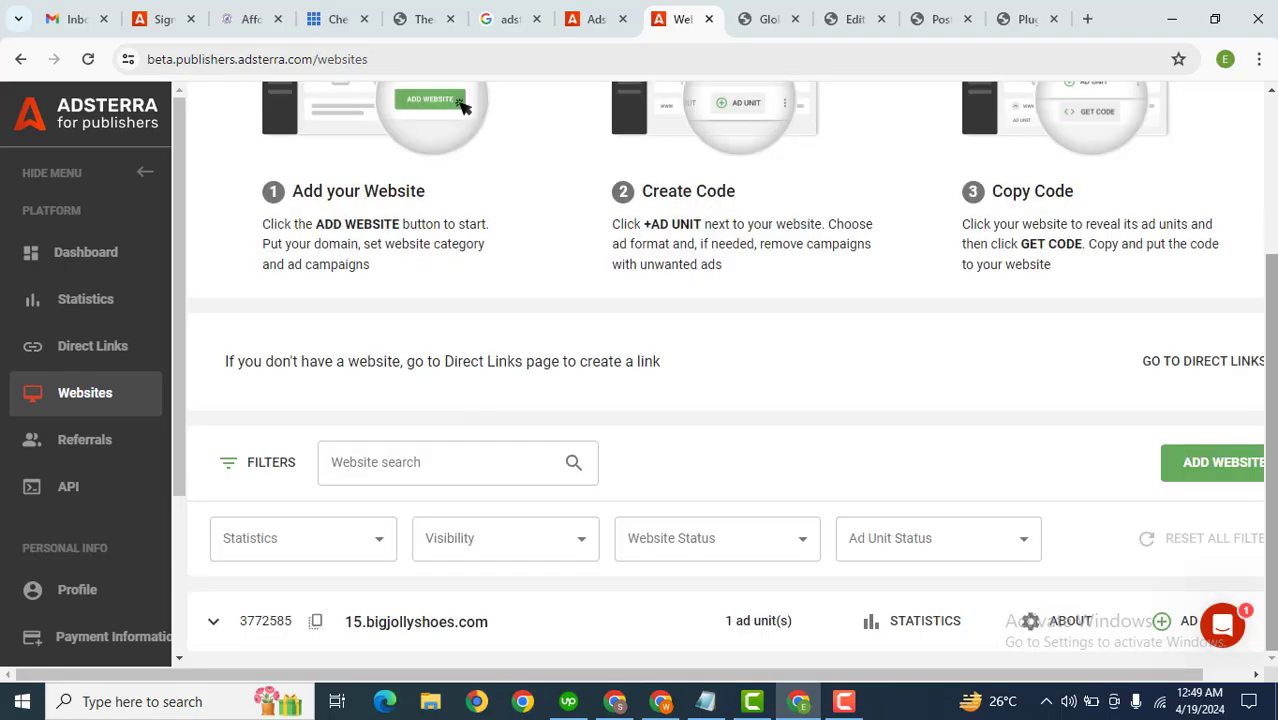
{"action": "left_click", "coordinate": [213, 621]}
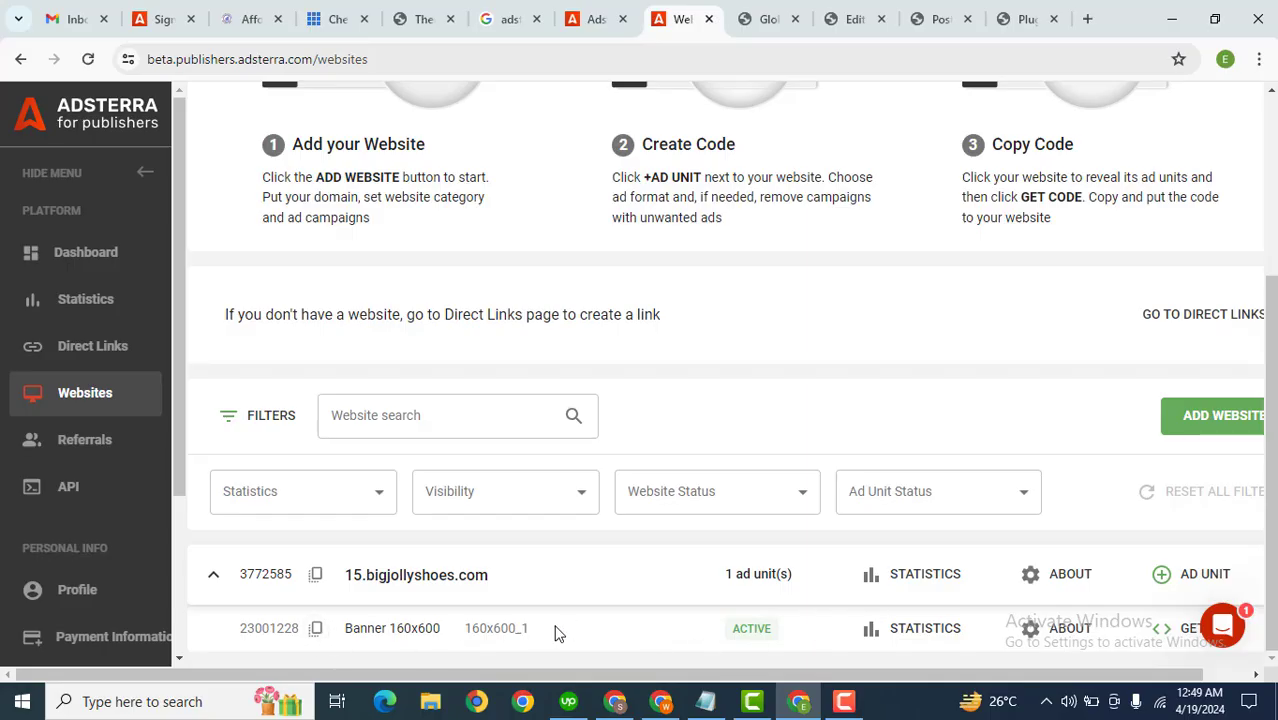
{"action": "left_click", "coordinate": [1180, 632]}
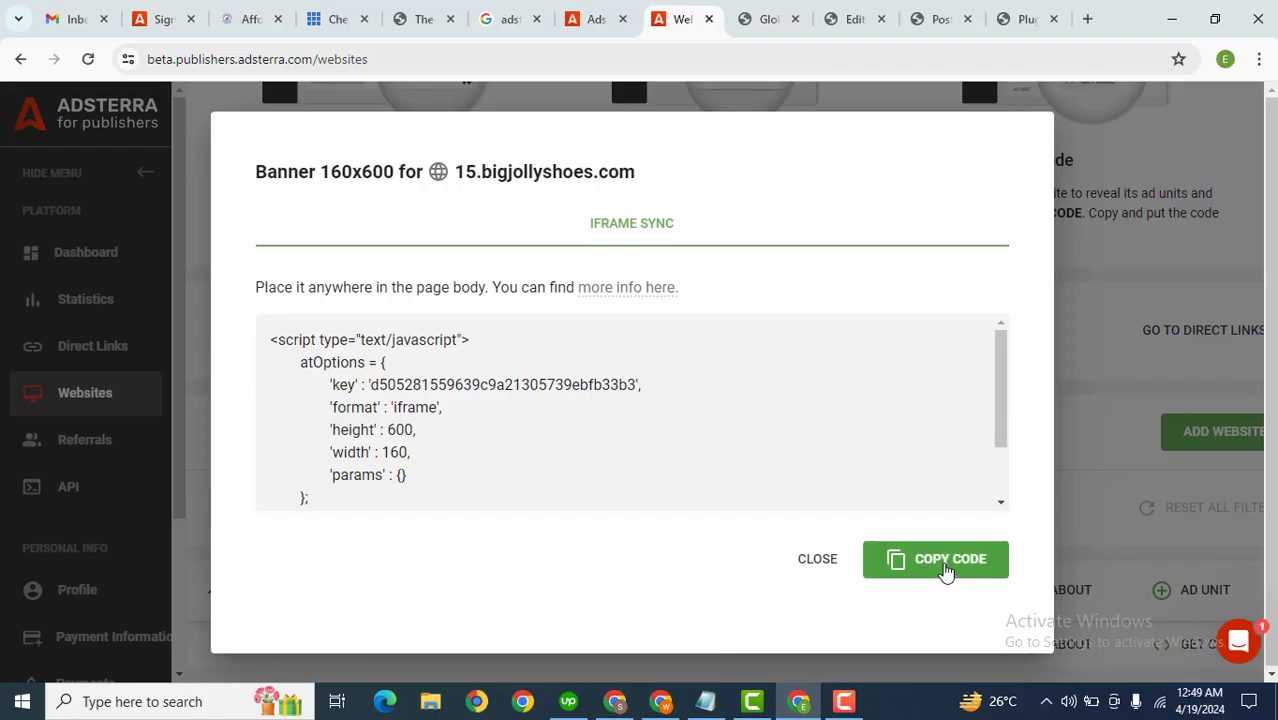
{"action": "left_click", "coordinate": [900, 558]}
Step: Open Add Plugins in a new tab, search for ad inserter, and install Ad Inserter – Ad Manager & AdSense Ads
{"action": "left_click", "coordinate": [855, 19]}
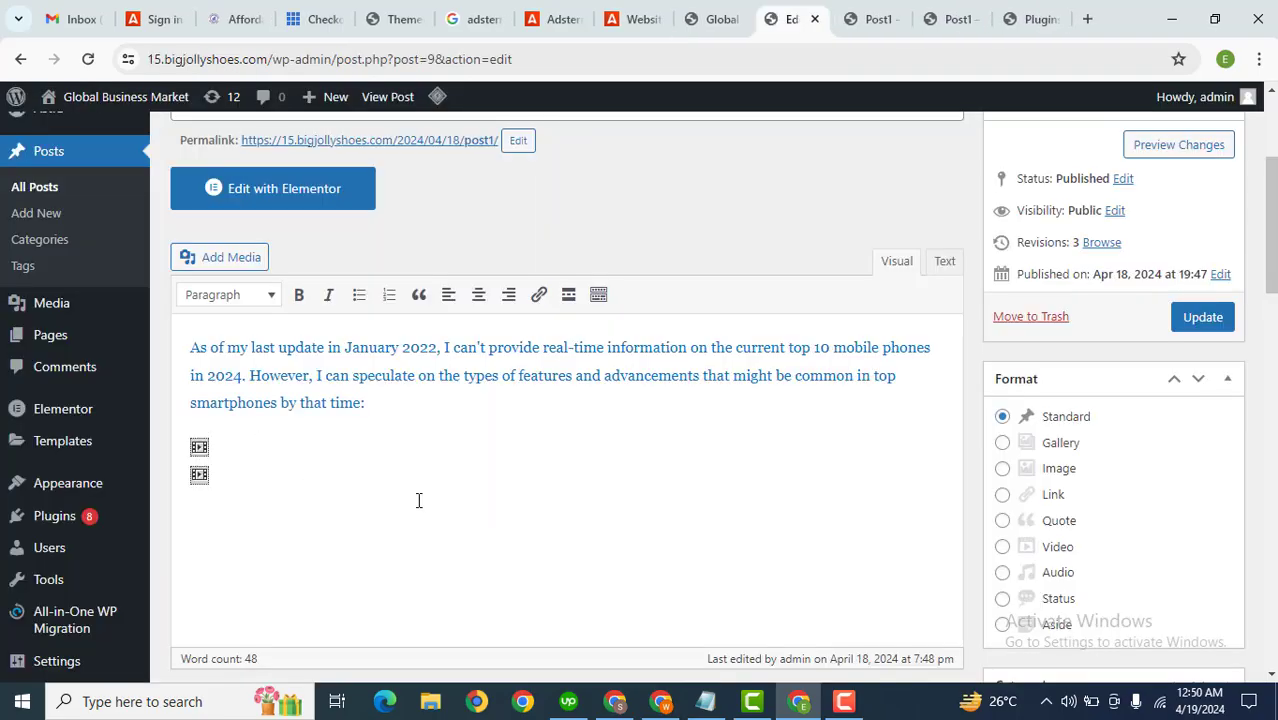
{"action": "mouse_move", "coordinate": [60, 522]}
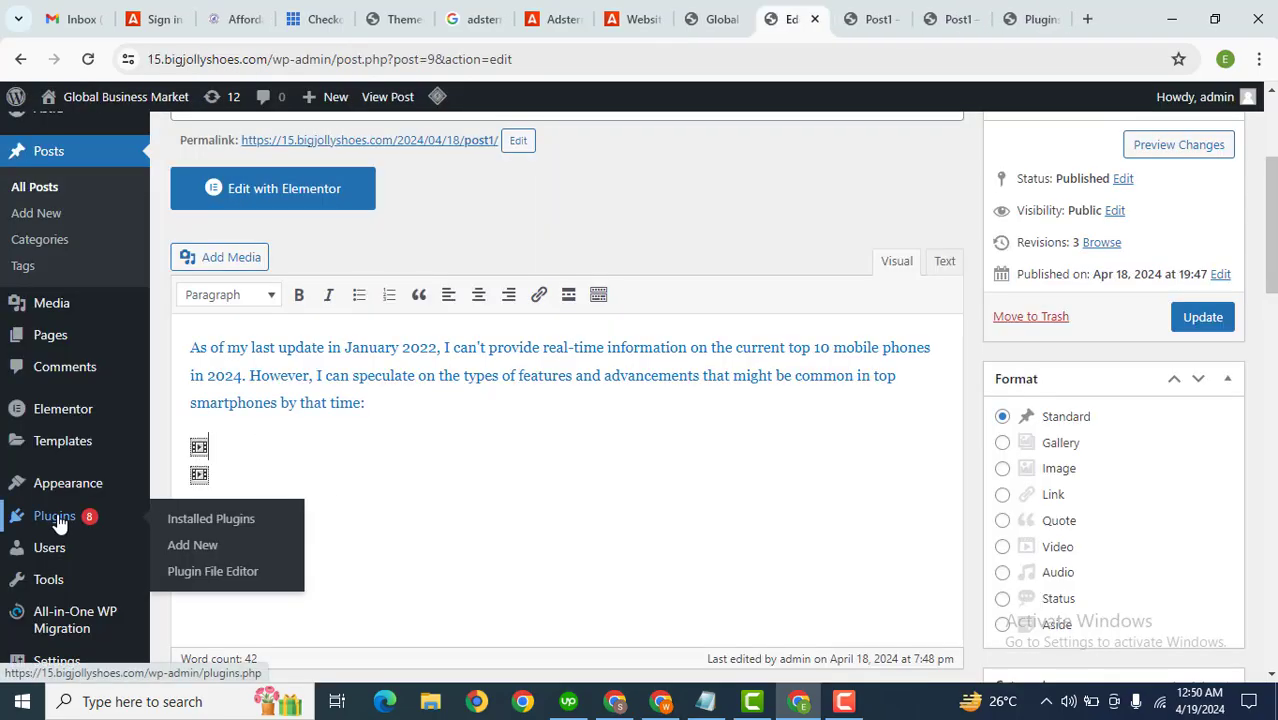
{"action": "middle_click", "coordinate": [246, 553]}
{"action": "left_click", "coordinate": [885, 14]}
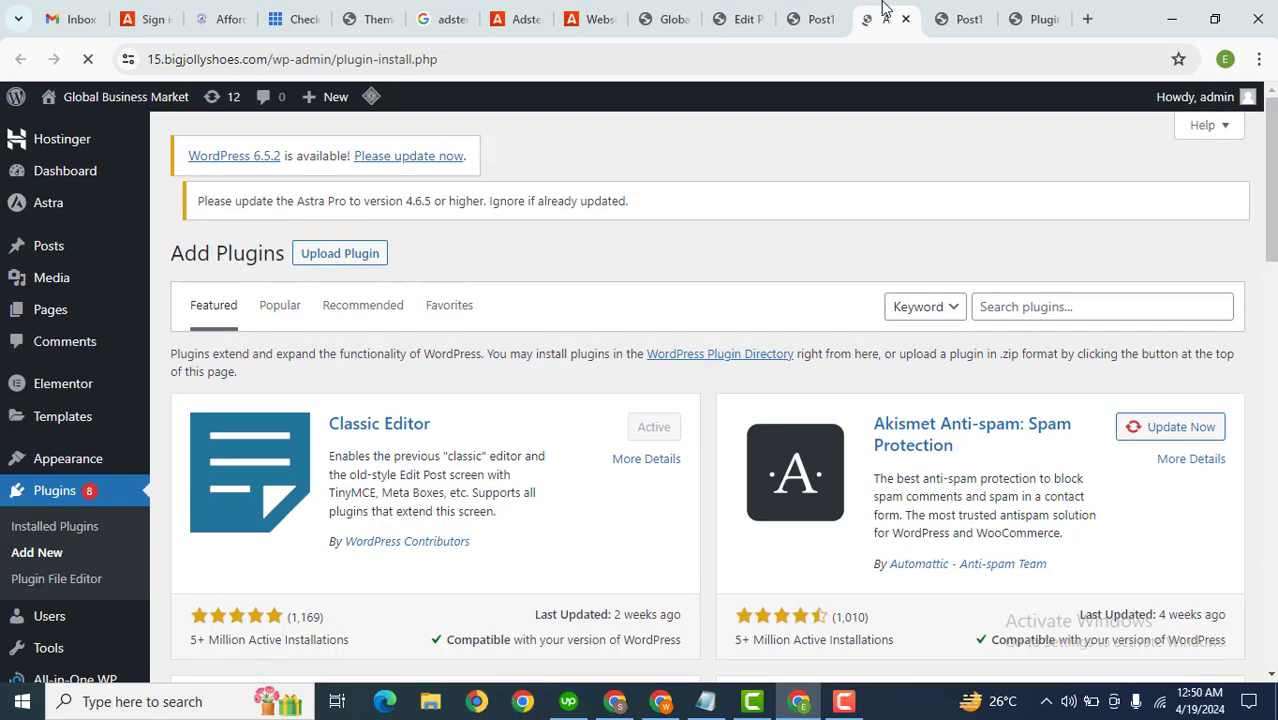
{"action": "left_click_drag", "start_coordinate": [1015, 5], "coordinate": [1027, 5]}
{"action": "left_click", "coordinate": [1039, 311]}
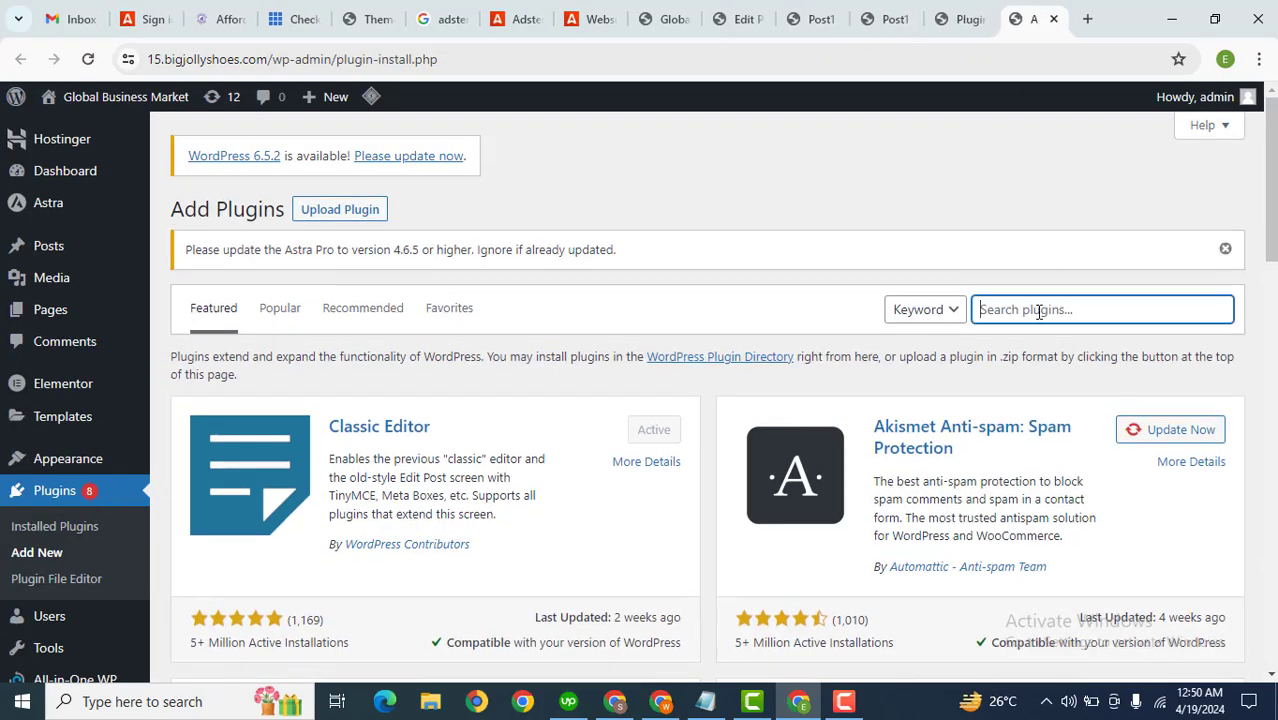
{"action": "key", "text": "Caps_Lock"}
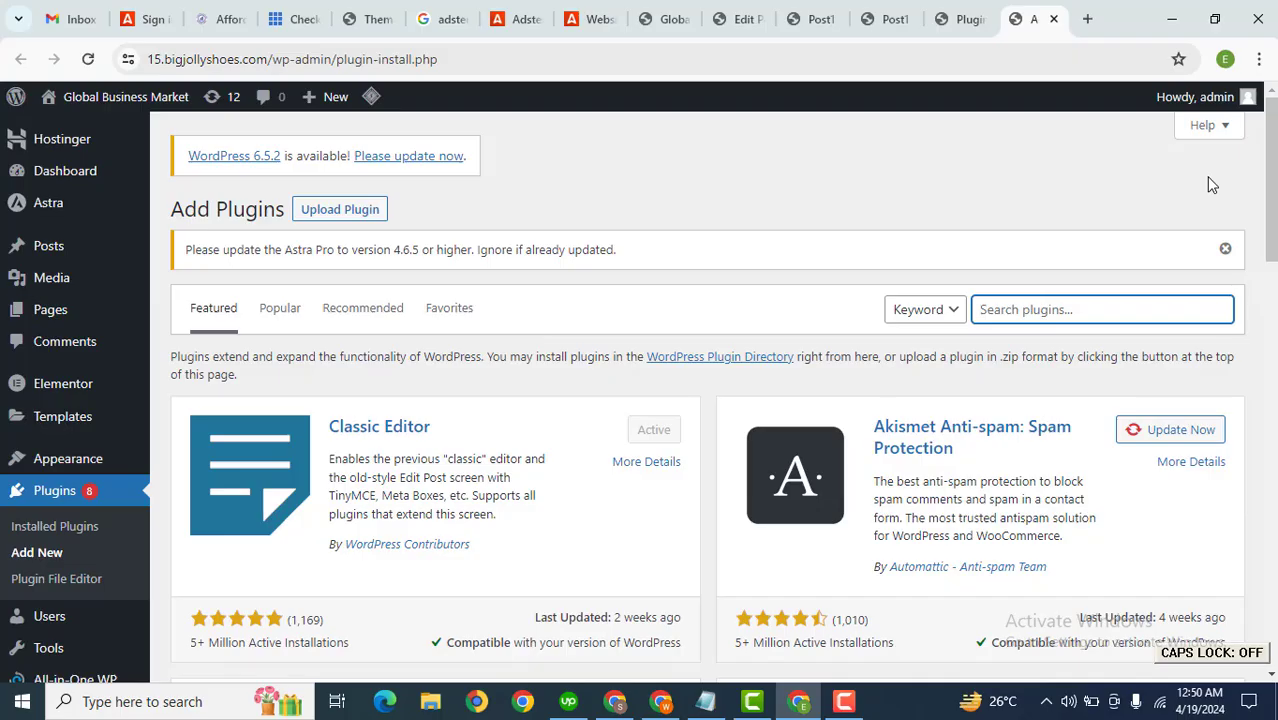
{"action": "type", "text": "ad inserter"}
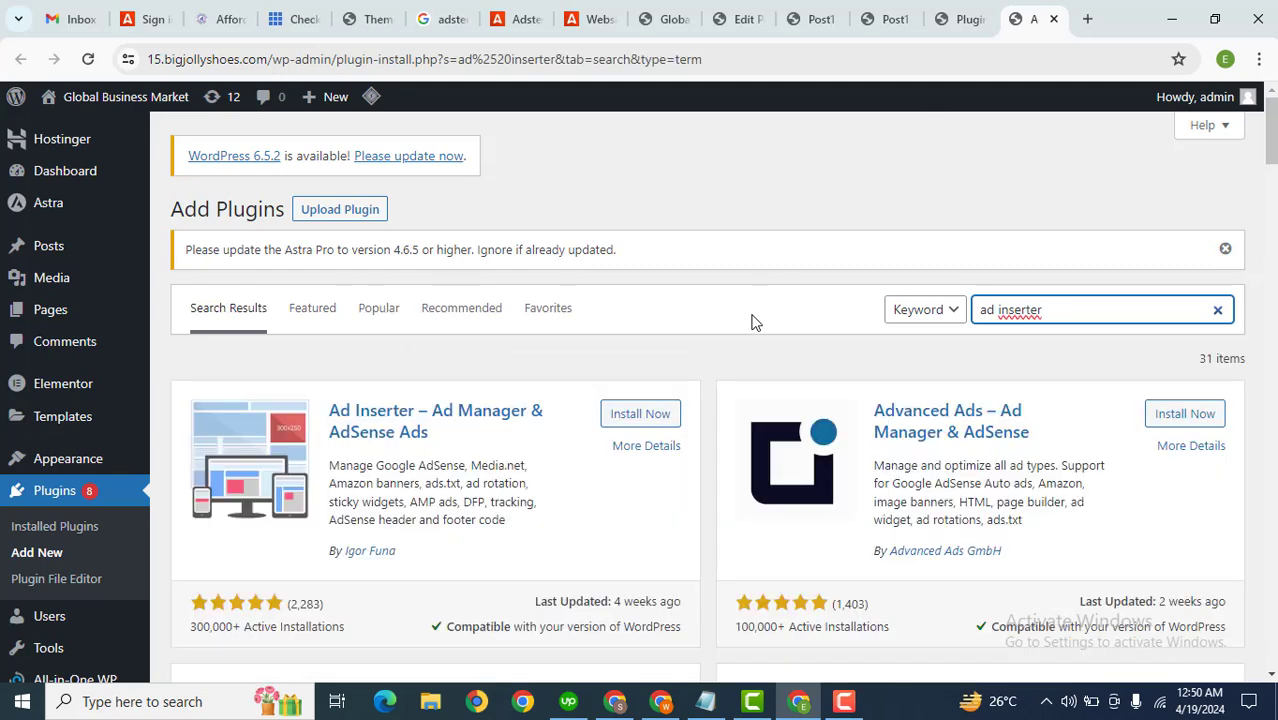
{"action": "left_click", "coordinate": [648, 422]}
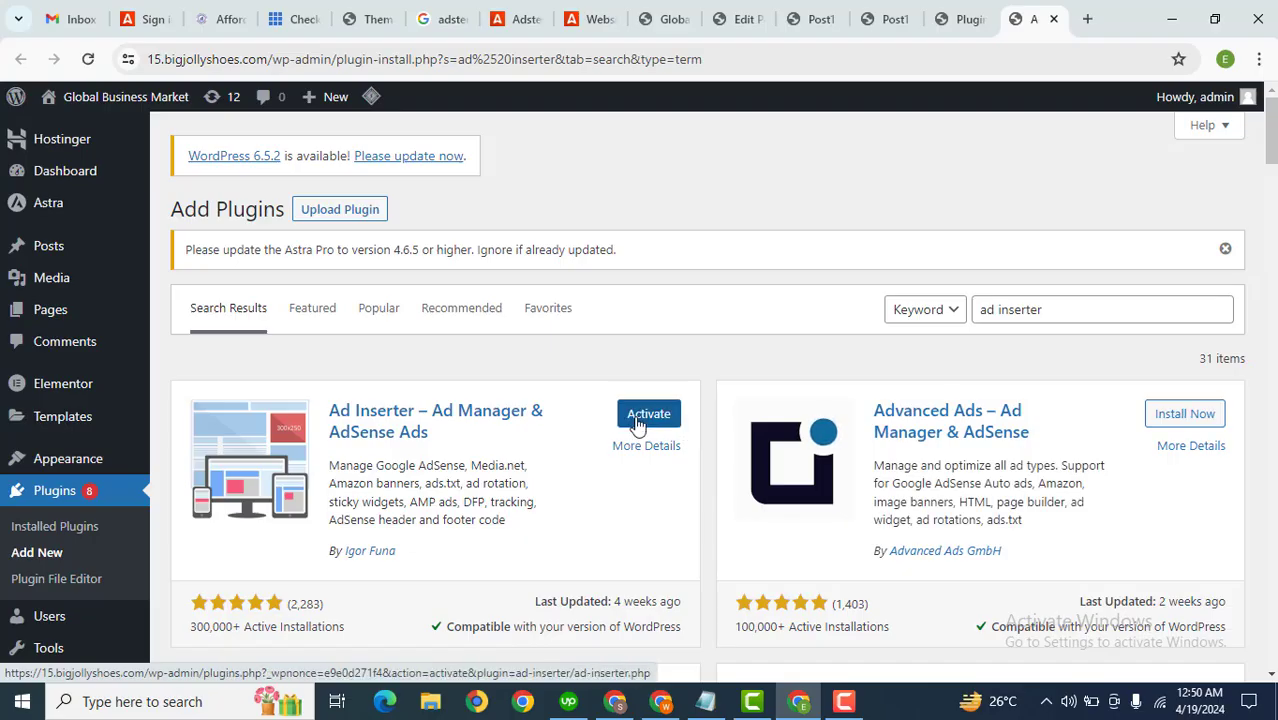
Step: Activate the Ad Inserter plugin and open its settings page
{"action": "left_click", "coordinate": [637, 423]}
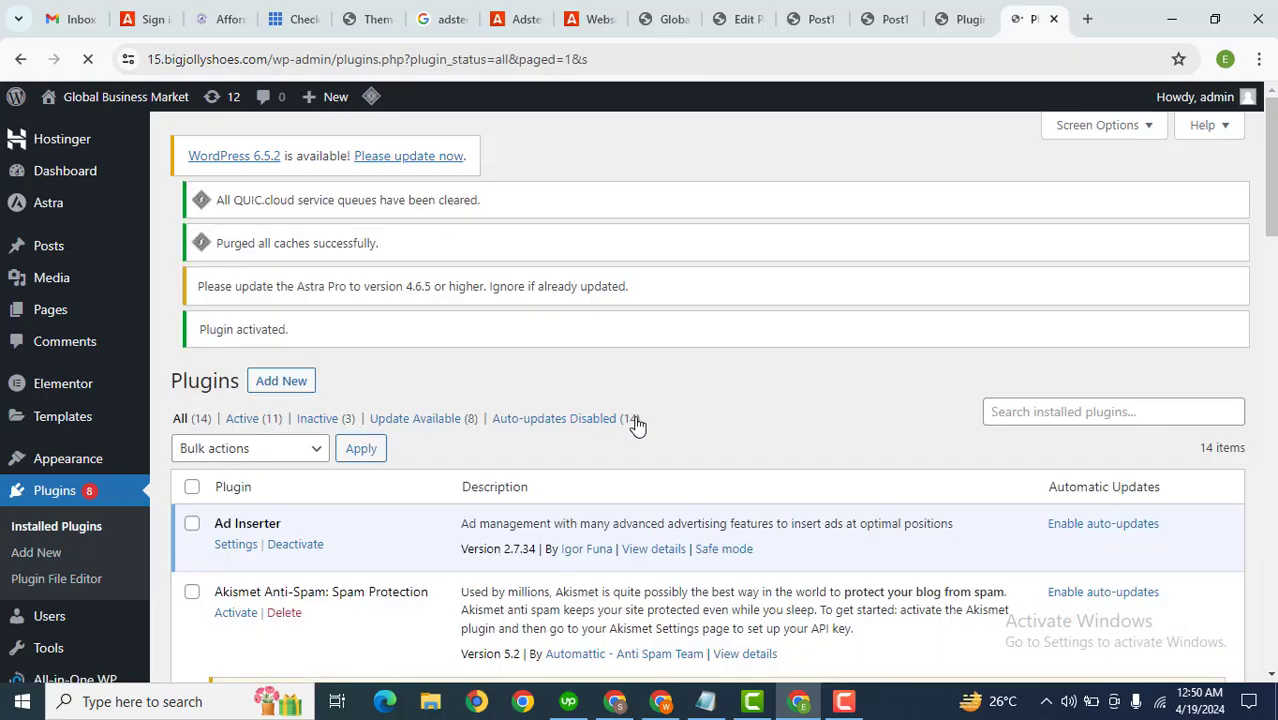
{"action": "scroll", "coordinate": [707, 397], "scroll_direction": "down", "scroll_amount": 4}
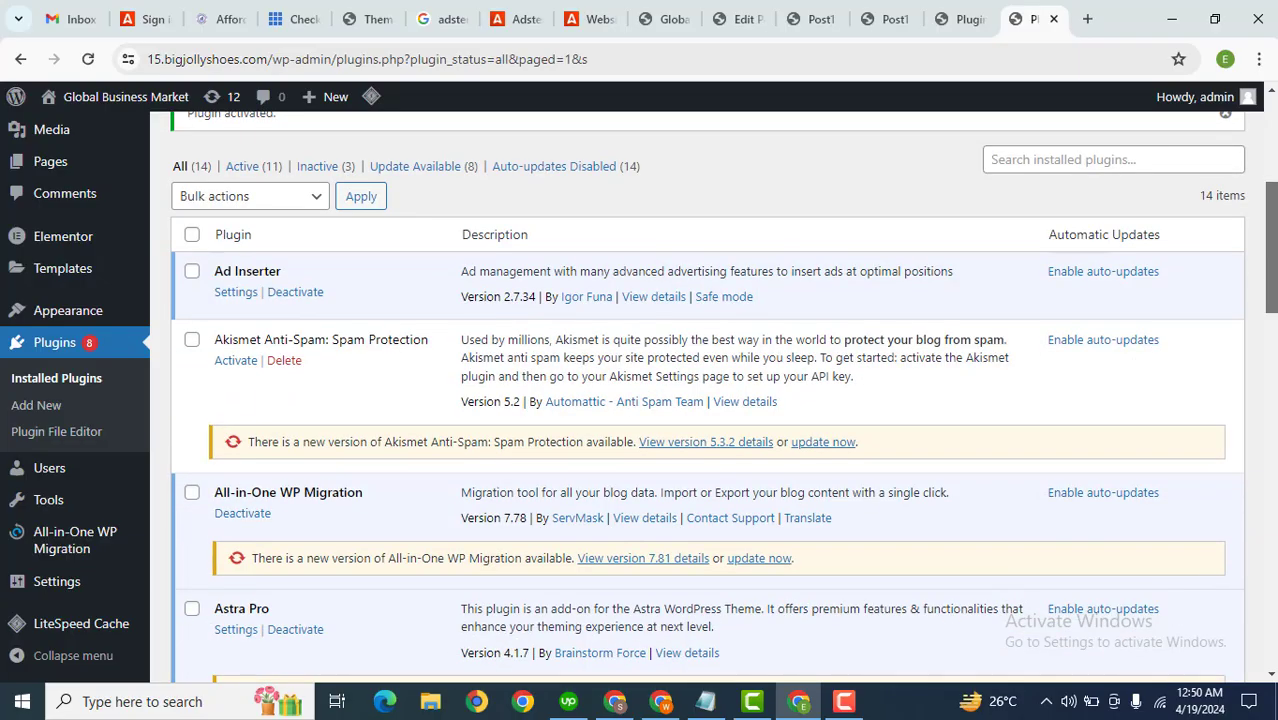
{"action": "scroll", "coordinate": [269, 318], "scroll_direction": "down", "scroll_amount": 4}
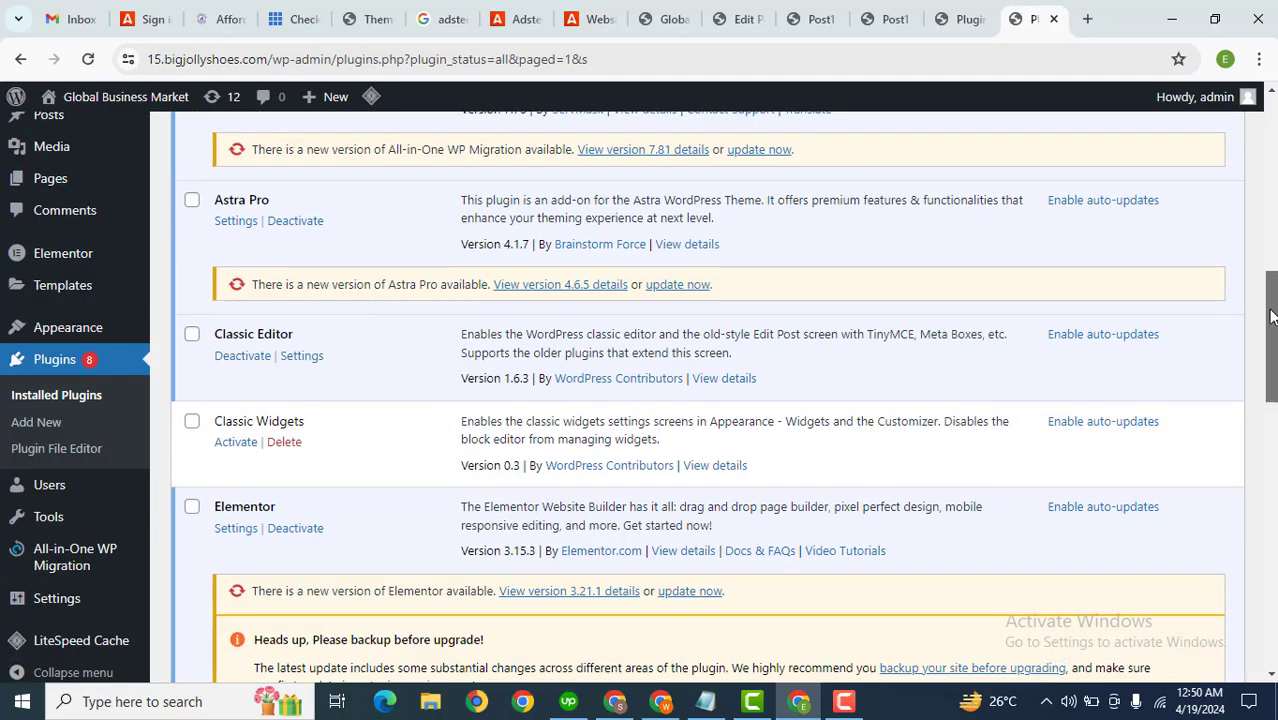
{"action": "scroll", "coordinate": [269, 318], "scroll_direction": "up", "scroll_amount": 5}
{"action": "left_click", "coordinate": [230, 298]}
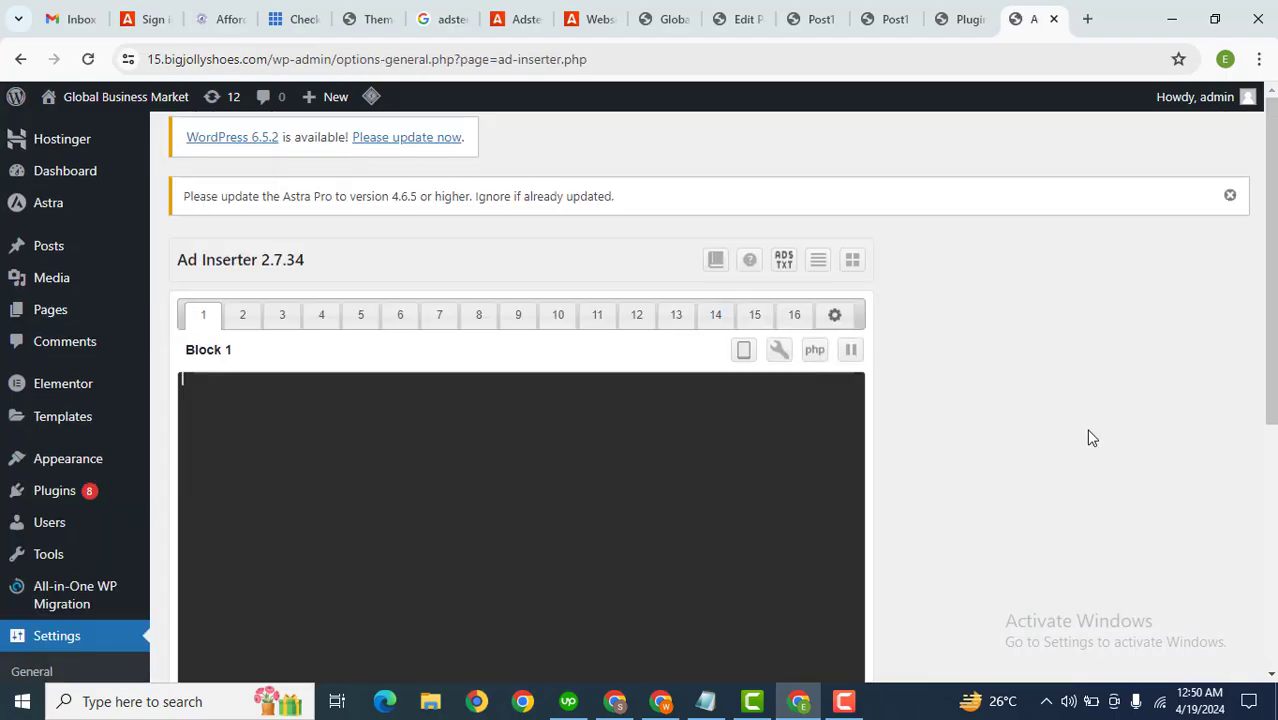
Step: Paste the copied Banner 160x600 ad code into Ad Inserter's Block 1
{"action": "left_click_drag", "start_coordinate": [1270, 301], "coordinate": [1272, 386]}
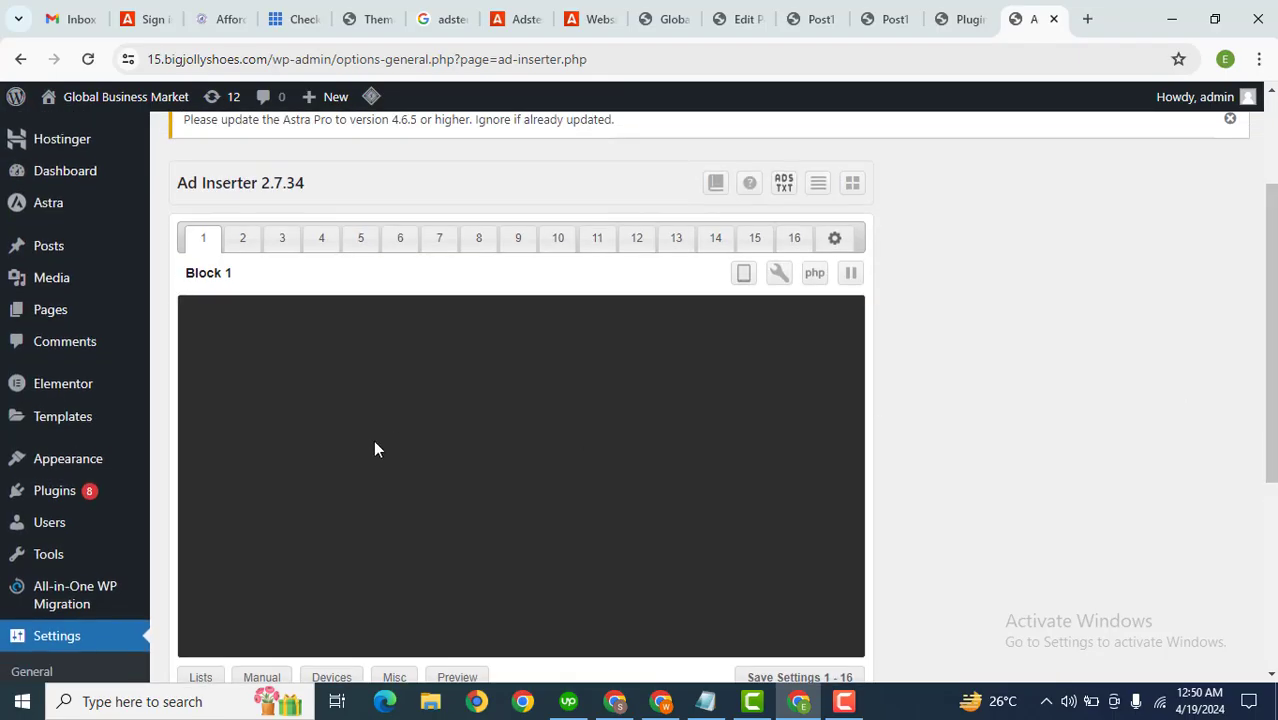
{"action": "left_click", "coordinate": [375, 449]}
{"action": "key", "text": "ctrl+v"}
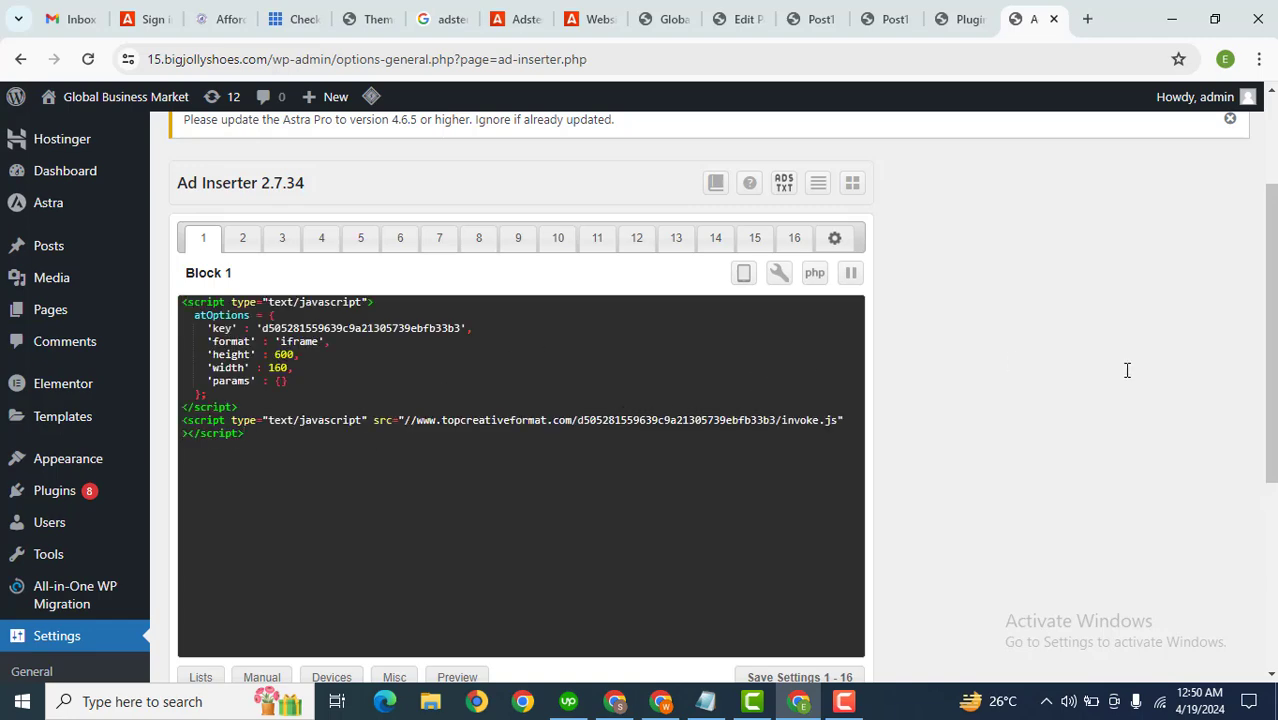
Step: Enable Block 1 on the Homepage as well as Posts and save the settings
{"action": "left_click_drag", "start_coordinate": [1272, 325], "coordinate": [1274, 510]}
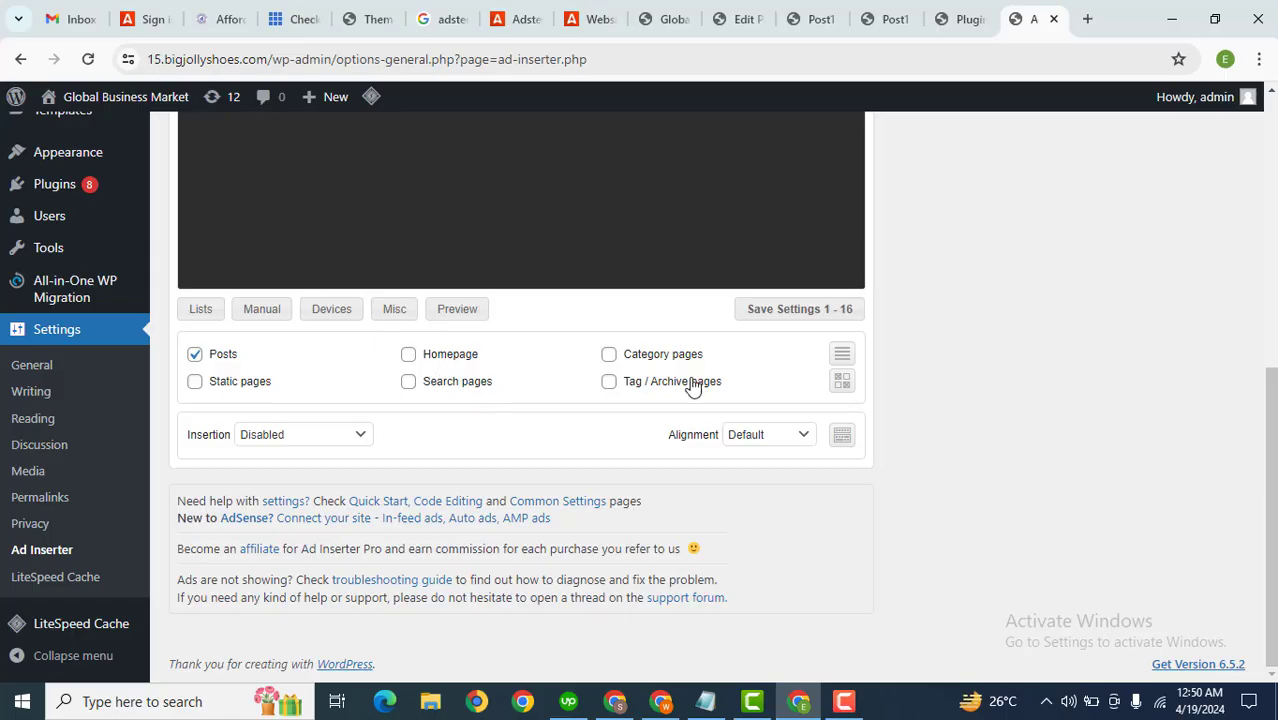
{"action": "left_click", "coordinate": [412, 358]}
{"action": "left_click", "coordinate": [772, 316]}
Step: View the published Post1 page to check the banner ad placement
{"action": "left_click", "coordinate": [893, 12]}
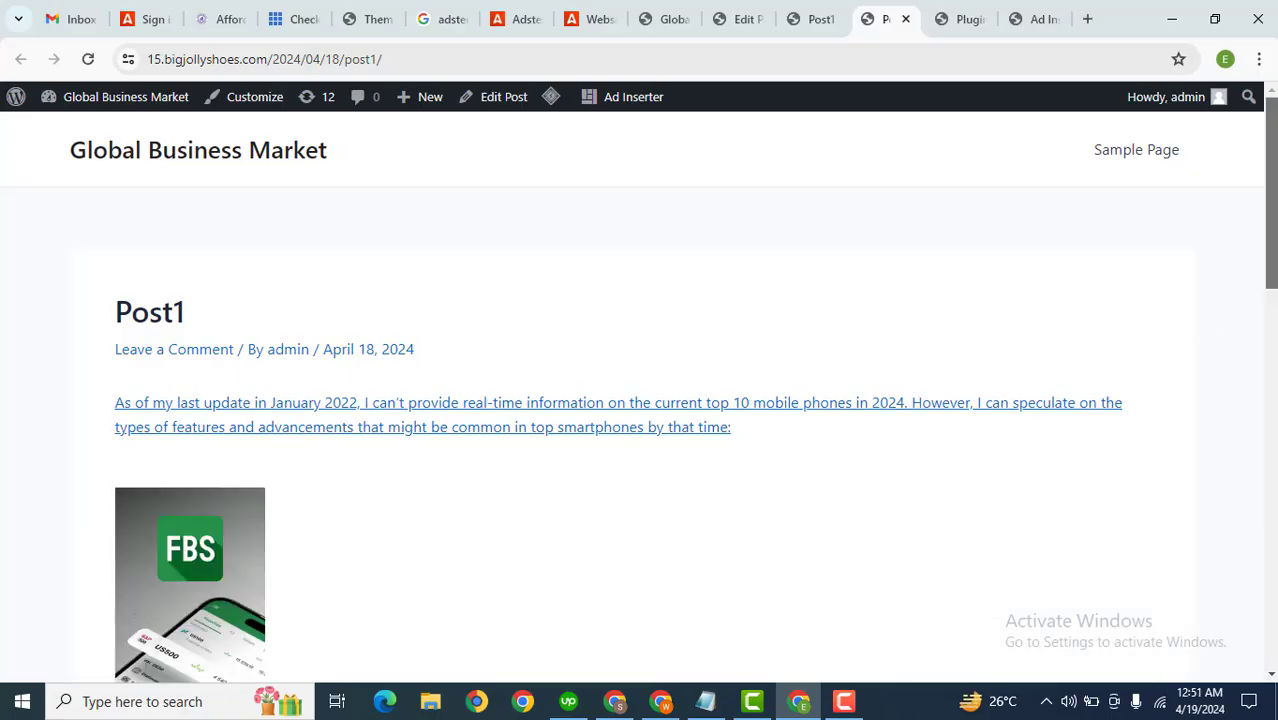
{"action": "scroll", "coordinate": [1270, 280], "scroll_direction": "down", "scroll_amount": 3}
{"action": "scroll", "coordinate": [1270, 280], "scroll_direction": "down", "scroll_amount": 3}
{"action": "scroll", "coordinate": [1270, 280], "scroll_direction": "up", "scroll_amount": 3}
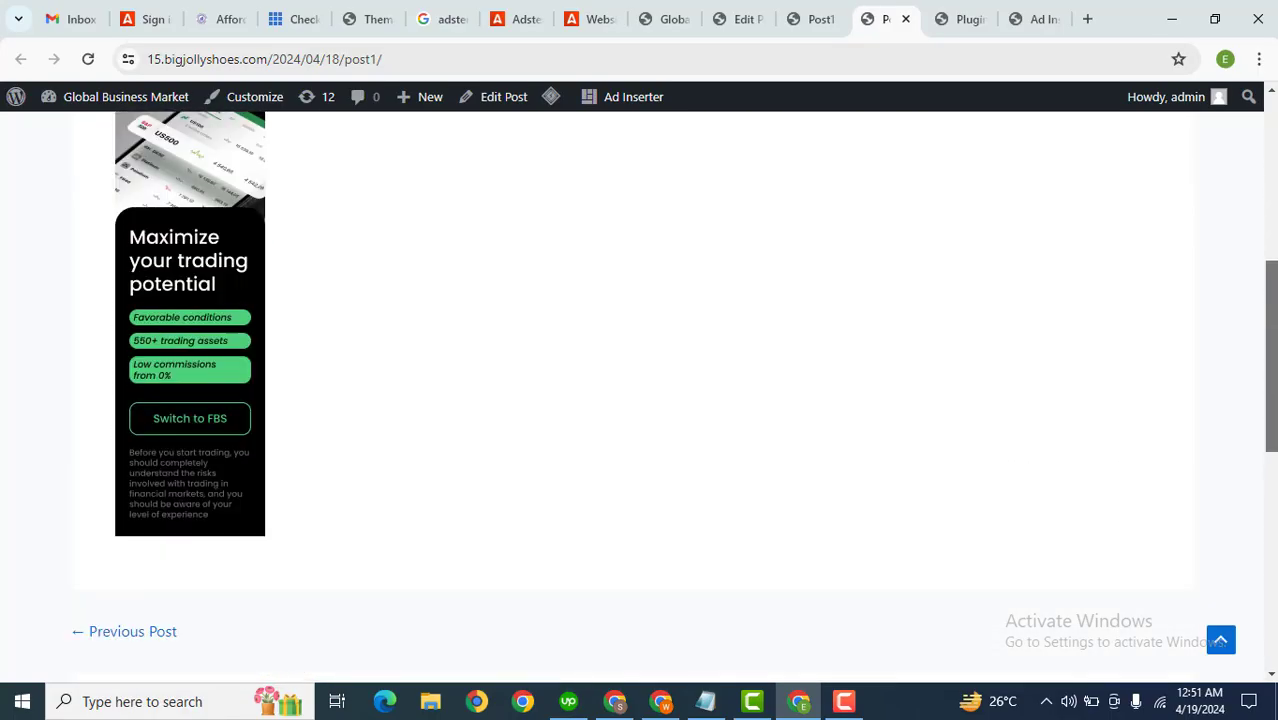
{"action": "scroll", "coordinate": [1270, 280], "scroll_direction": "up", "scroll_amount": 2}
{"action": "scroll", "coordinate": [1270, 280], "scroll_direction": "down", "scroll_amount": 8}
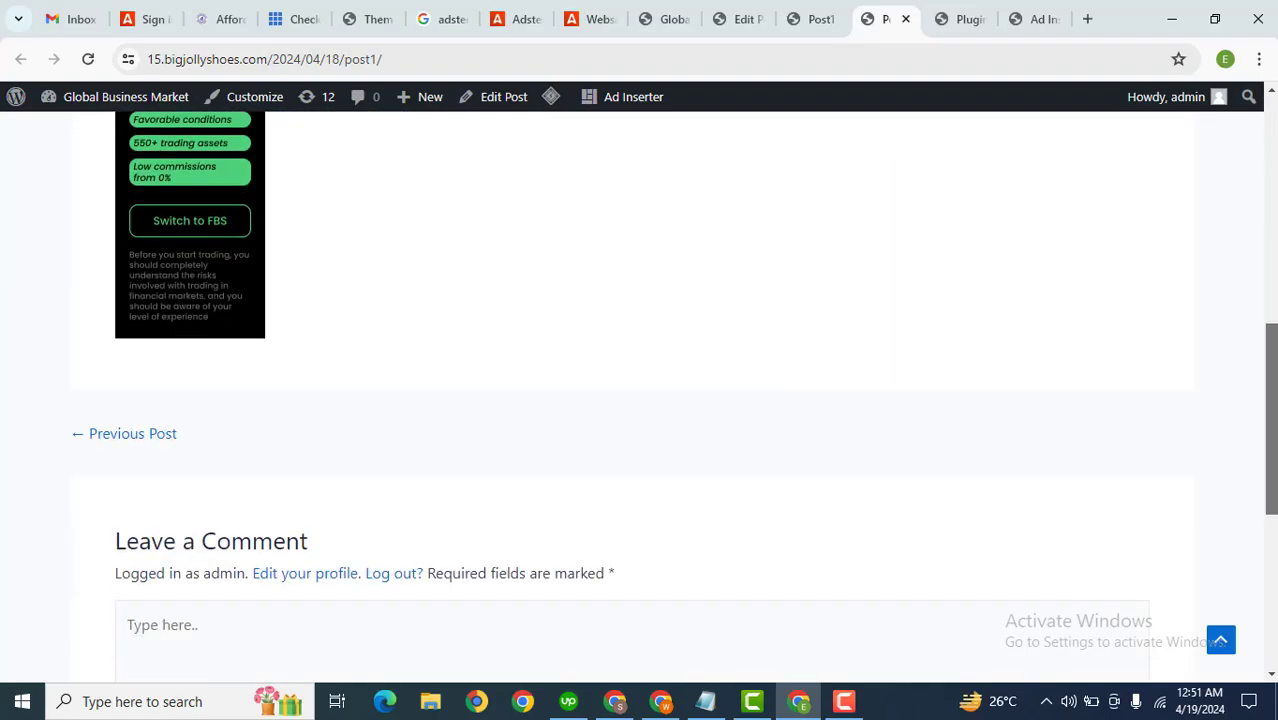
{"action": "left_click", "coordinate": [590, 19]}
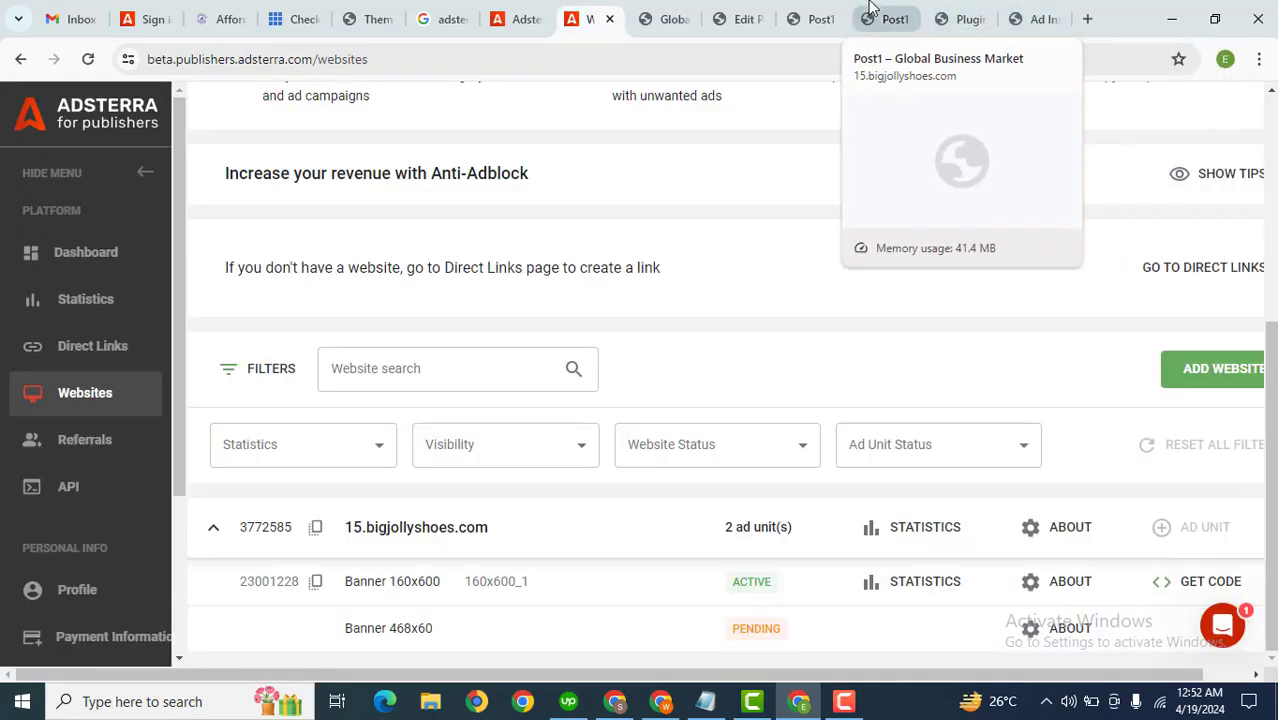
{"action": "left_click", "coordinate": [872, 12]}
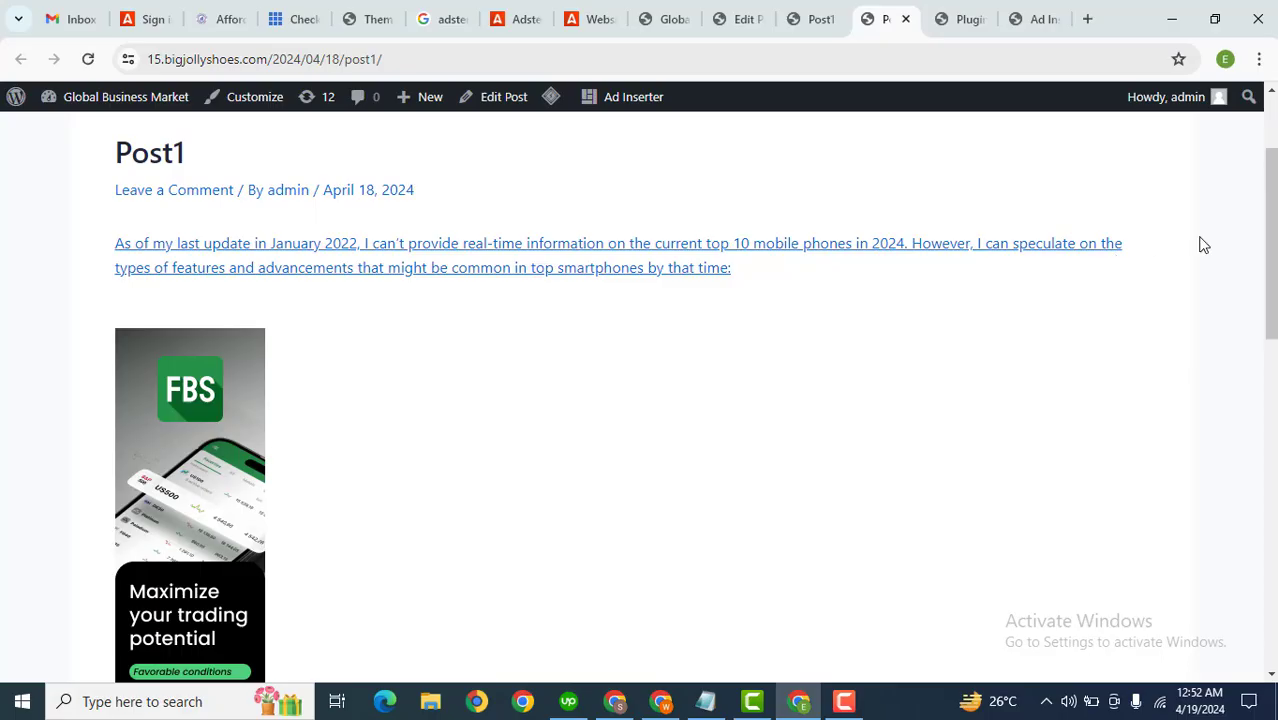
{"action": "mouse_move", "coordinate": [1268, 245]}
{"action": "left_mouse_down"}
{"action": "mouse_move", "coordinate": [1266, 160]}
{"action": "mouse_move", "coordinate": [1268, 244]}
{"action": "left_mouse_up"}
Step: Open Add Plugins, search for blog2social, and install Blog2Social: Social Media Auto Post & Scheduler
{"action": "left_click_drag", "start_coordinate": [872, 14], "coordinate": [1003, 8]}
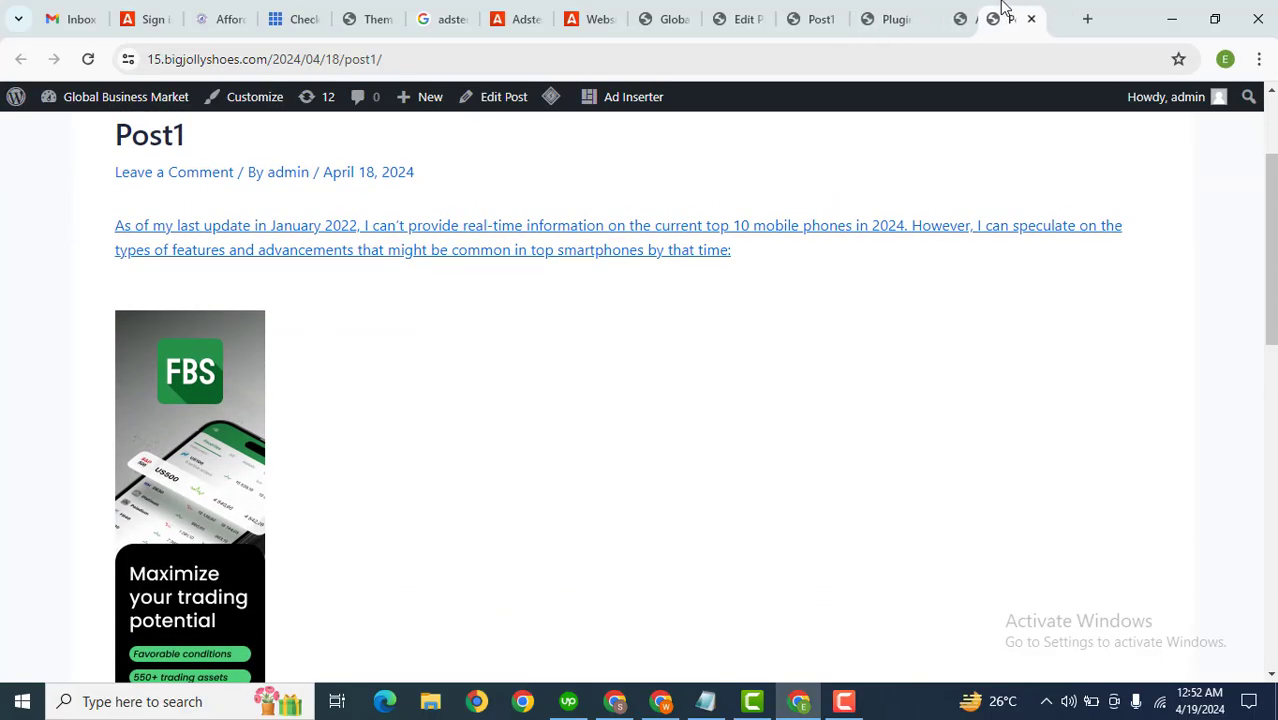
{"action": "left_click", "coordinate": [895, 12]}
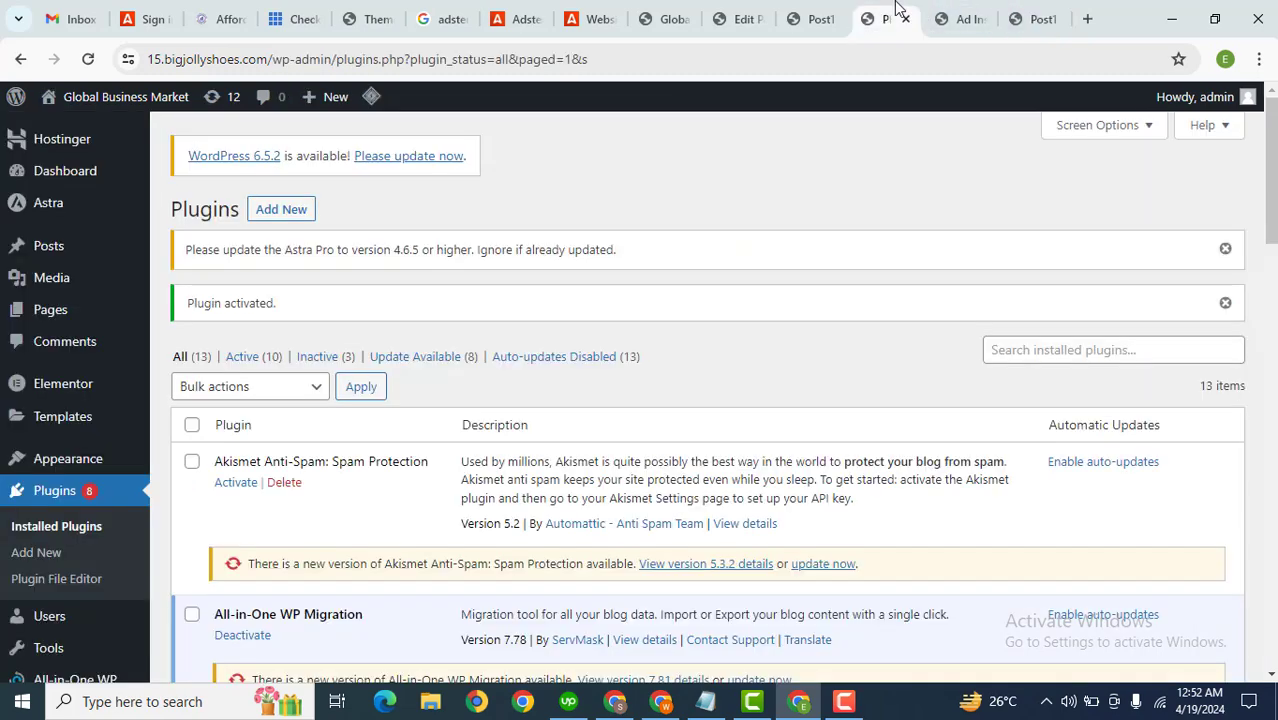
{"action": "left_click_drag", "start_coordinate": [895, 8], "coordinate": [979, 11]}
{"action": "left_click", "coordinate": [285, 220]}
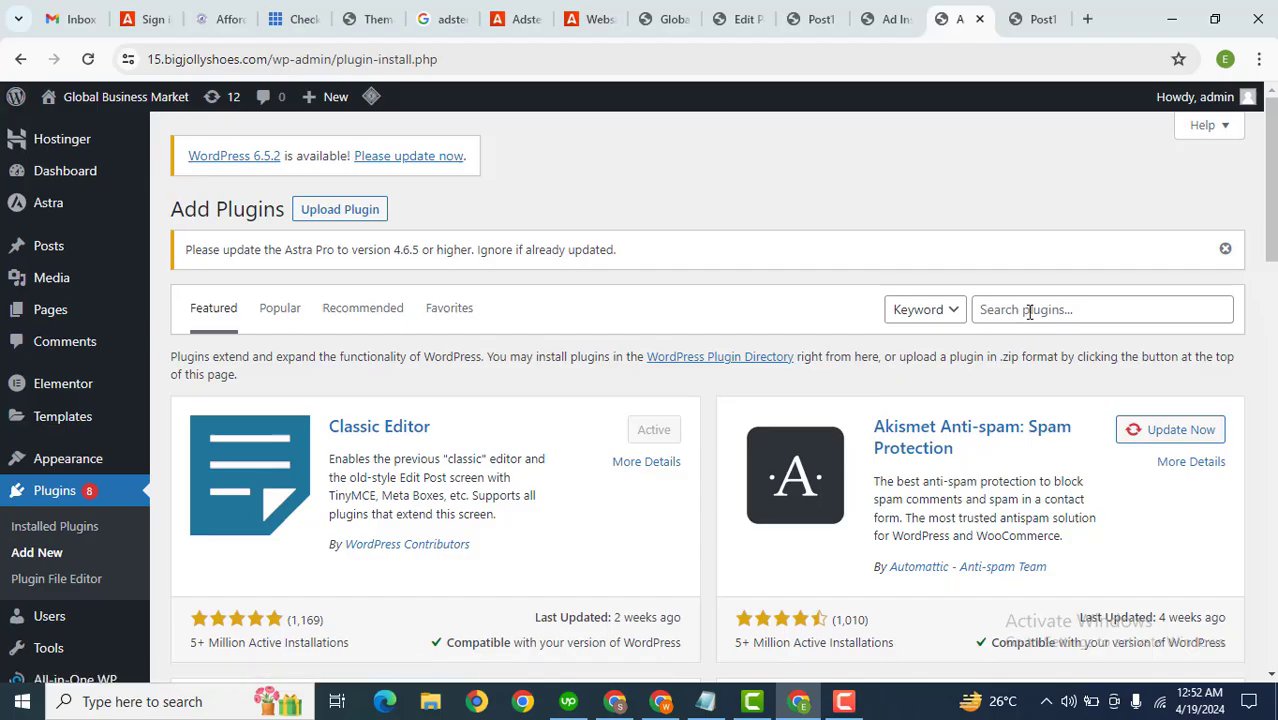
{"action": "type", "text": "blog2social"}
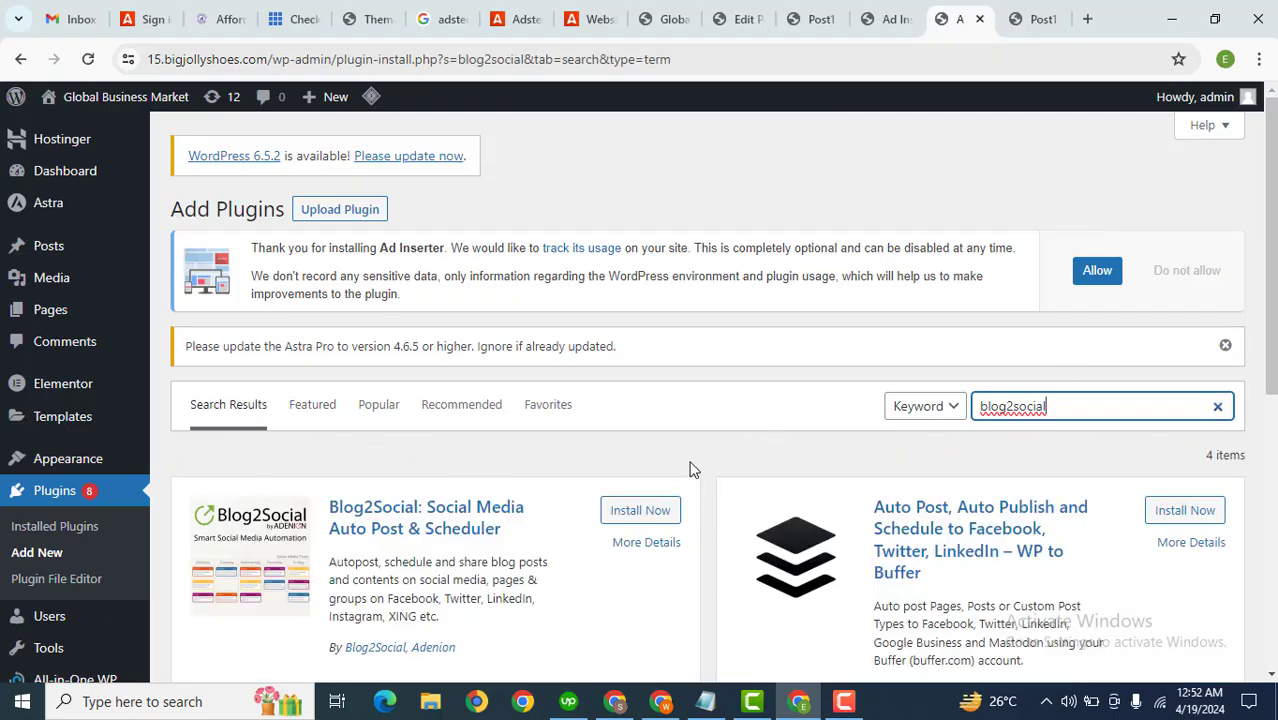
{"action": "left_click", "coordinate": [645, 510]}
Step: Open the Blog2Social dashboard from the installed plugins and close the privacy policy dialog
{"action": "scroll", "coordinate": [1112, 337], "scroll_direction": "down", "scroll_amount": 2}
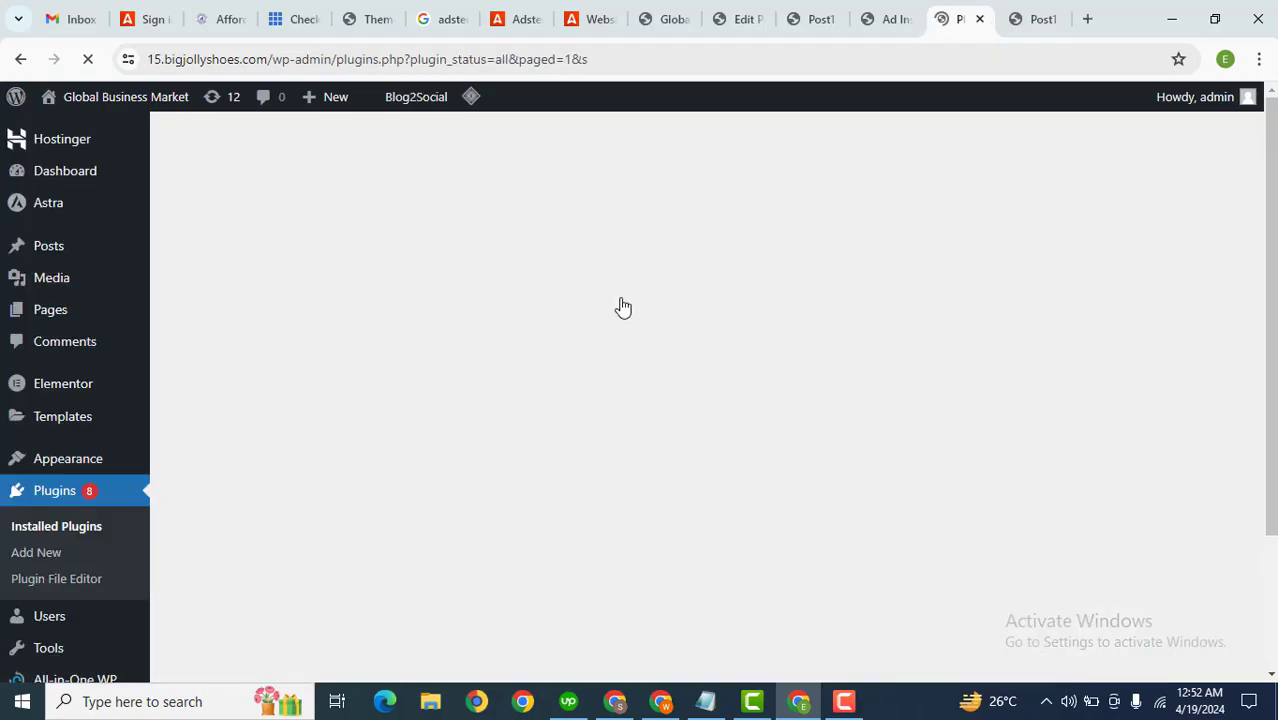
{"action": "scroll", "coordinate": [697, 300], "scroll_direction": "down", "scroll_amount": 2}
{"action": "scroll", "coordinate": [697, 400], "scroll_direction": "down", "scroll_amount": 3}
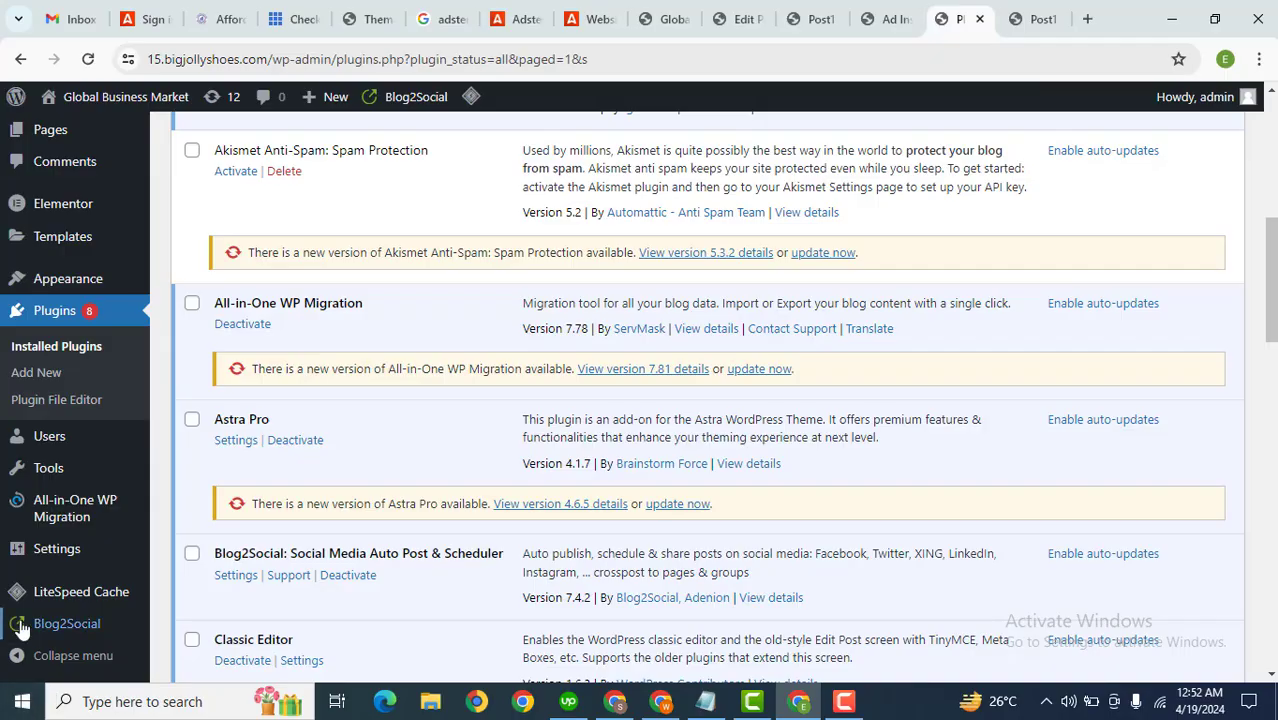
{"action": "mouse_move", "coordinate": [90, 625]}
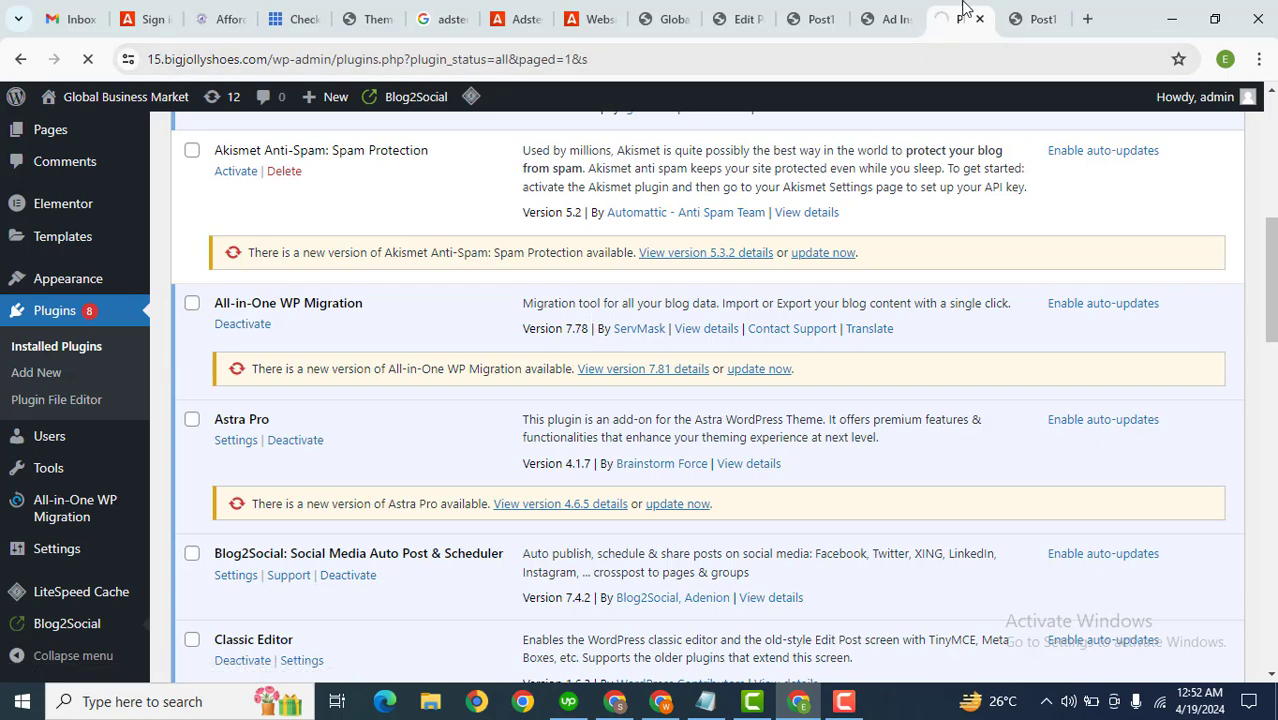
{"action": "left_click_drag", "start_coordinate": [963, 8], "coordinate": [1025, 8]}
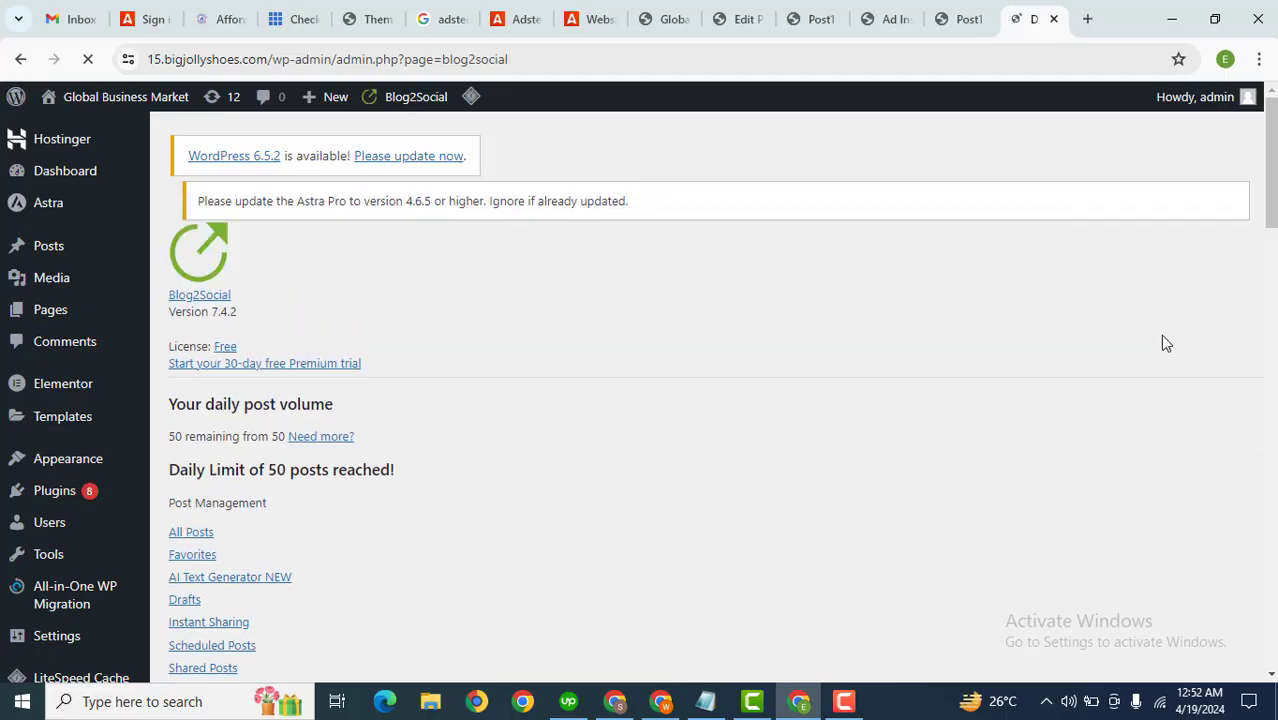
{"action": "scroll", "coordinate": [1274, 268], "scroll_direction": "down", "scroll_amount": 1}
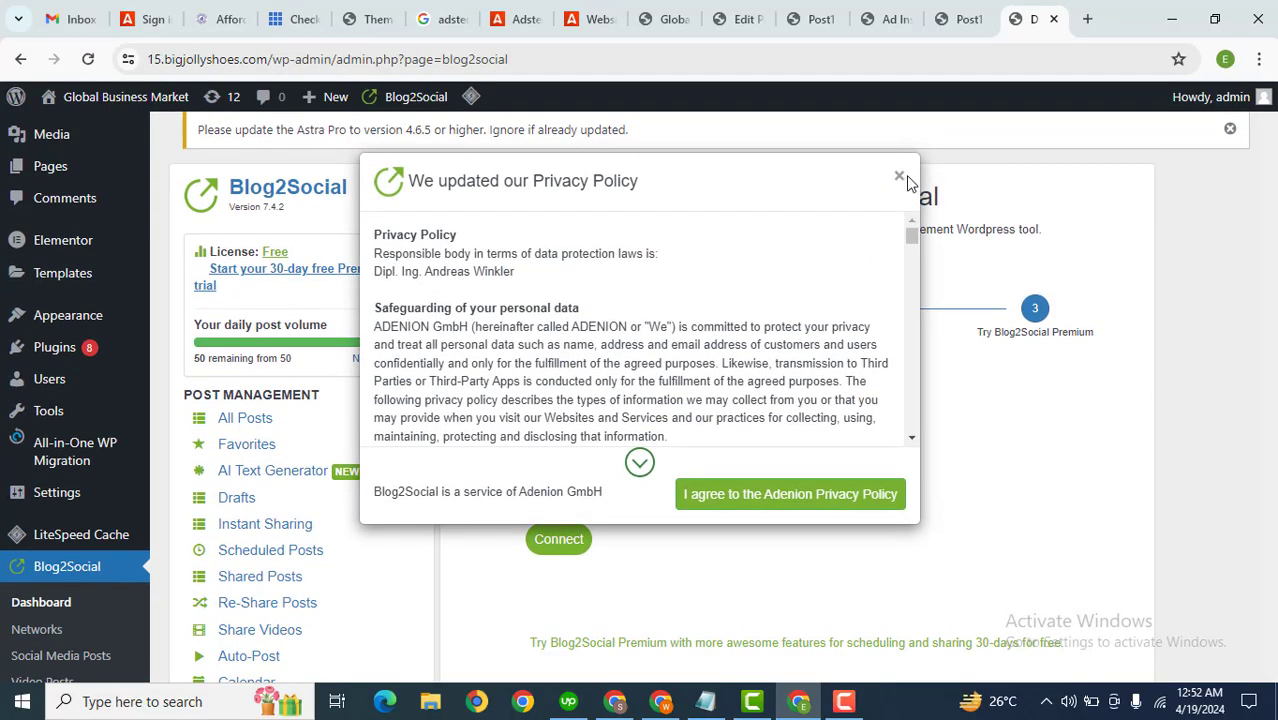
{"action": "left_click", "coordinate": [899, 177]}
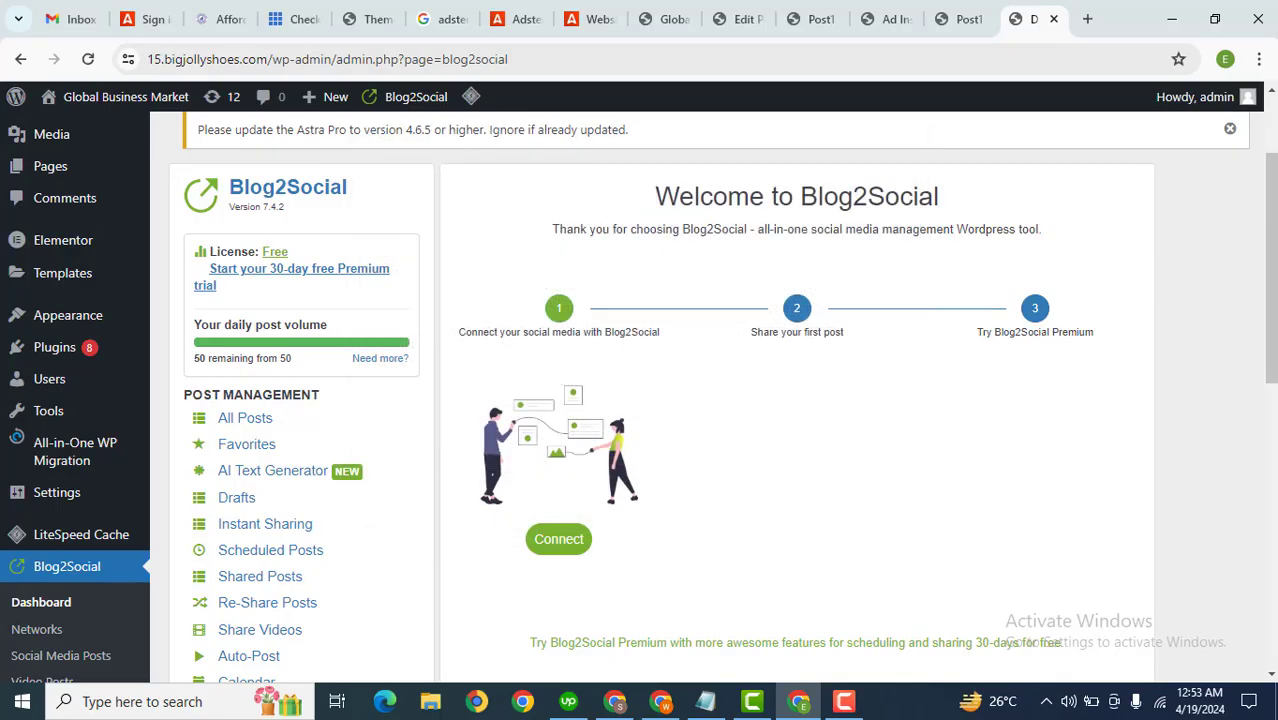
Step: Open Blog2Social's Networks page and close the privacy policy dialog
{"action": "scroll", "coordinate": [447, 383], "scroll_direction": "down", "scroll_amount": 3}
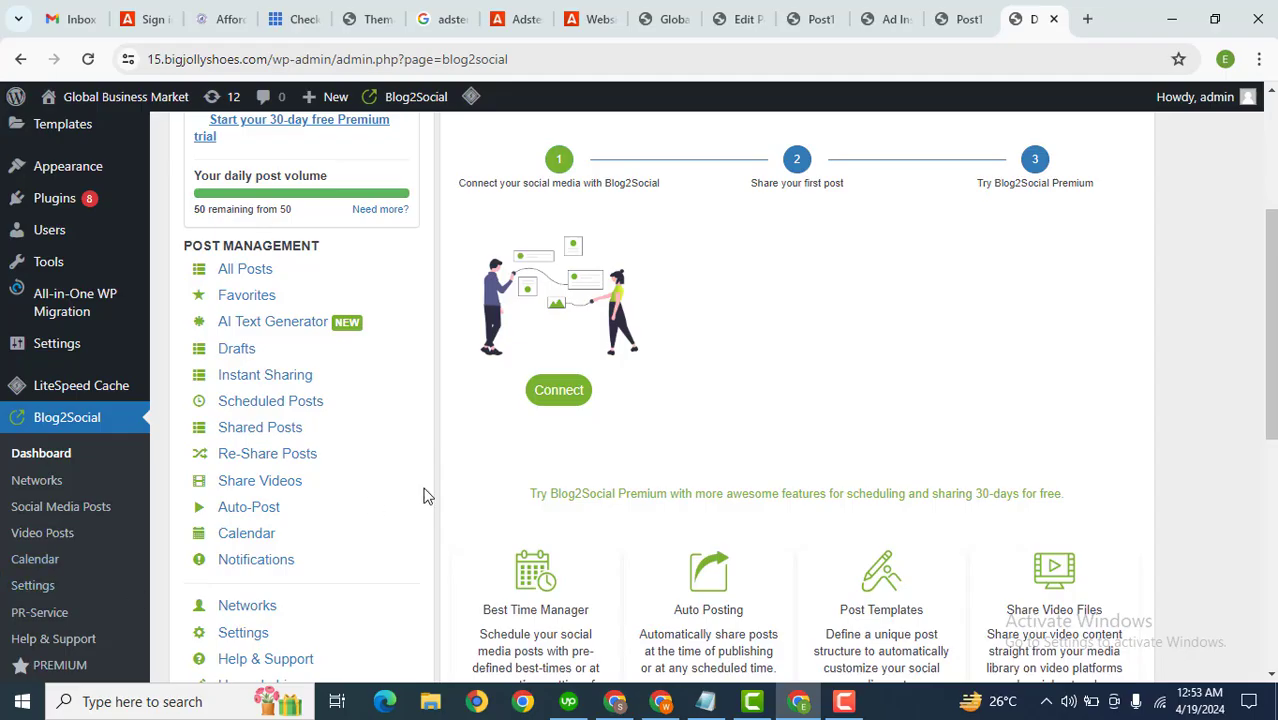
{"action": "left_click_drag", "start_coordinate": [1270, 285], "coordinate": [1263, 384]}
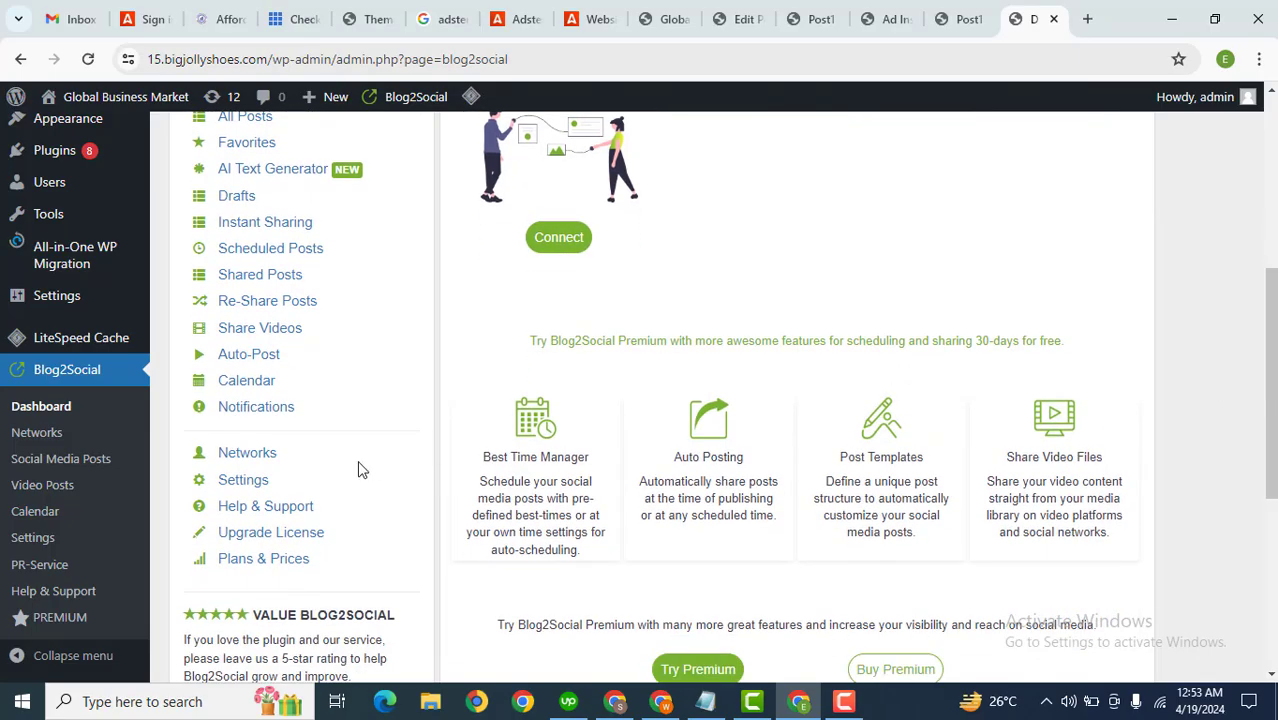
{"action": "left_click", "coordinate": [234, 459]}
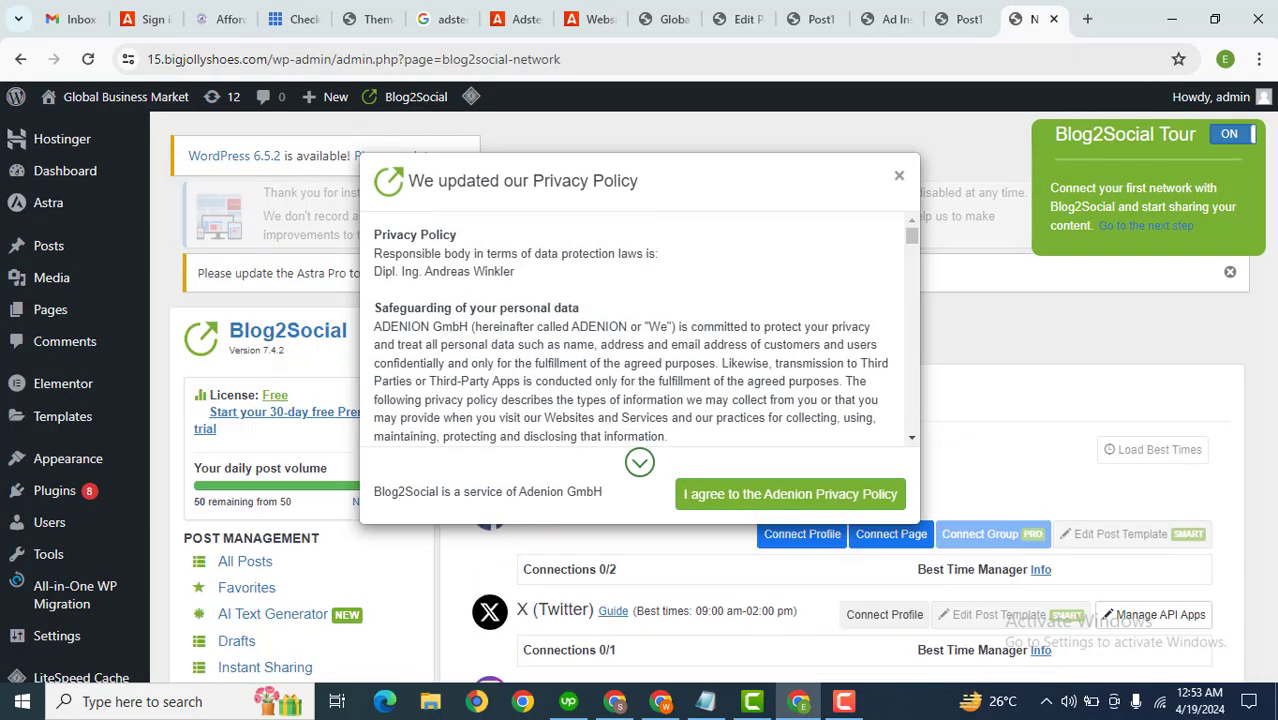
{"action": "left_click", "coordinate": [899, 177]}
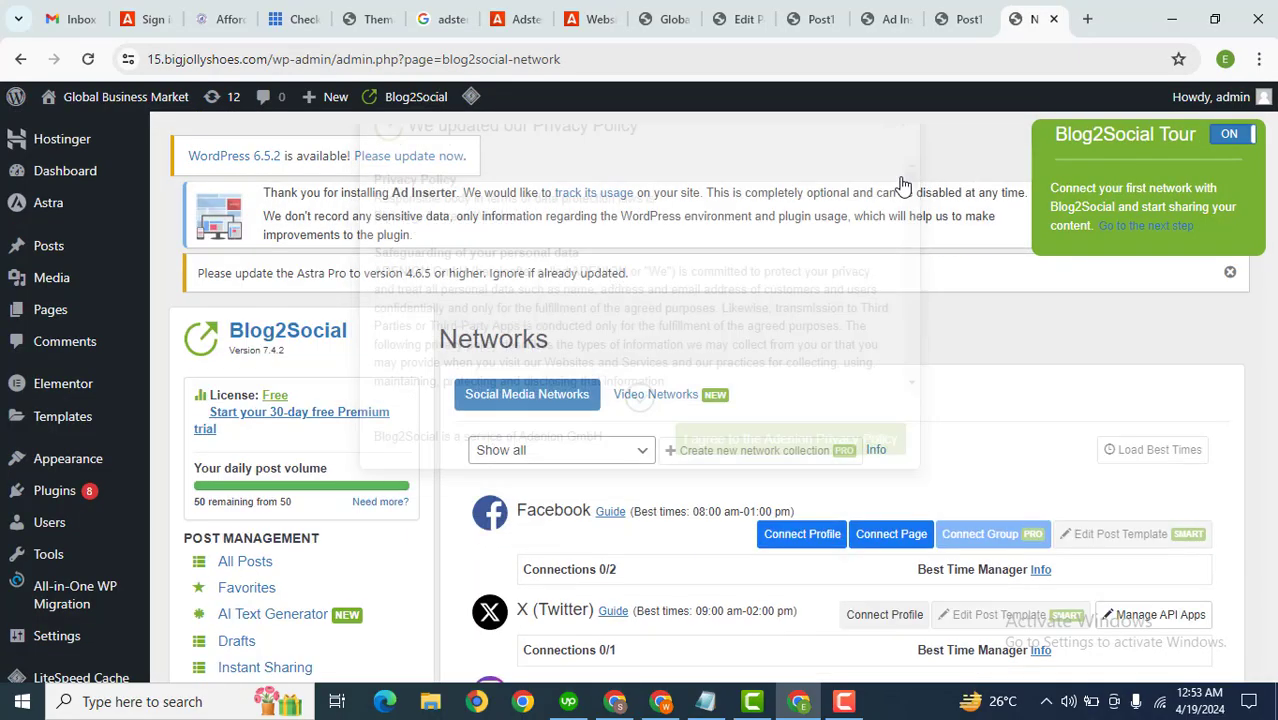
Step: Open Blog2Social's All Posts list of social media posts and close the privacy policy dialog
{"action": "scroll", "coordinate": [840, 400], "scroll_direction": "down", "scroll_amount": 3}
{"action": "scroll", "coordinate": [714, 289], "scroll_direction": "up", "scroll_amount": 1}
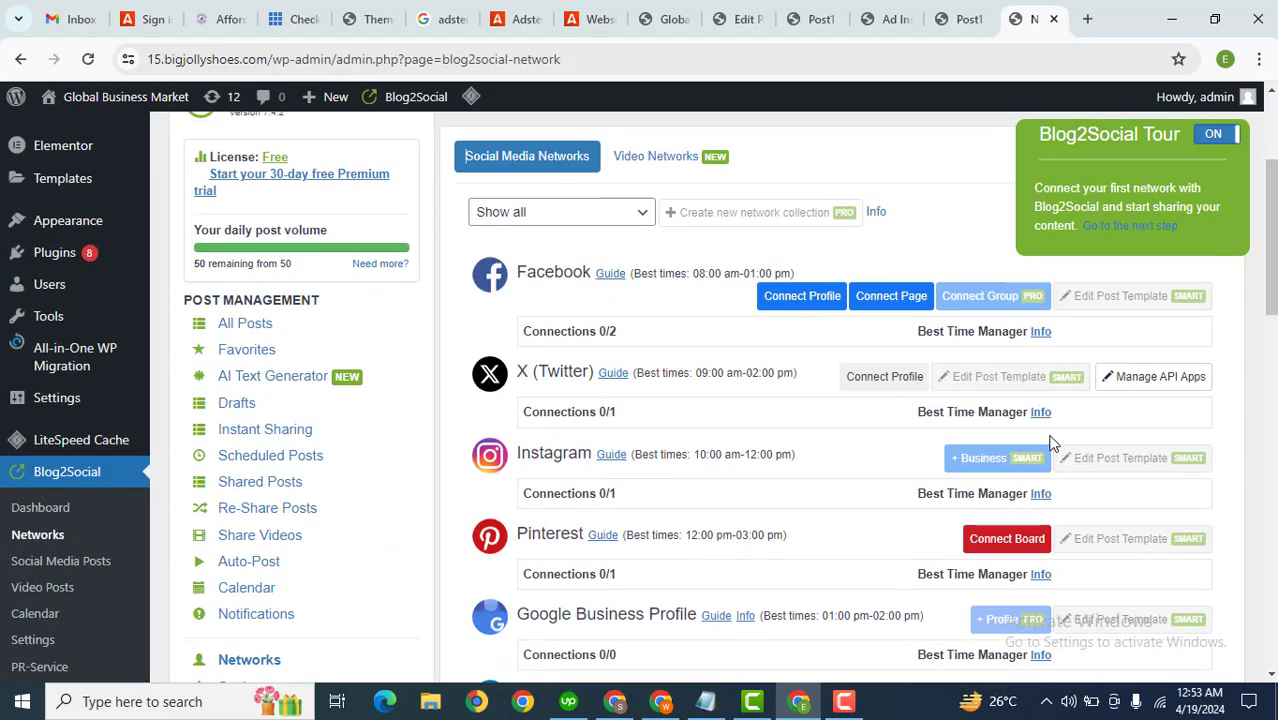
{"action": "left_click_drag", "start_coordinate": [1271, 230], "coordinate": [1247, 240]}
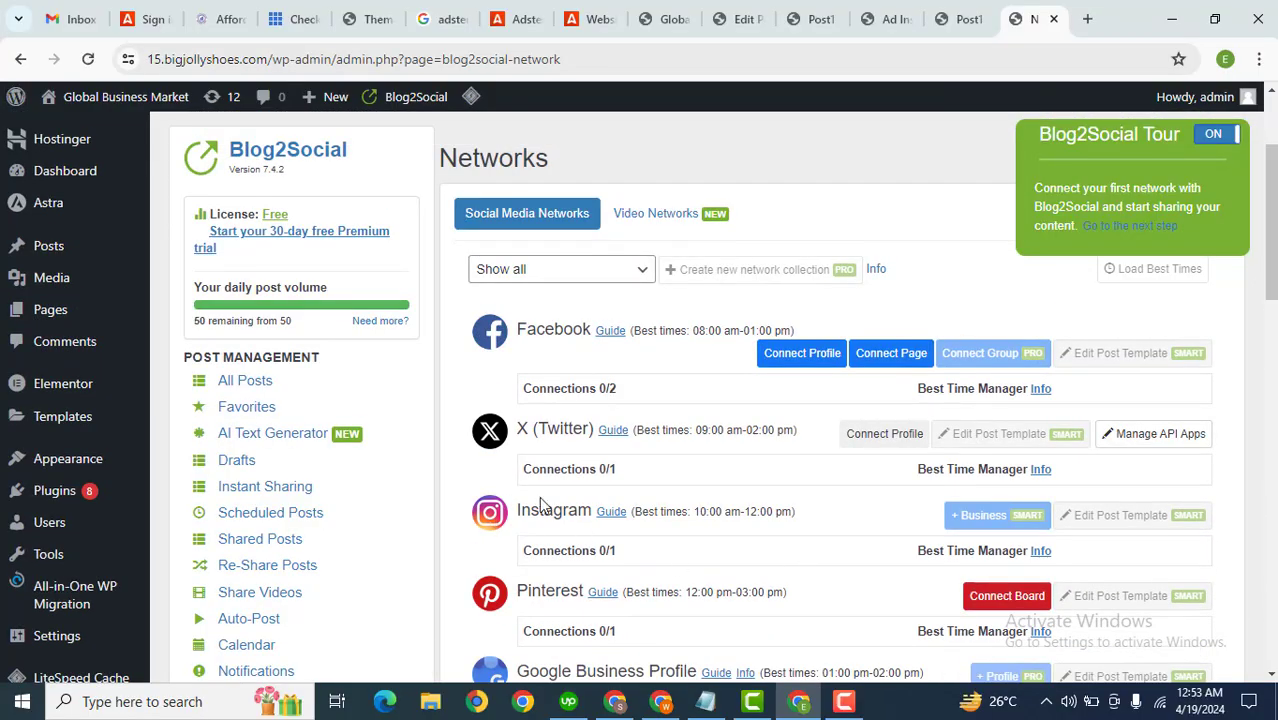
{"action": "left_click", "coordinate": [240, 387]}
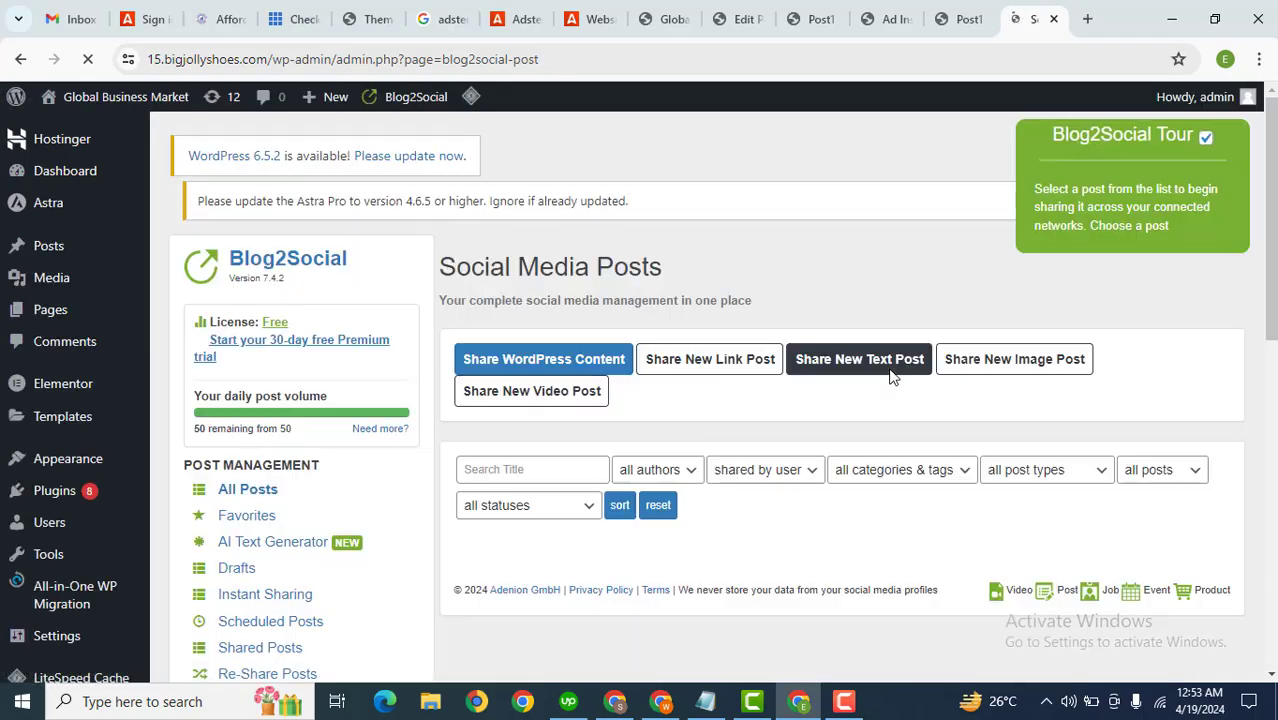
{"action": "left_click", "coordinate": [899, 176]}
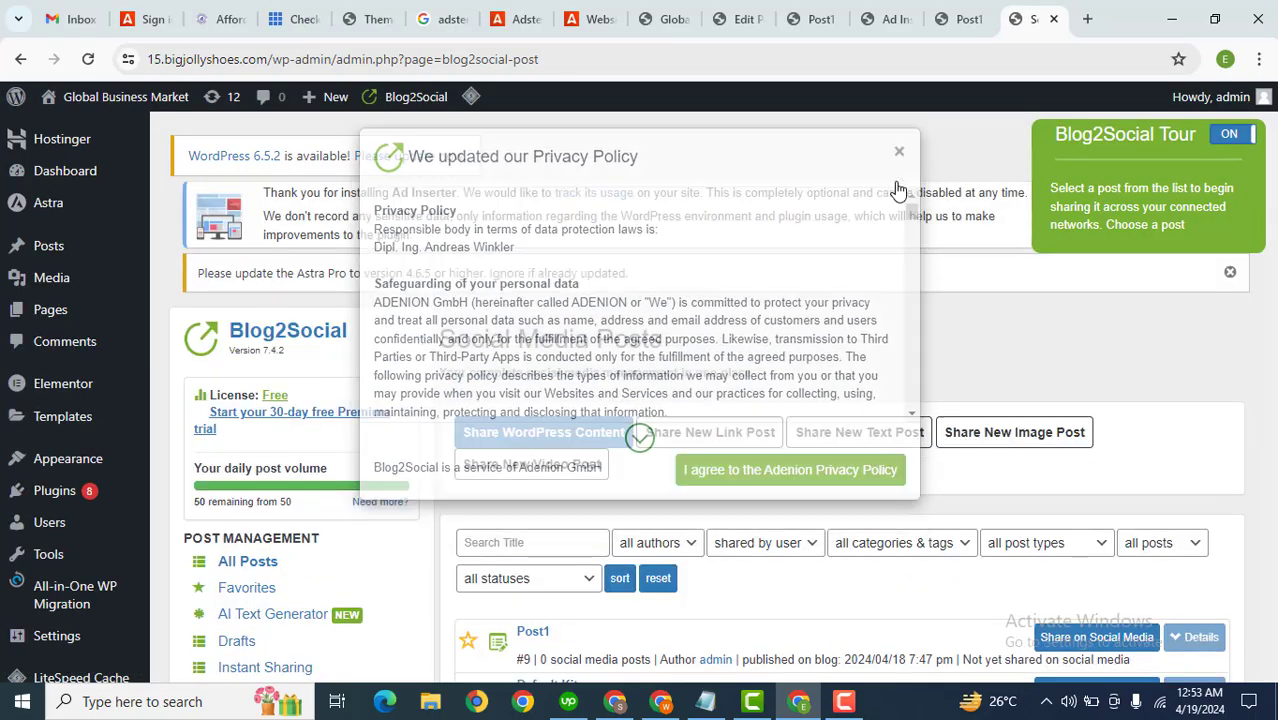
{"action": "scroll", "coordinate": [1270, 300], "scroll_direction": "down", "scroll_amount": 2}
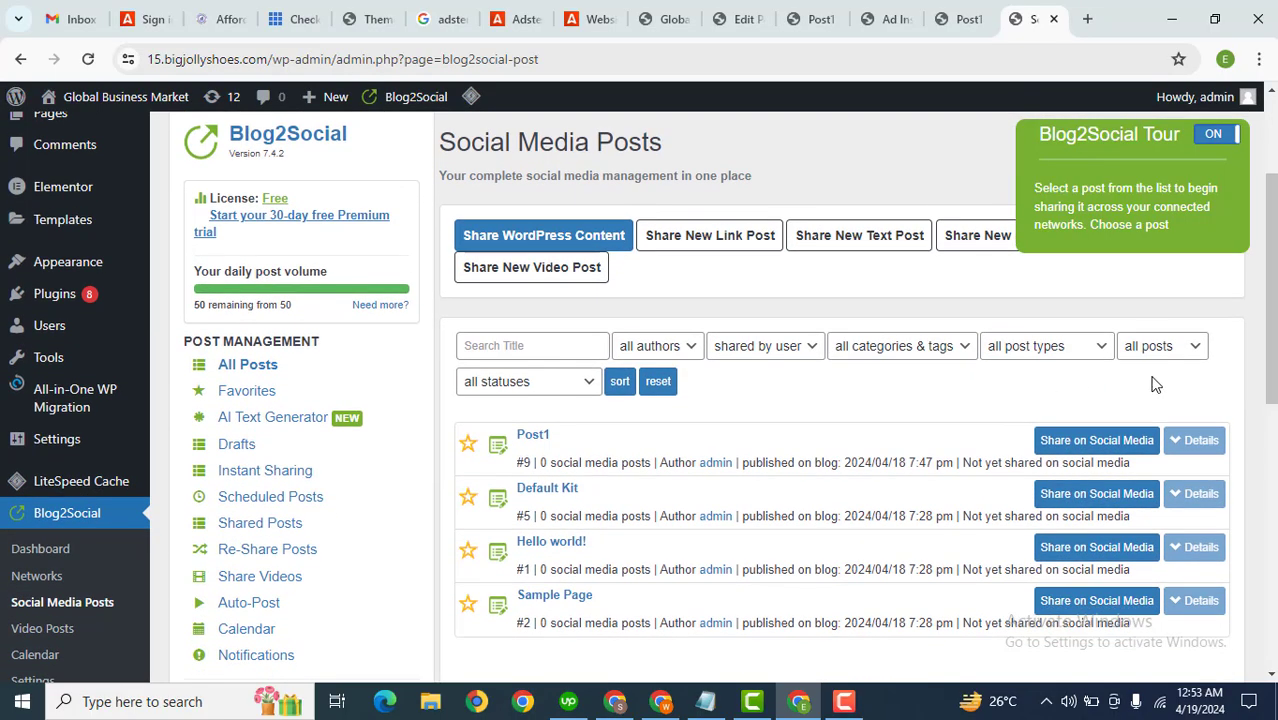